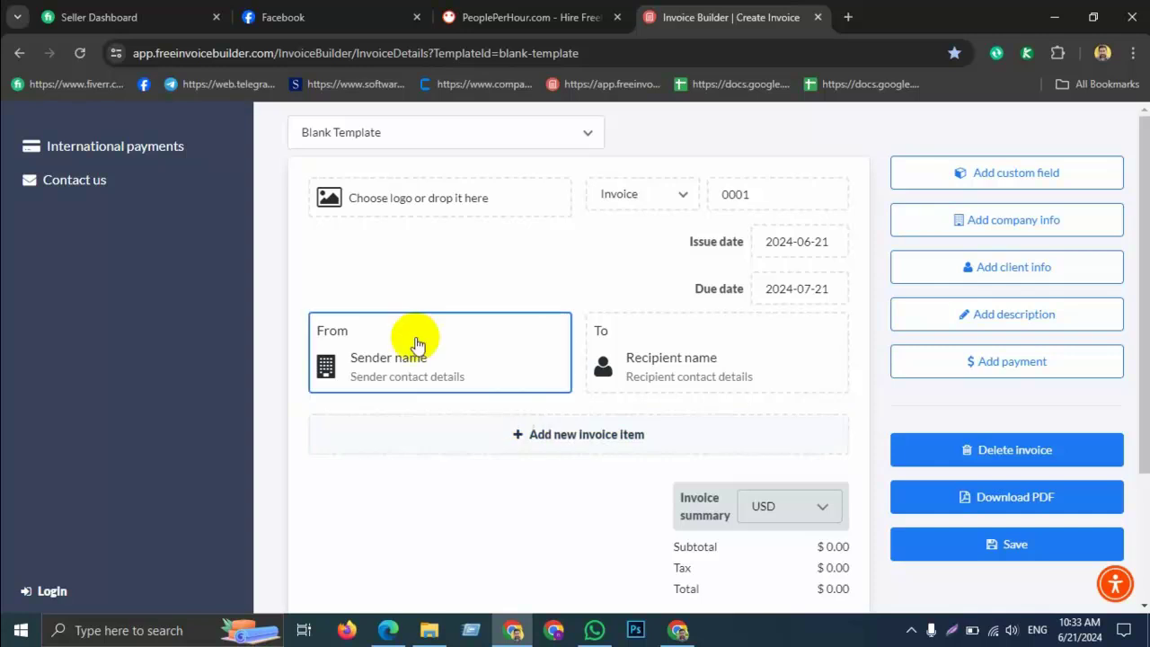
# Step: Add the 150x150 JPEG portrait from the Downloads folder as the invoice logo
pyautogui.click(389, 213)
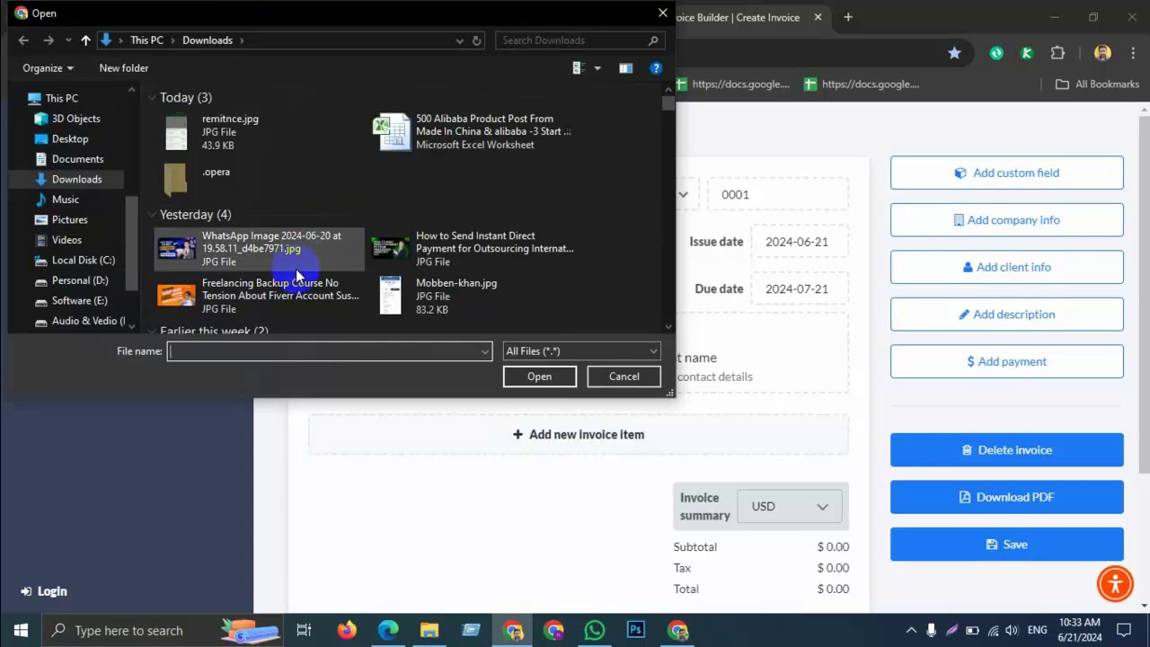
pyautogui.scroll(-2, 304, 248)
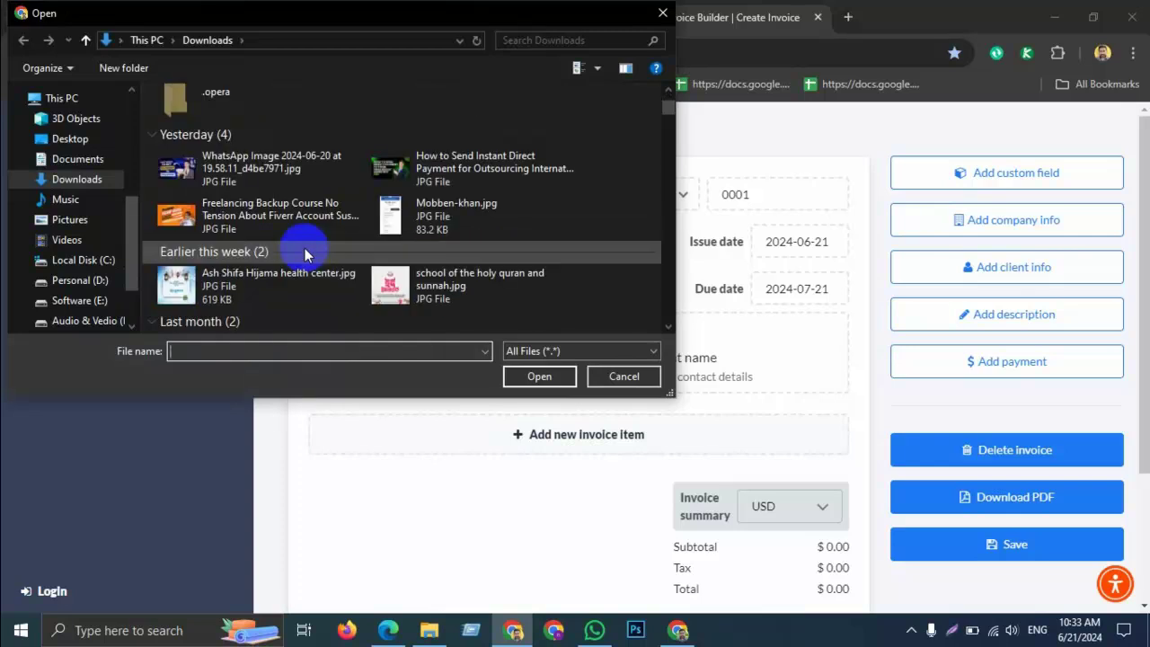
pyautogui.scroll(-2, 305, 248)
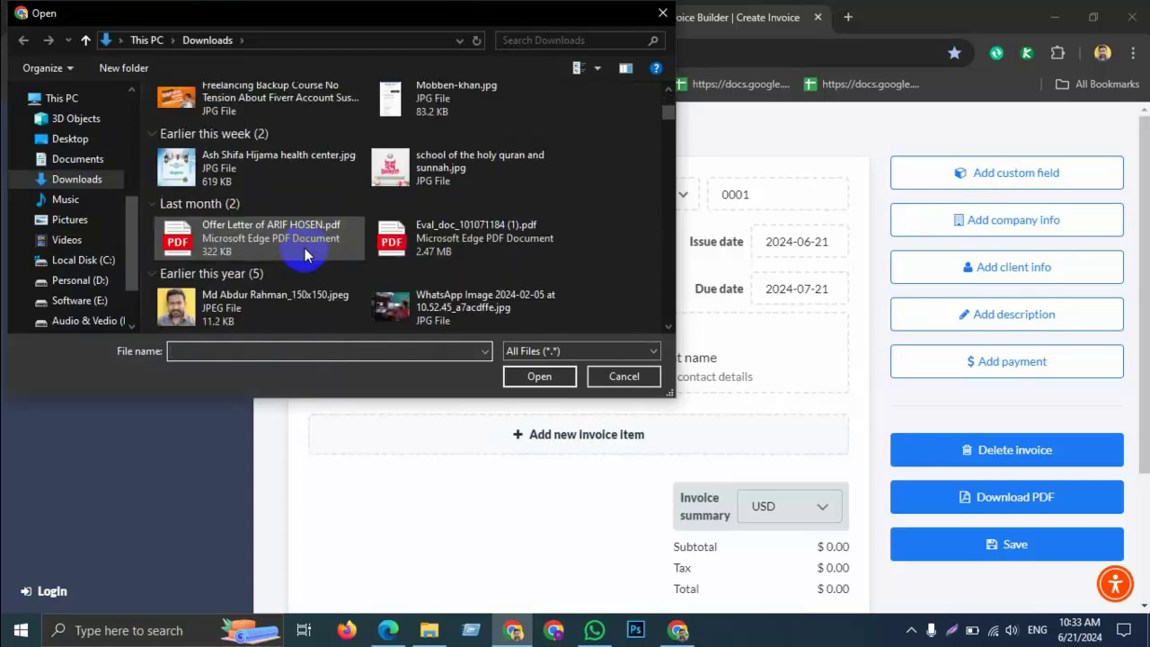
pyautogui.click(256, 306)
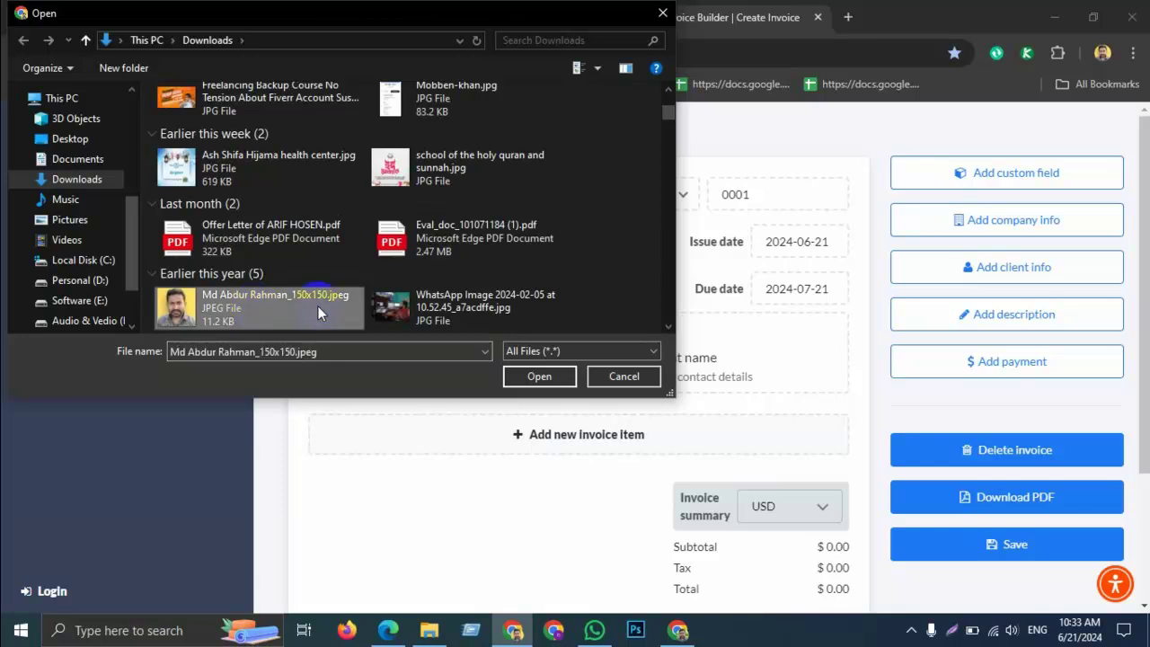
pyautogui.click(537, 377)
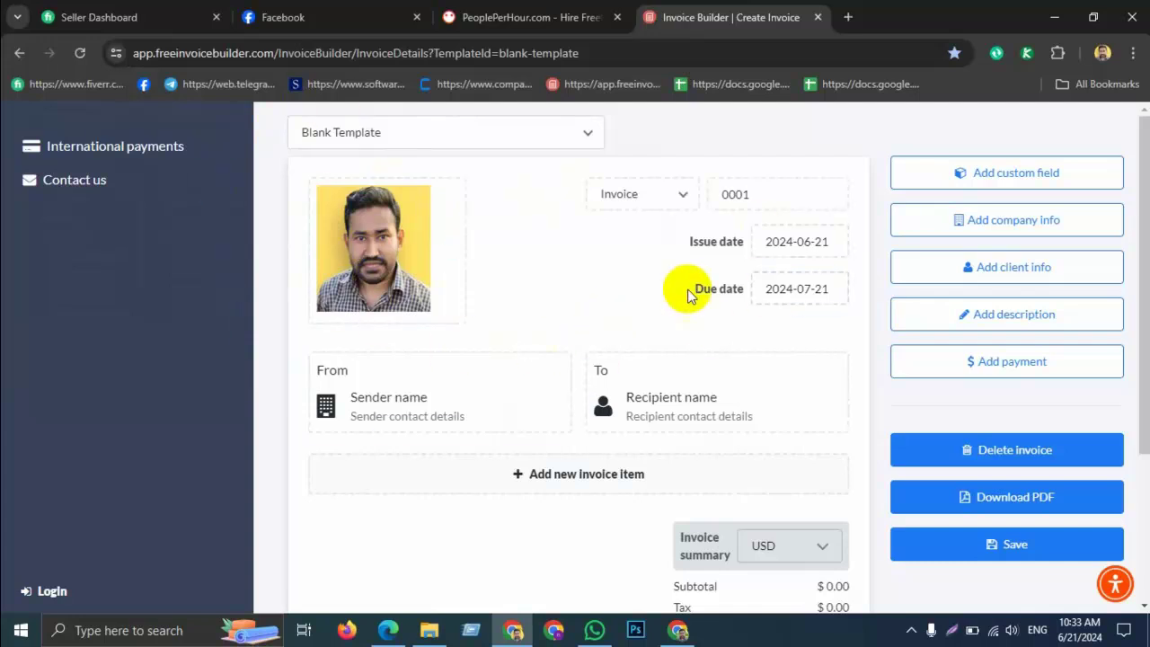
# Step: Switch to Edge and review the earlier invoice 002 PDF for its number, parties, product line and summary
pyautogui.click(719, 196)
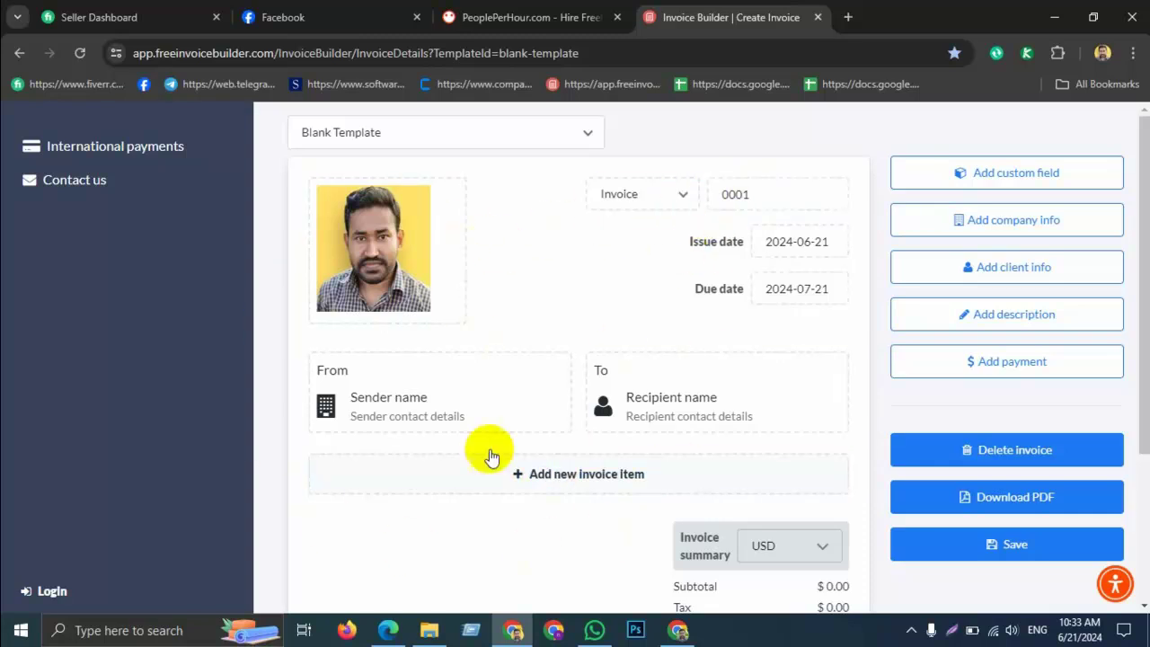
pyautogui.click(386, 631)
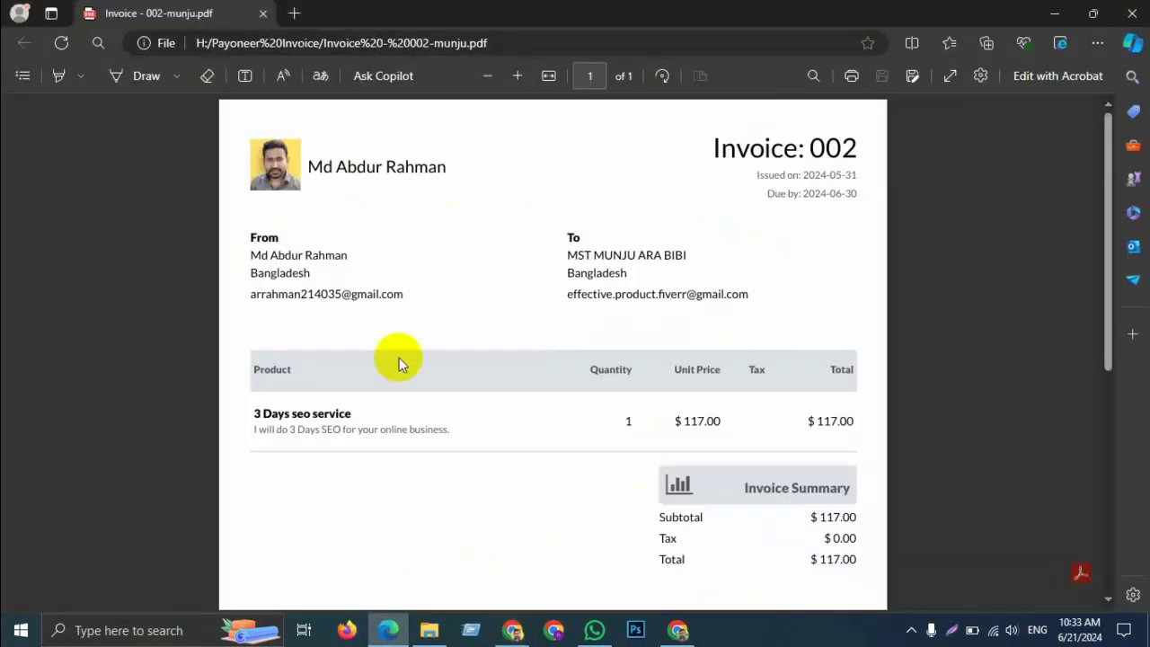
pyautogui.scroll(-2, 785, 376)
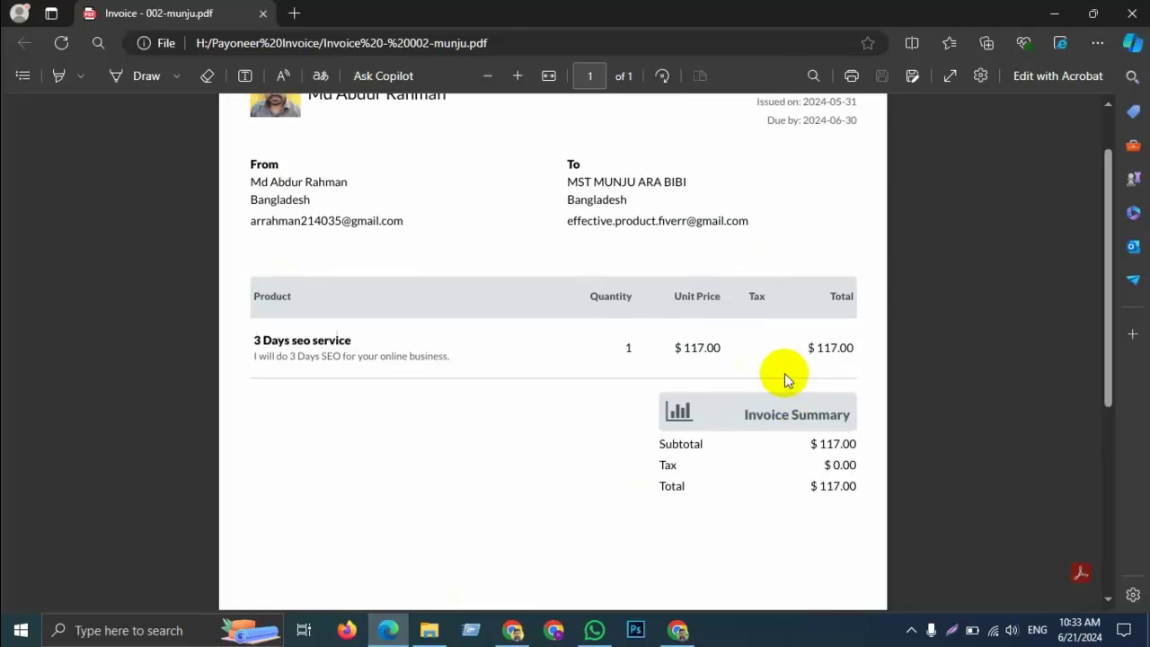
pyautogui.scroll(2, 785, 376)
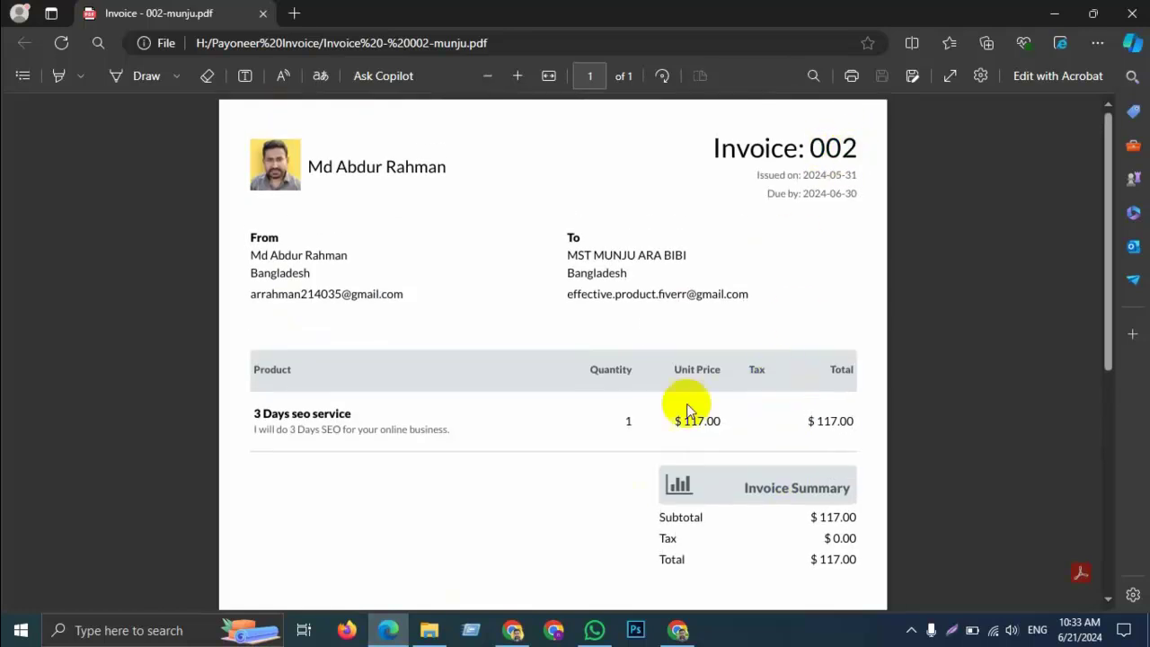
# Step: Return to the invoice builder in Chrome and set the invoice number to 003
pyautogui.click(513, 629)
pyautogui.click(758, 213)
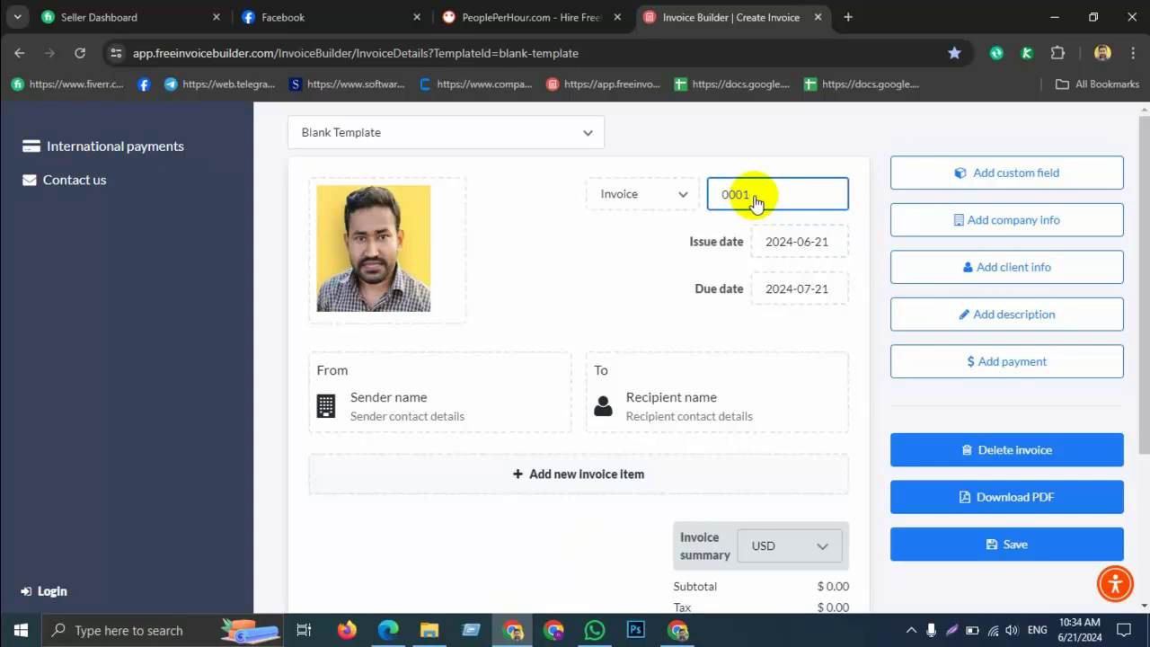
pyautogui.press('BackSpace')
pyautogui.write('3')
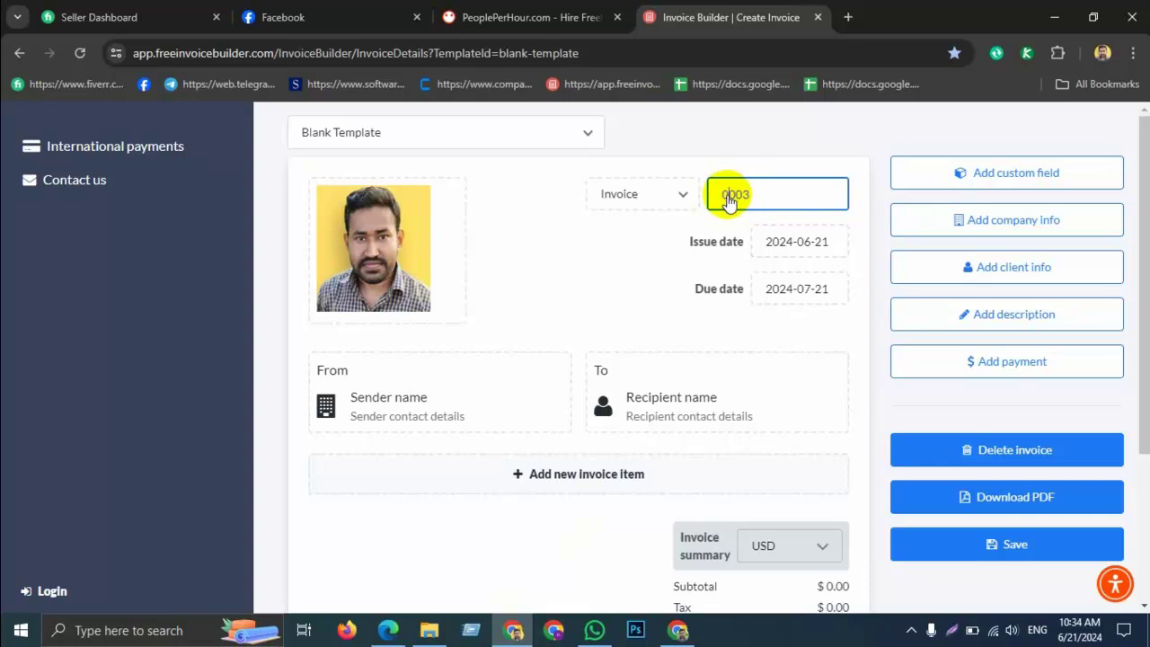
pyautogui.press('BackSpace')
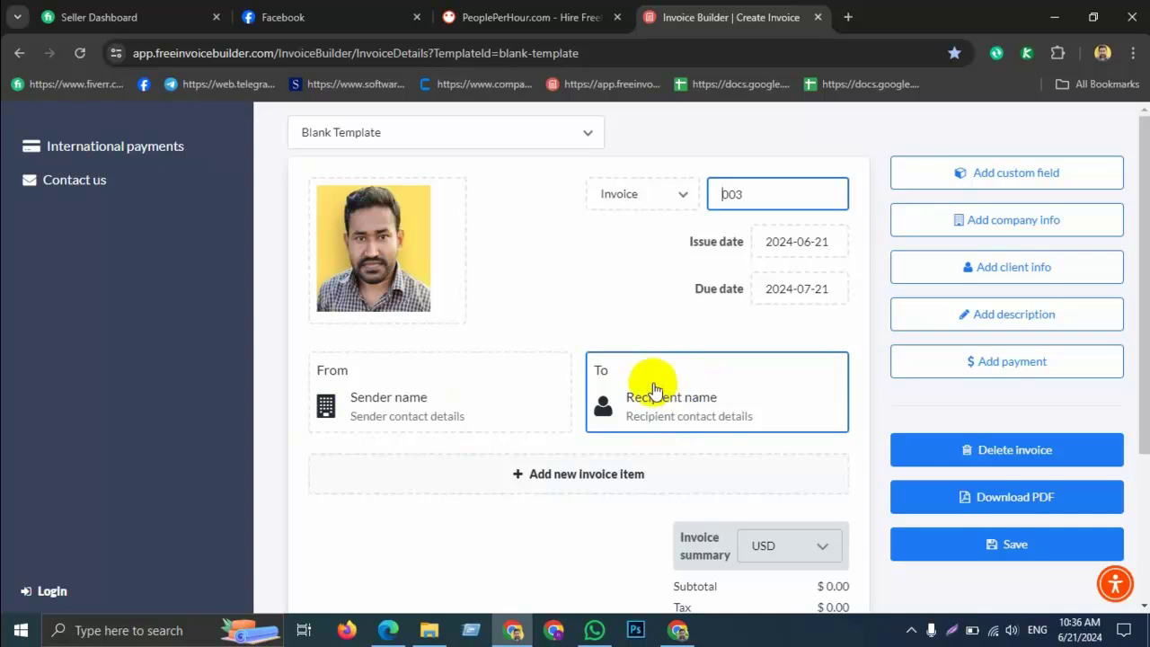
# Step: Open the sender details, fill in the sender's name and set the country to Bangladesh
pyautogui.click(404, 395)
pyautogui.click(393, 239)
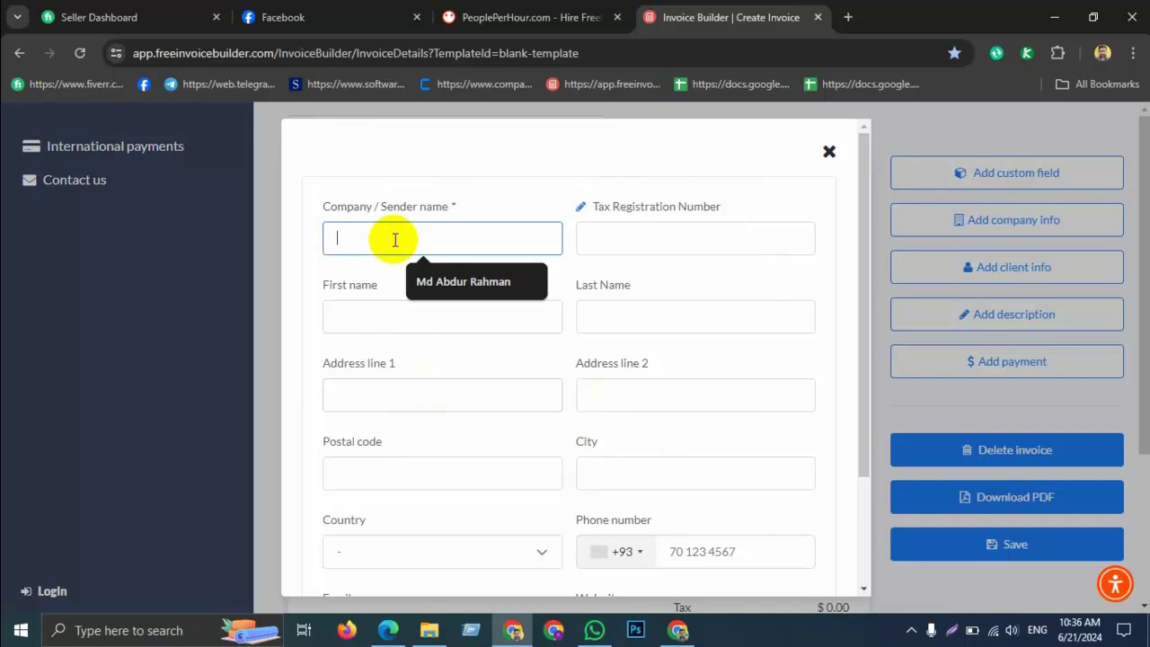
pyautogui.click(441, 284)
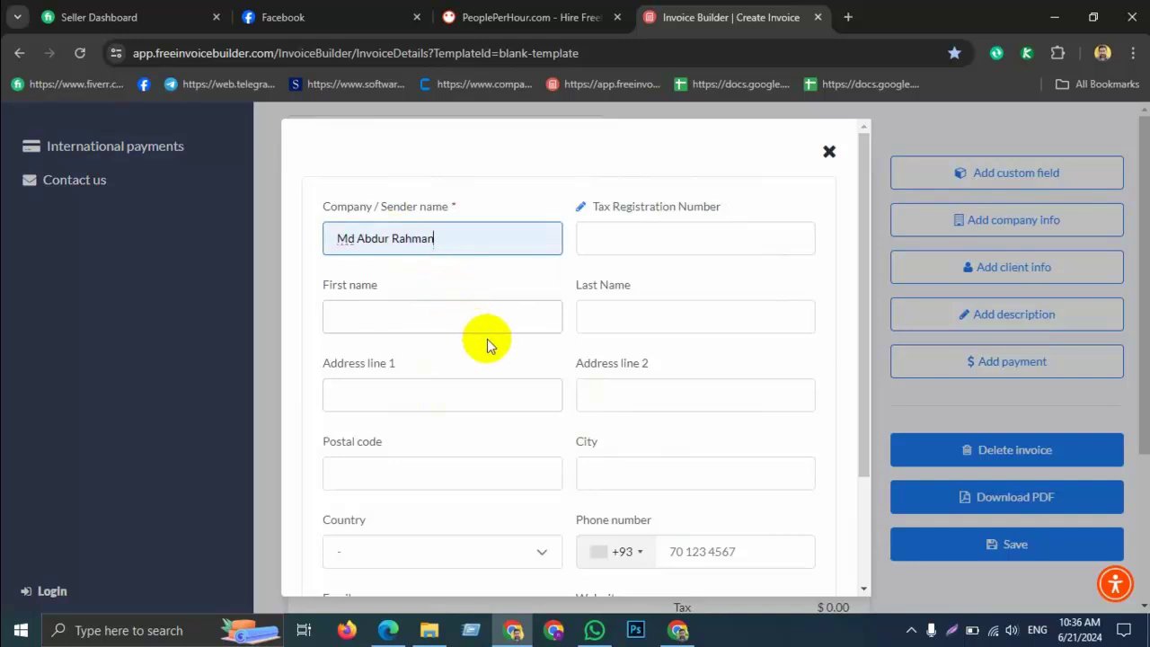
pyautogui.scroll(-3, 464, 435)
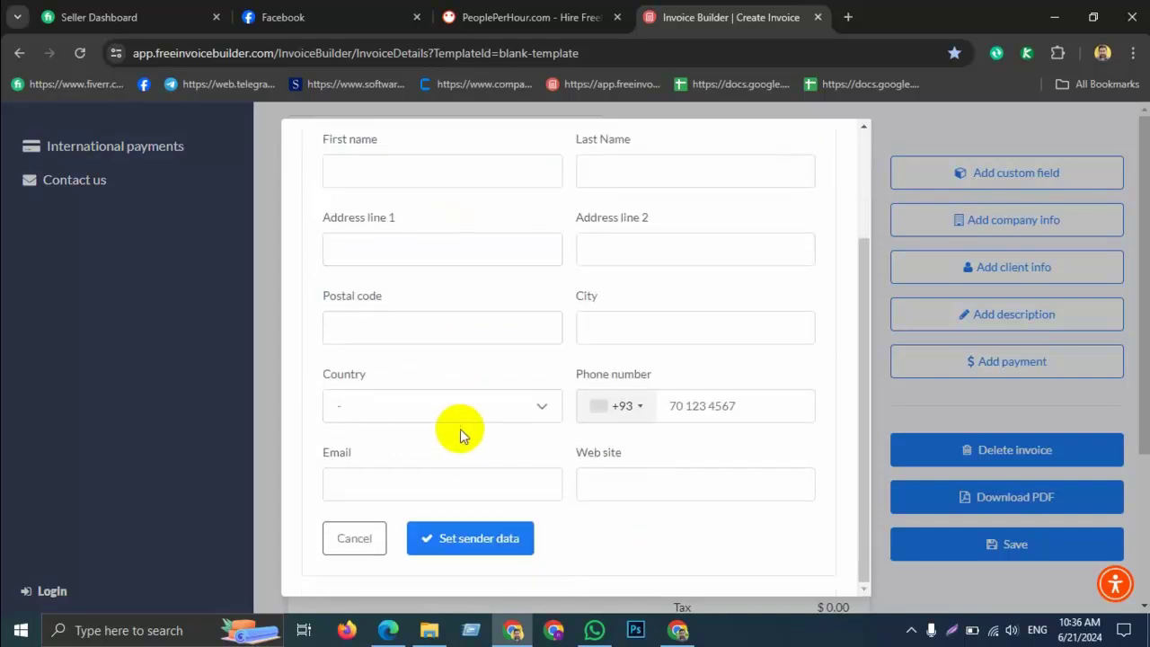
pyautogui.click(462, 410)
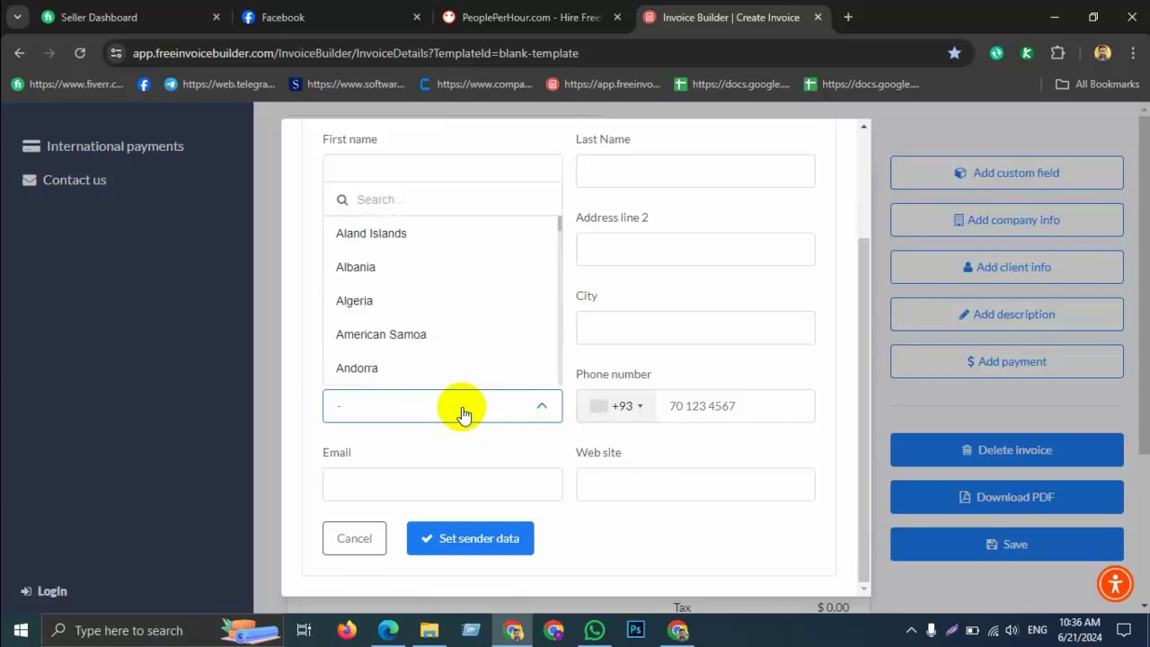
pyautogui.write('ban')
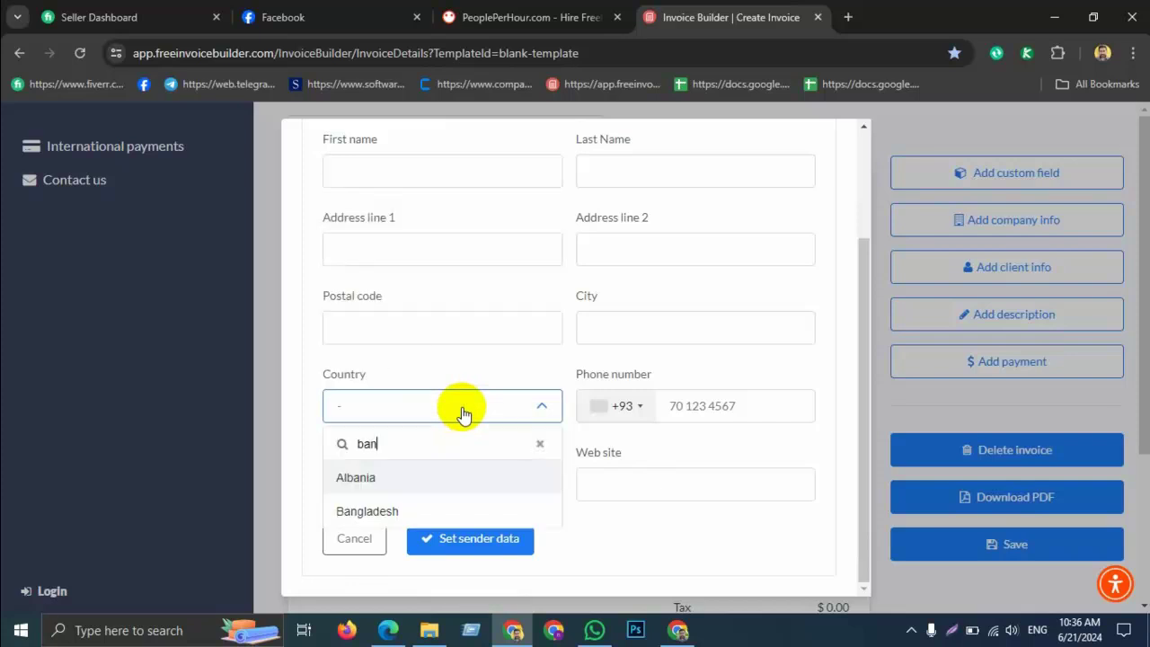
pyautogui.click(386, 512)
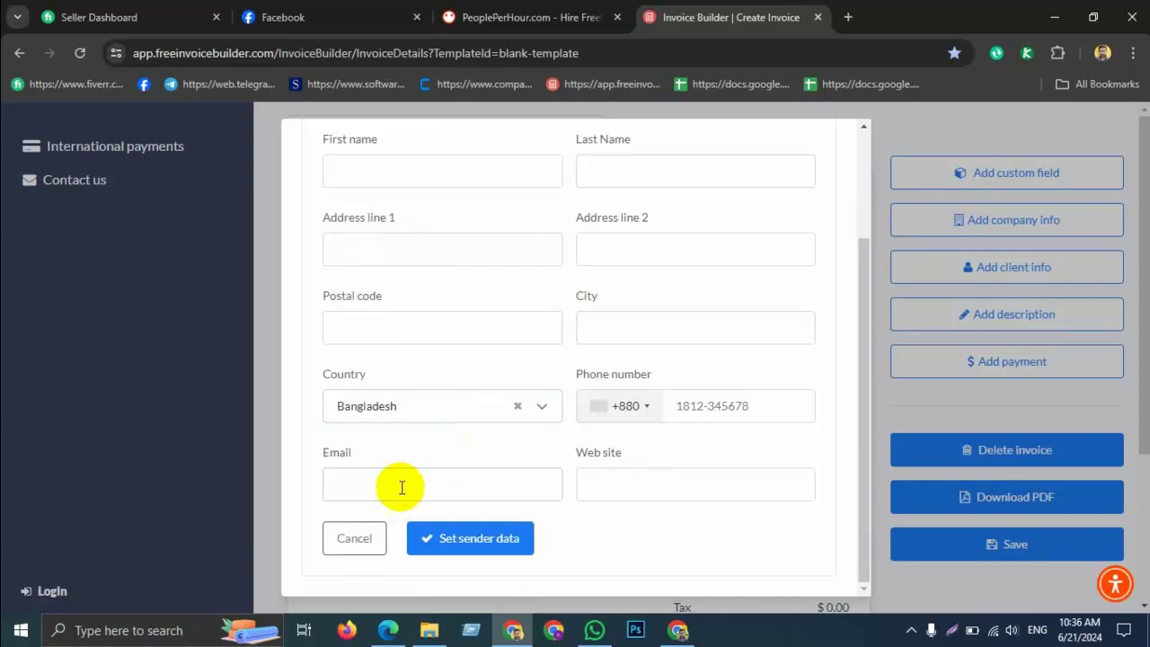
# Step: Fill in the sender's email, check the sender form and apply the sender data to the invoice
pyautogui.click(403, 483)
pyautogui.click(474, 531)
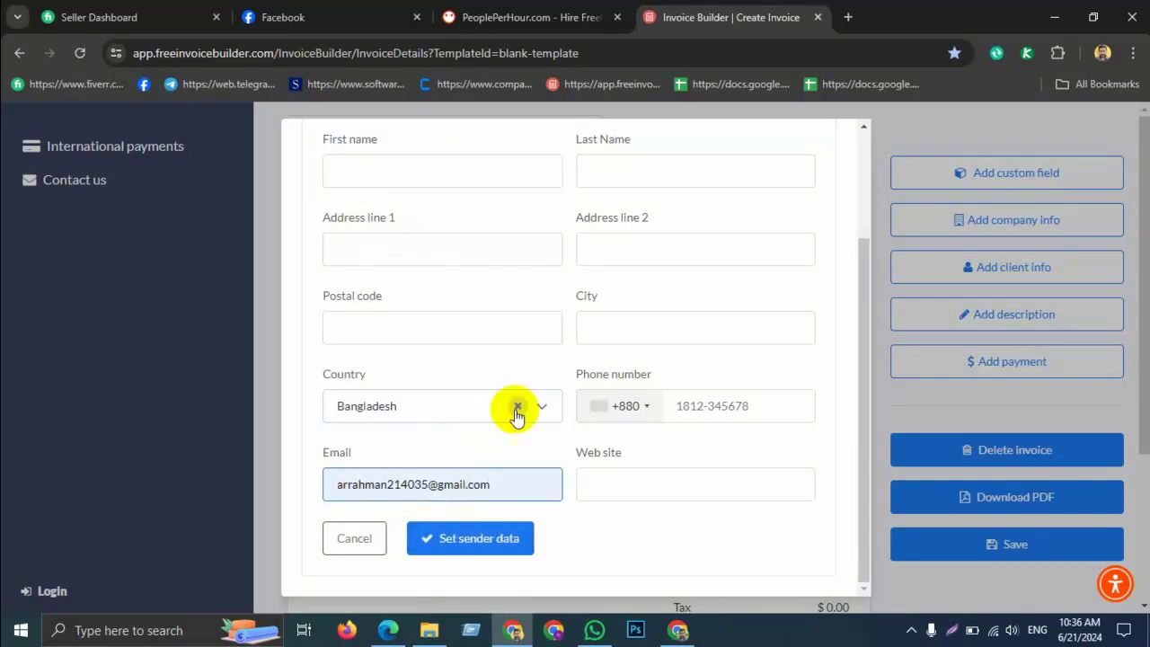
pyautogui.scroll(2, 535, 421)
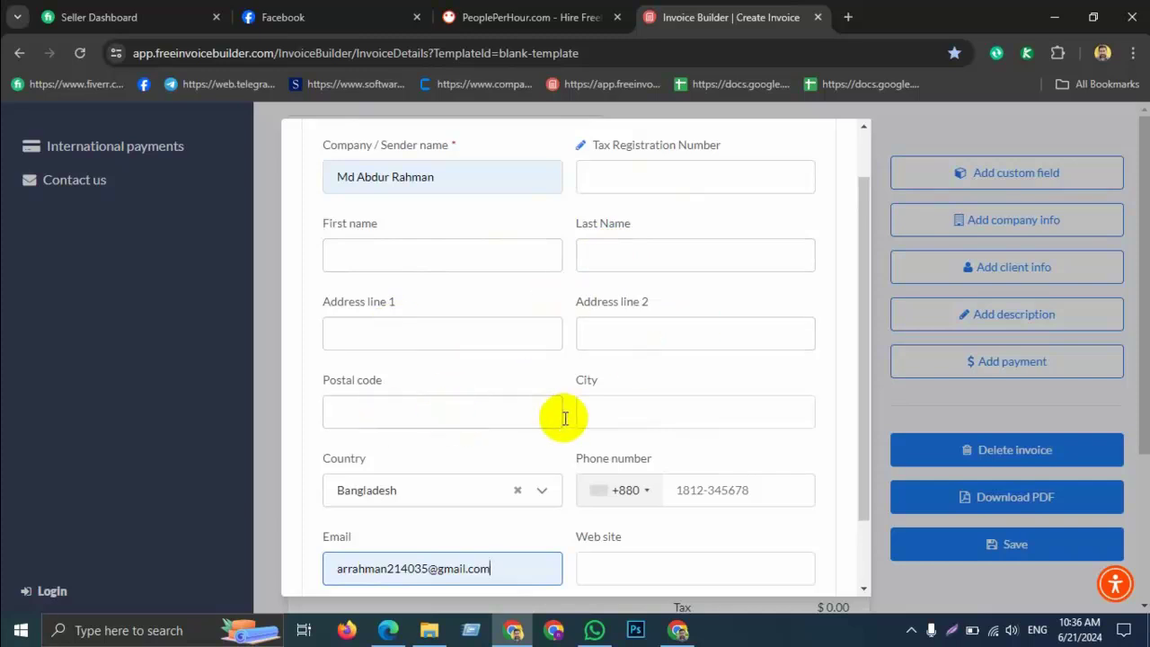
pyautogui.scroll(-2, 608, 488)
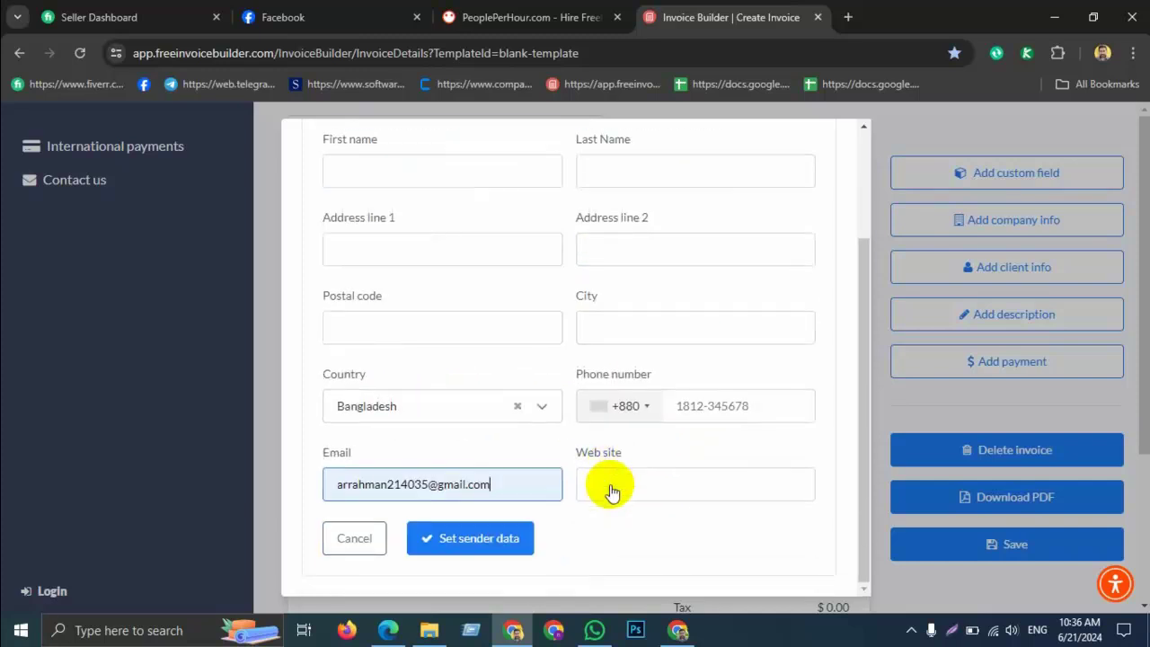
pyautogui.click(470, 542)
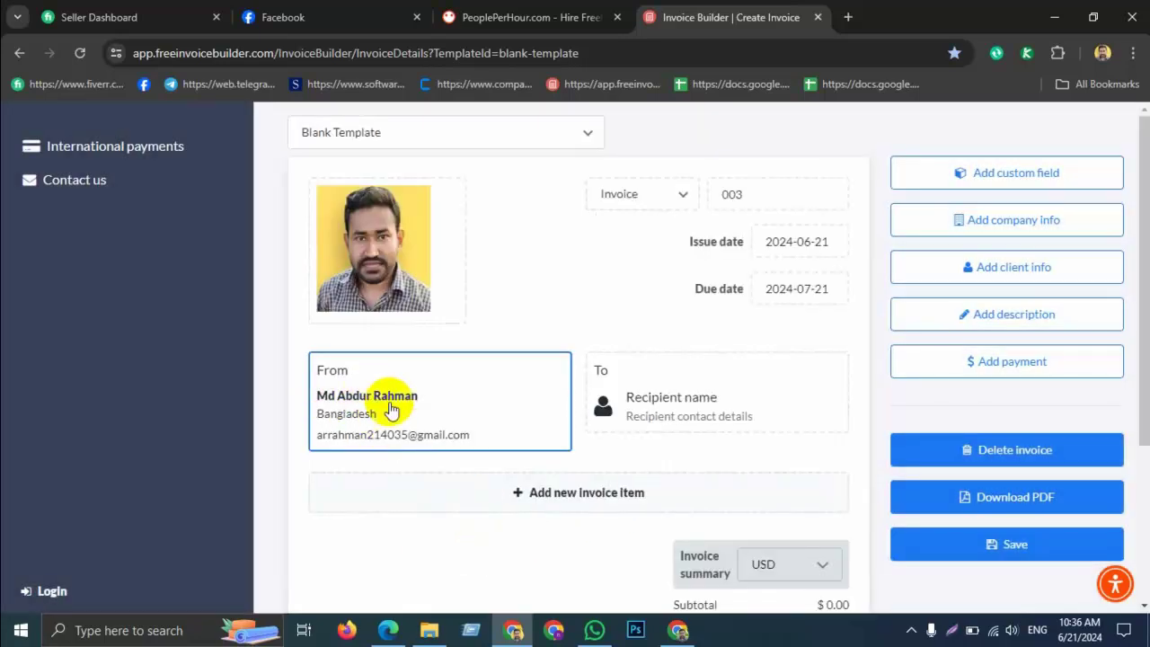
# Step: Open the recipient information and set the recipient's country to Bangladesh
pyautogui.click(694, 396)
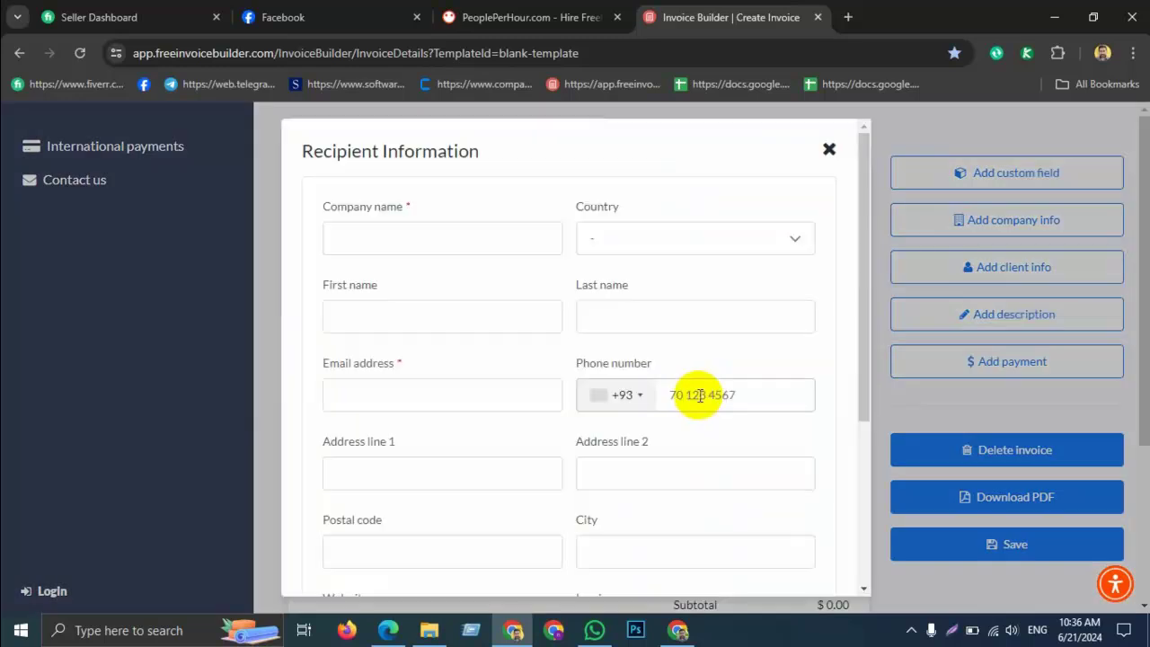
pyautogui.click(485, 550)
pyautogui.scroll(-1, 539, 467)
pyautogui.click(644, 157)
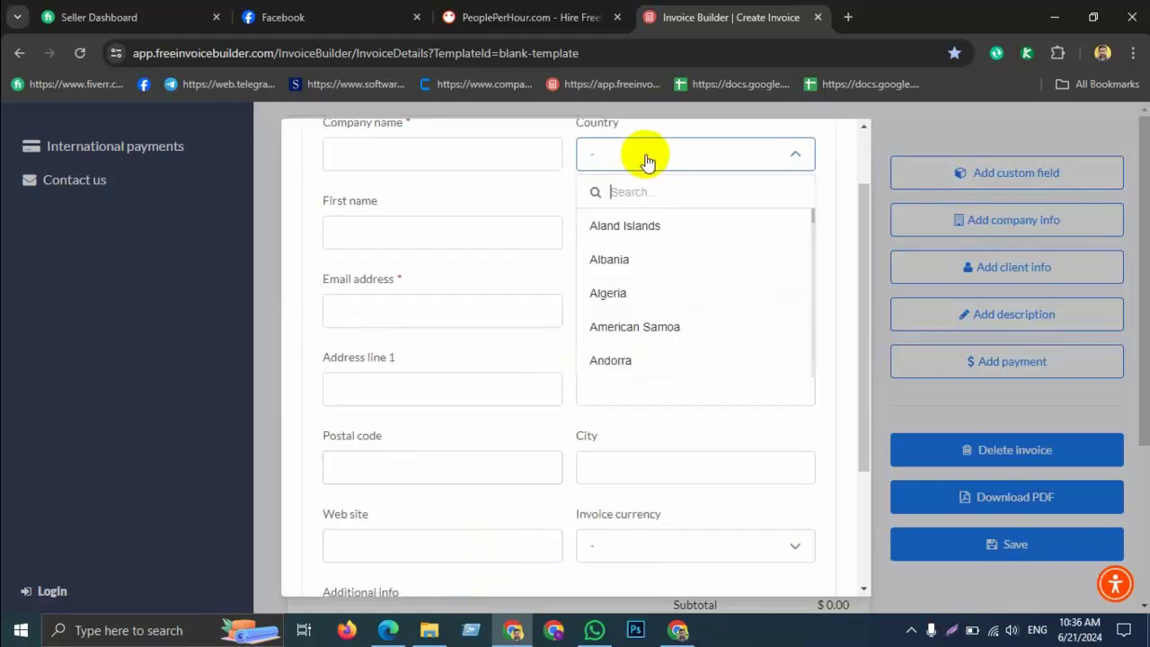
pyautogui.write('ban')
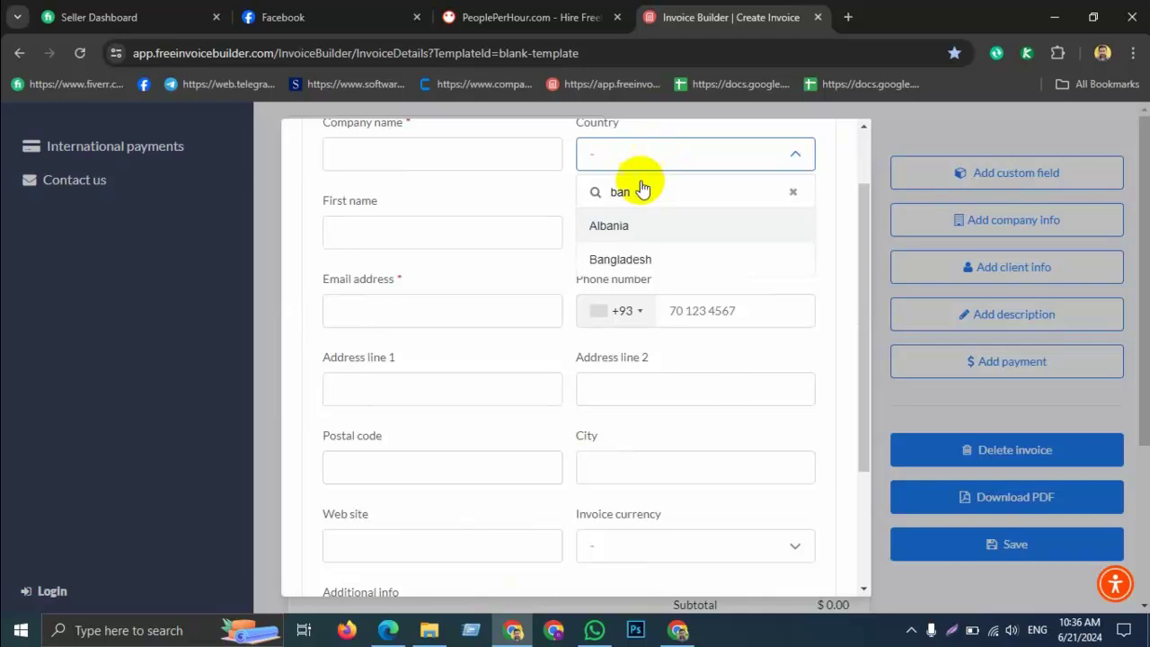
pyautogui.click(635, 259)
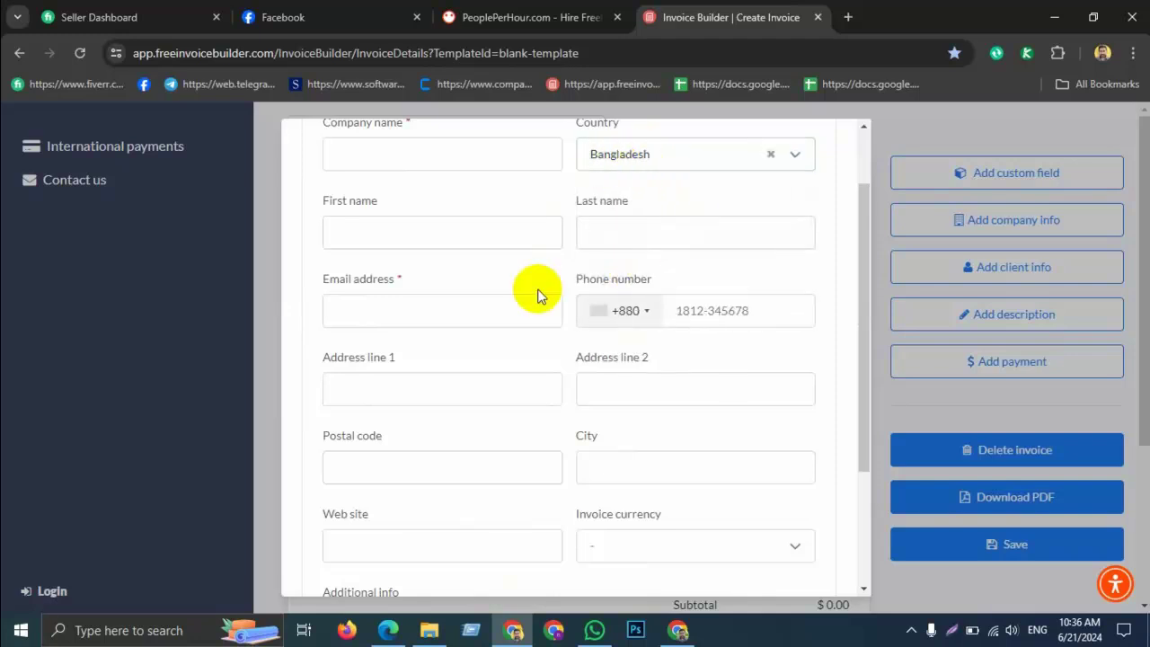
# Step: Copy the recipient's name from the invoice 002 PDF in Edge into the recipient's Company name in the Chrome invoice builder
pyautogui.click(388, 629)
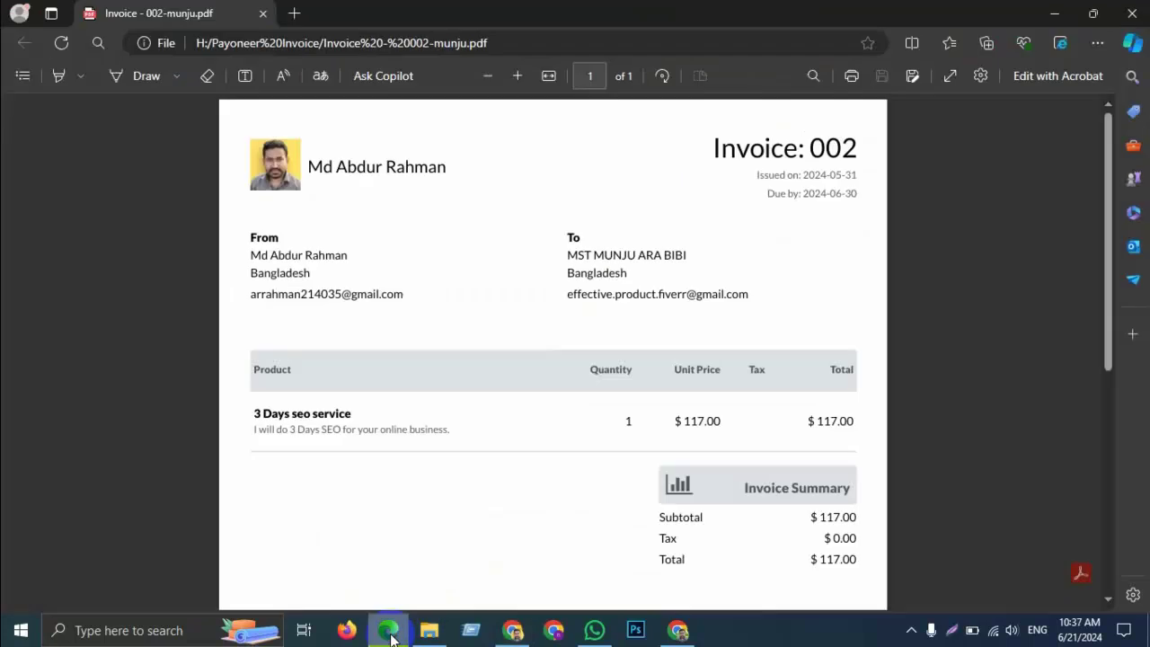
pyautogui.tripleClick(640, 256)
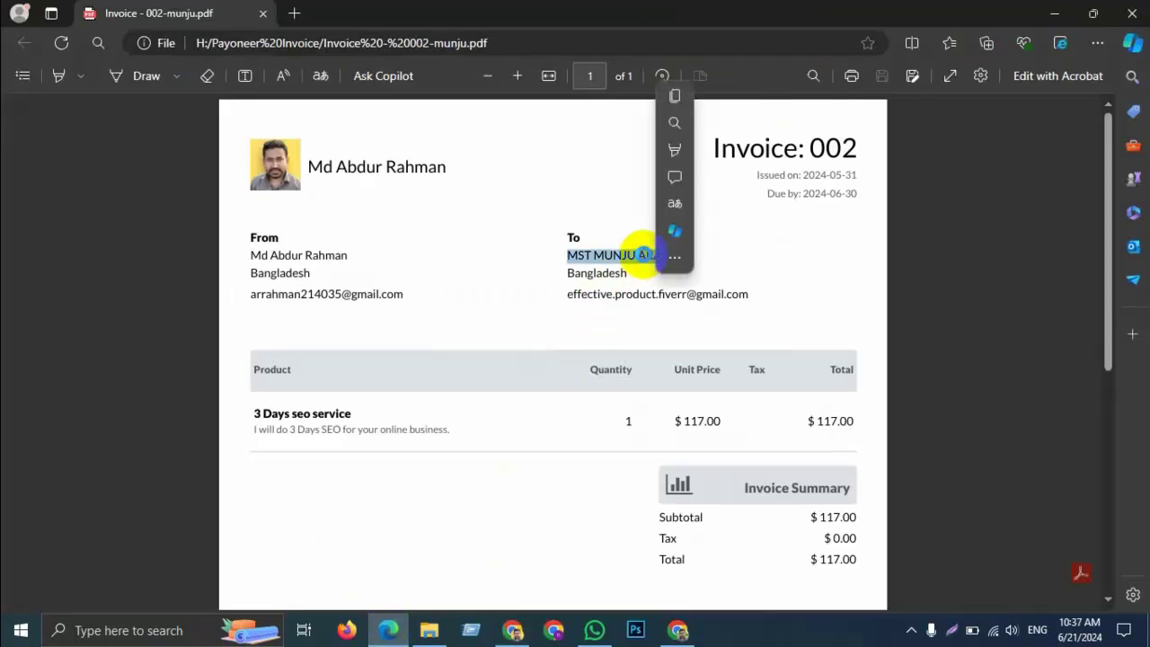
pyautogui.click(675, 97)
pyautogui.click(513, 629)
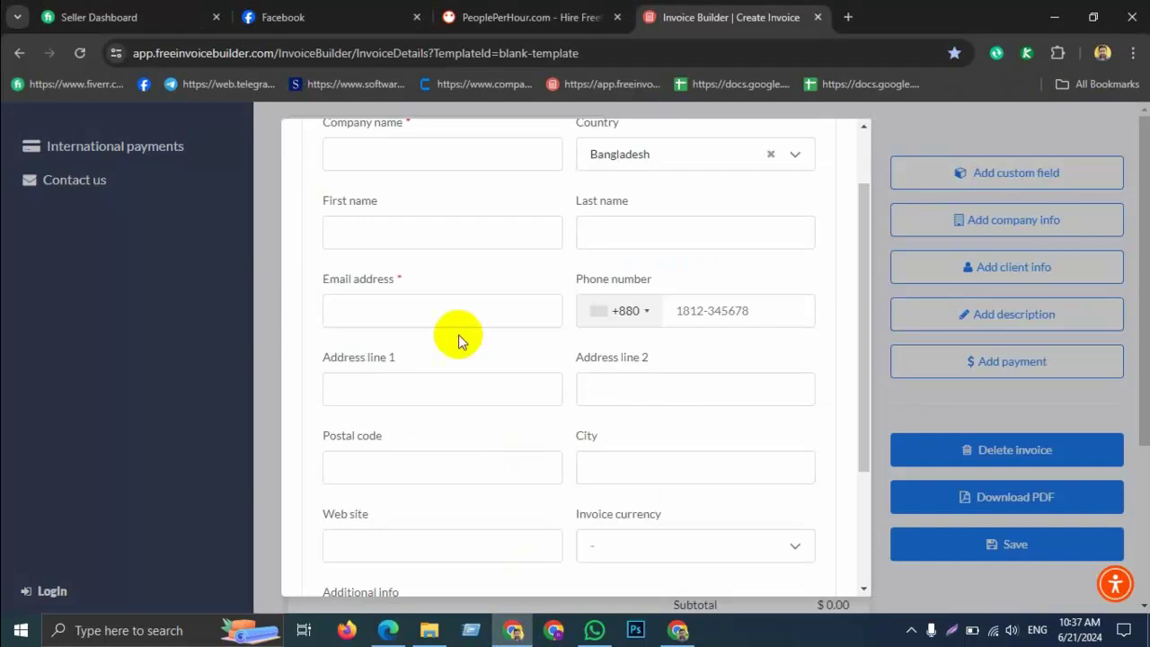
pyautogui.click(378, 151)
pyautogui.rightClick(377, 153)
pyautogui.click(416, 314)
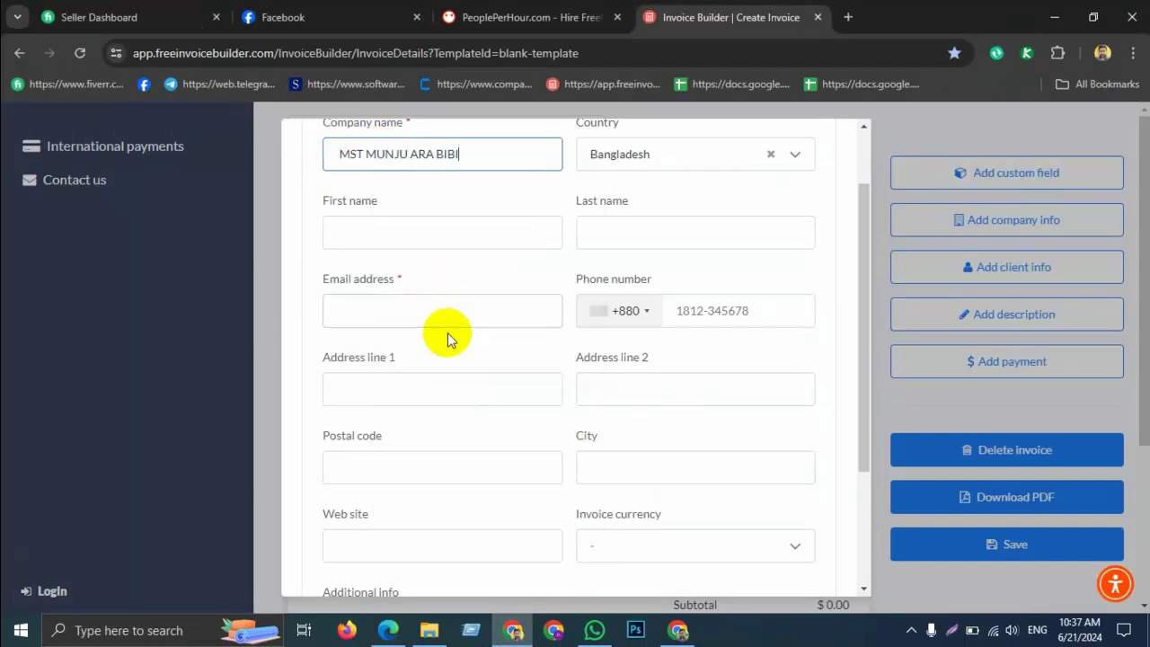
# Step: Set the recipient's invoice currency to United States Dollar
pyautogui.scroll(-1, 432, 412)
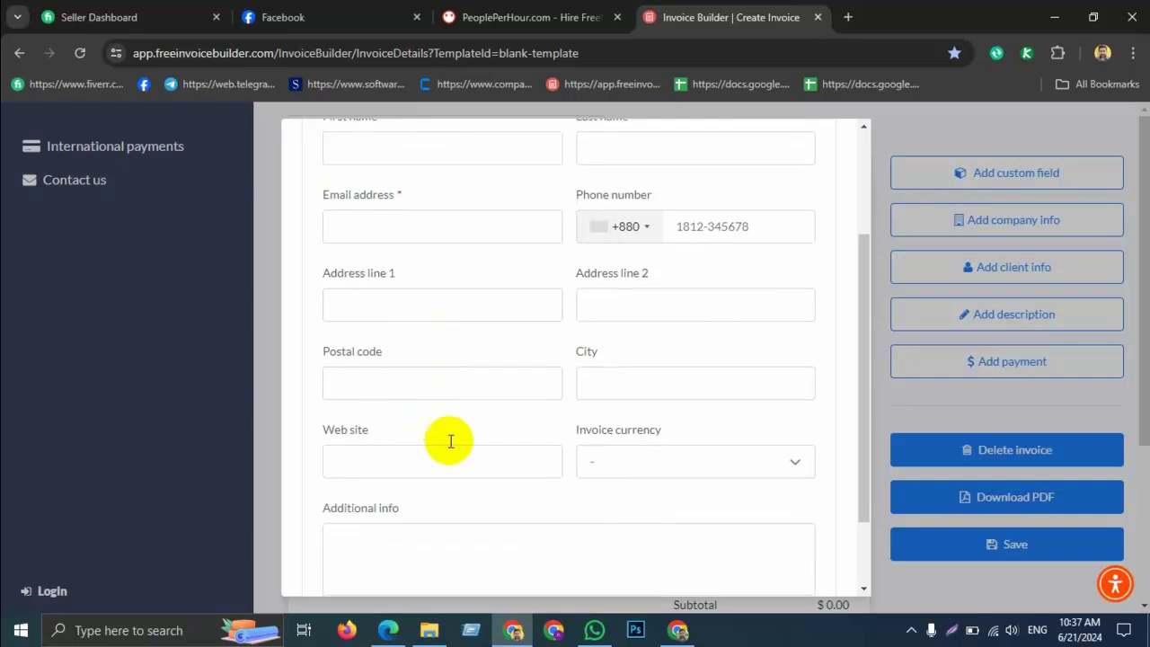
pyautogui.click(656, 475)
pyautogui.write('uni')
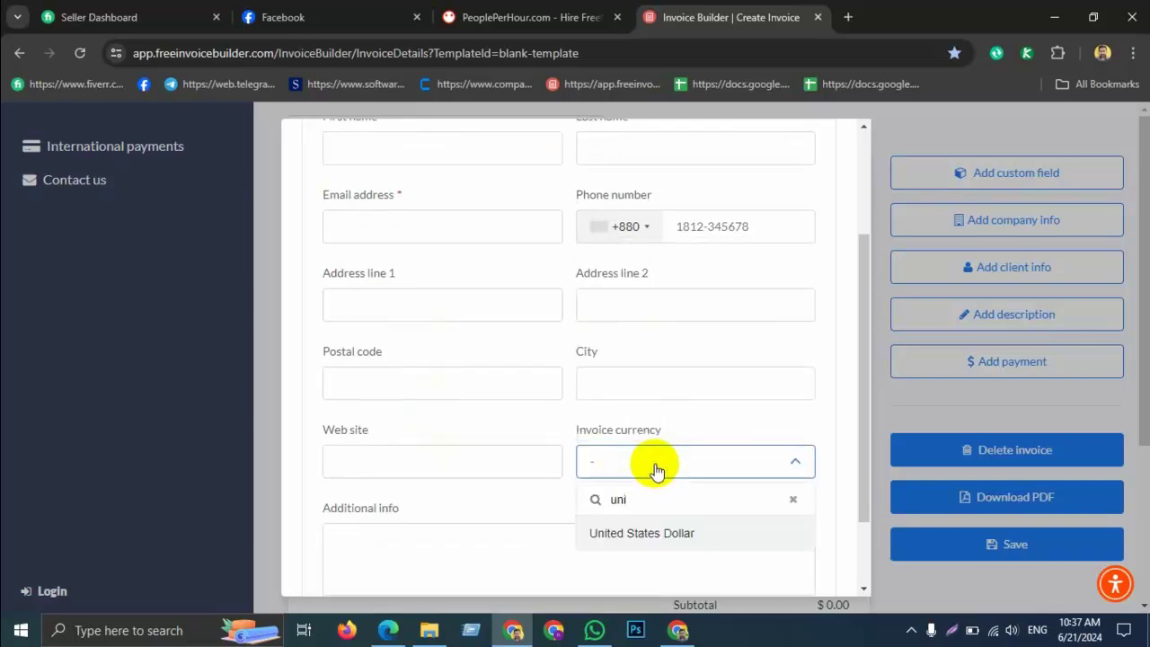
pyautogui.click(652, 532)
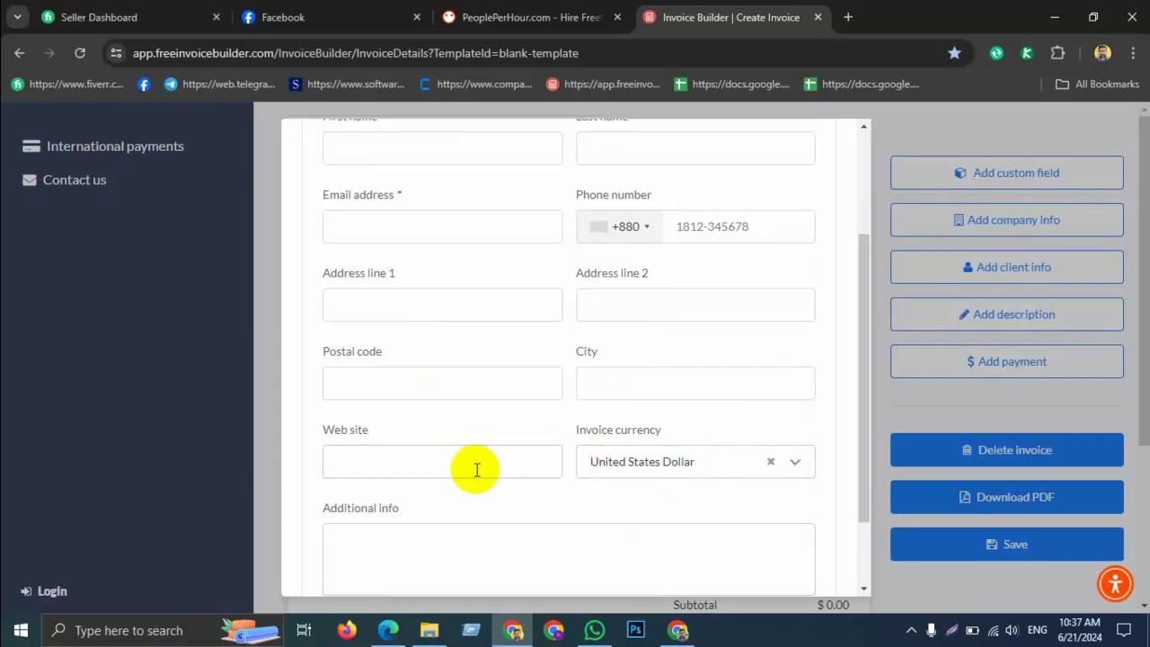
# Step: Switch to the invoice 002 PDF in Edge and transfer the recipient's email into the recipient form's Email address
pyautogui.hotkey('alt', 'Tab')
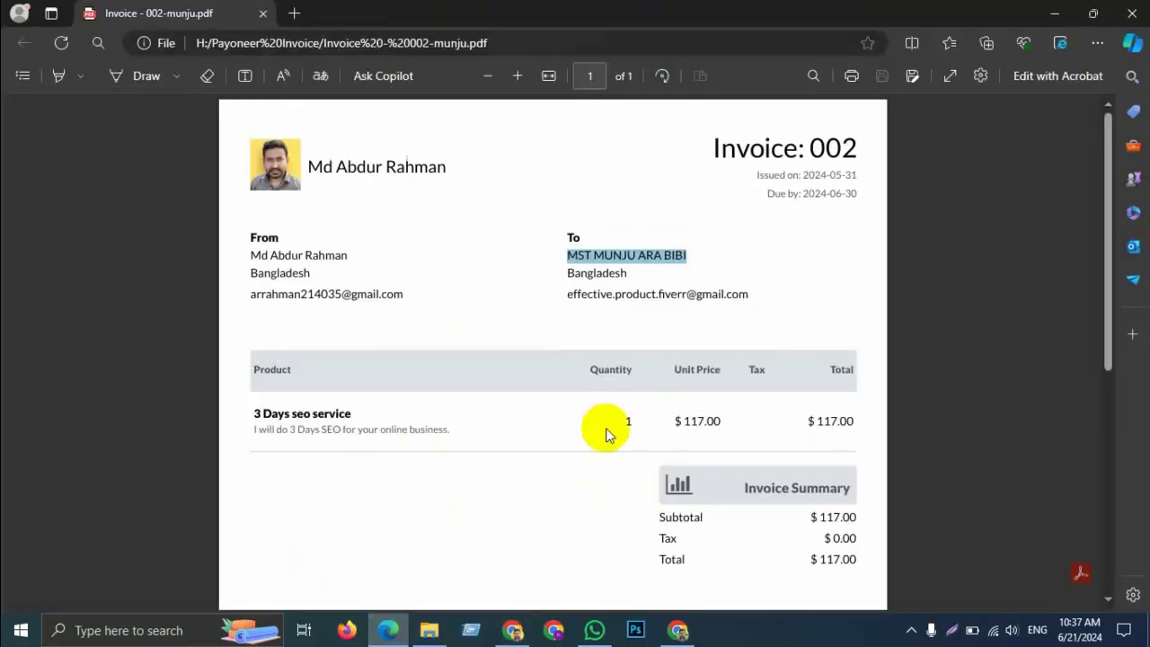
pyautogui.click(672, 304)
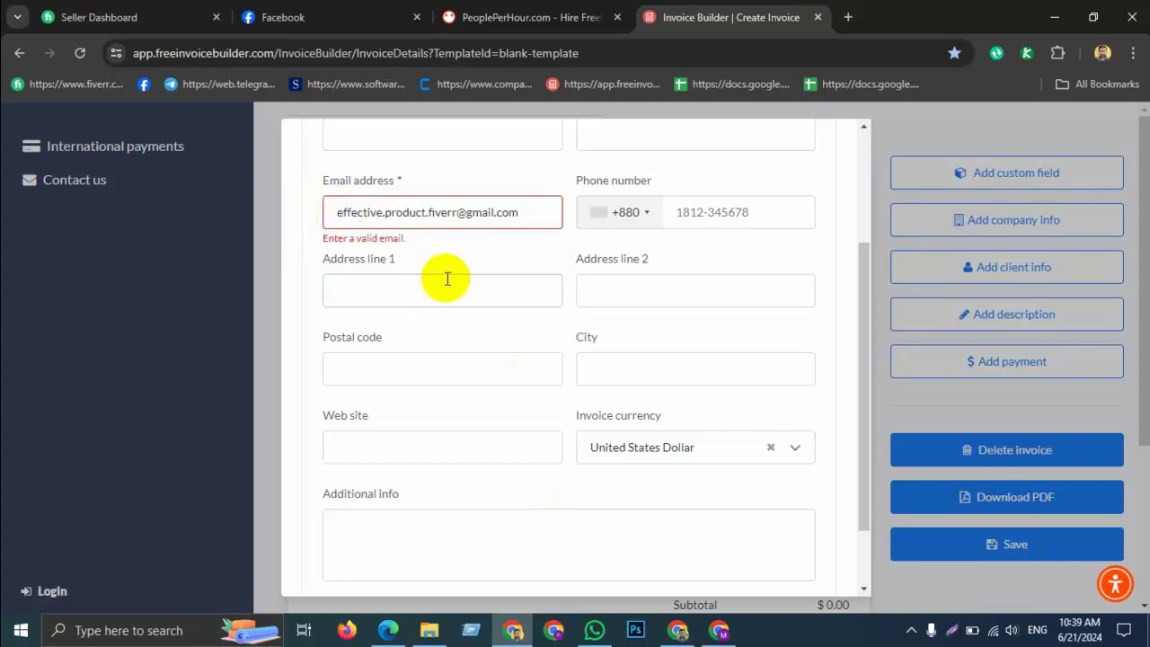
# Step: Remove the leading space from the recipient's Company name and save the recipient information
pyautogui.scroll(2, 447, 279)
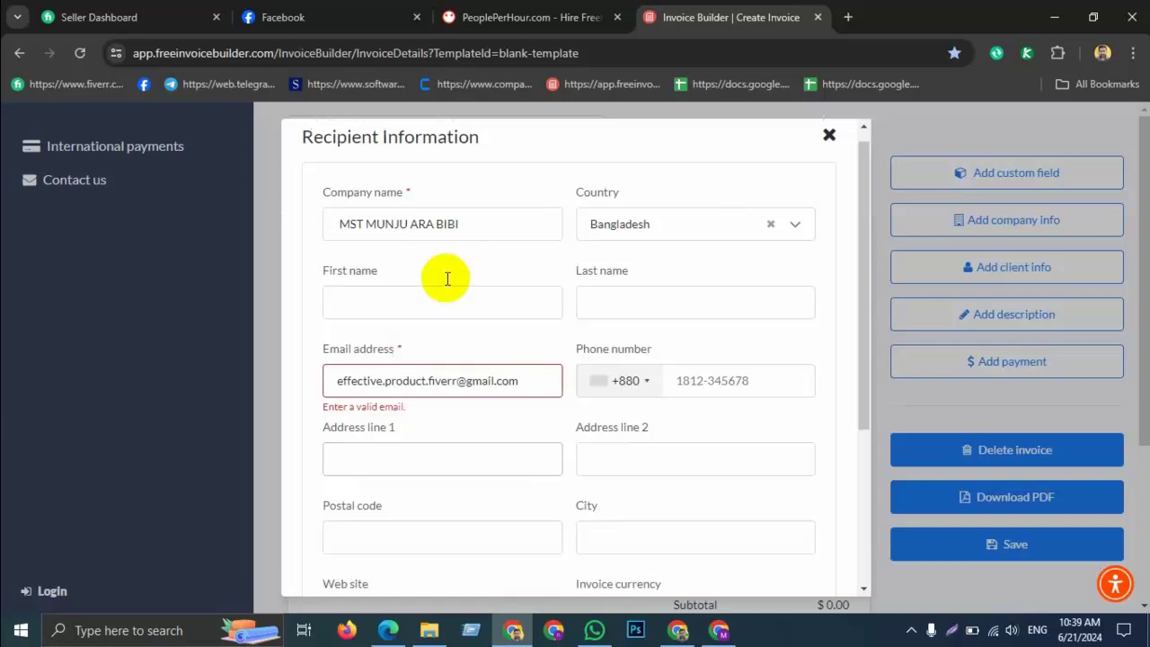
pyautogui.click(345, 219)
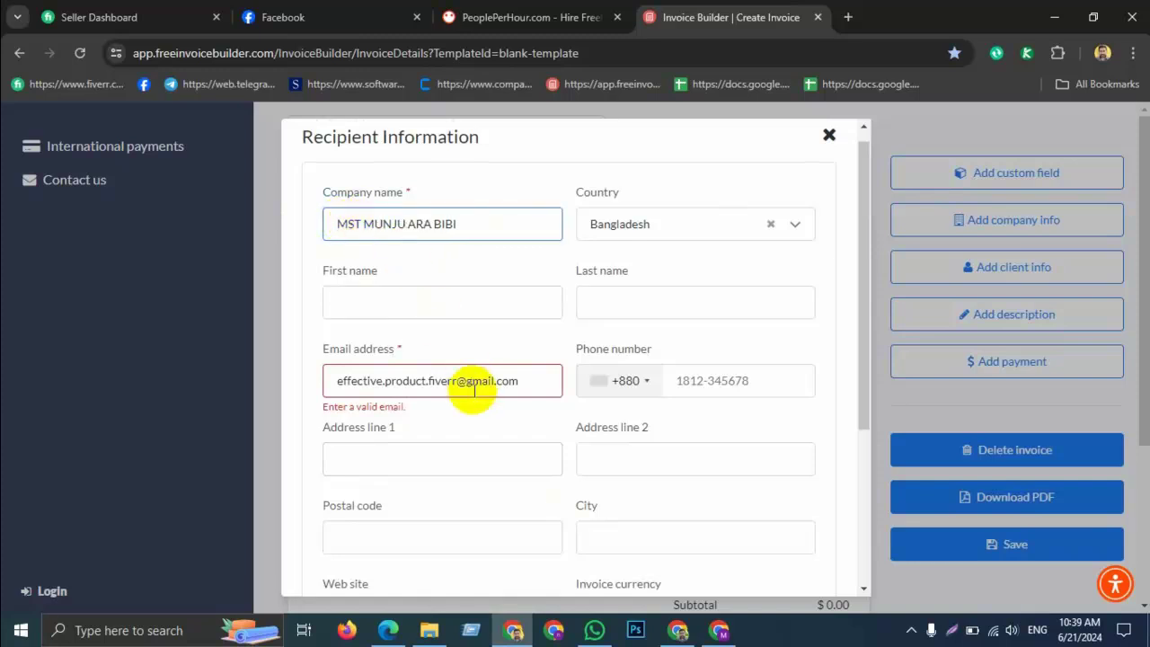
pyautogui.scroll(-3, 474, 395)
pyautogui.click(483, 539)
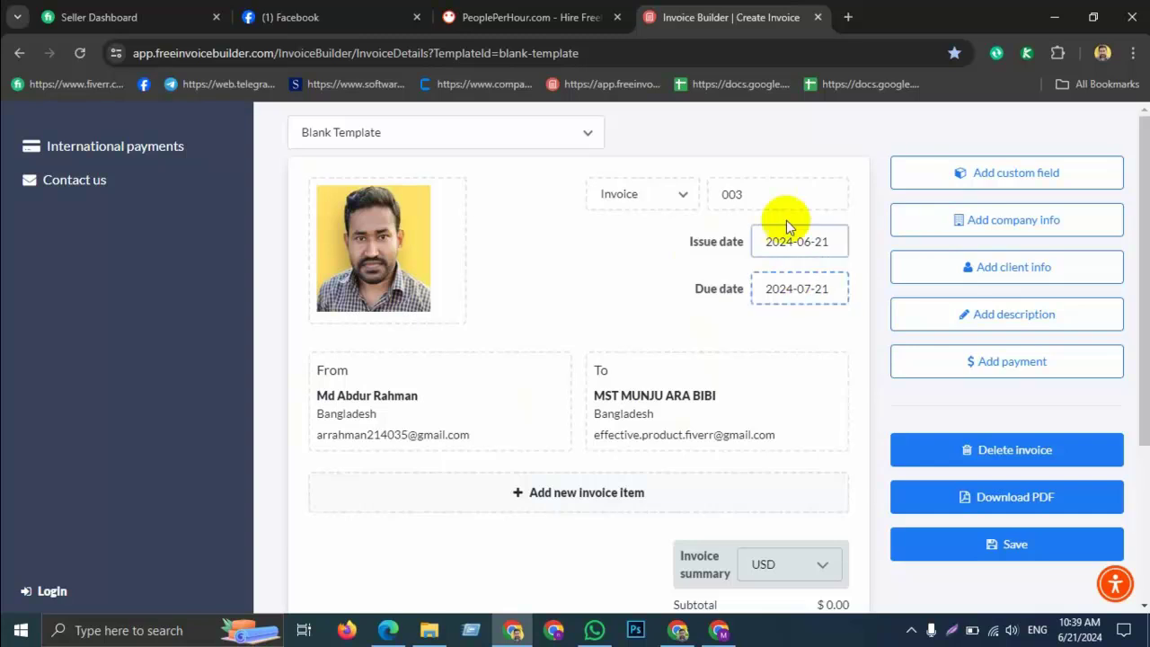
# Step: Add a new invoice item and name it "400 Products Listing"
pyautogui.click(765, 195)
pyautogui.click(411, 270)
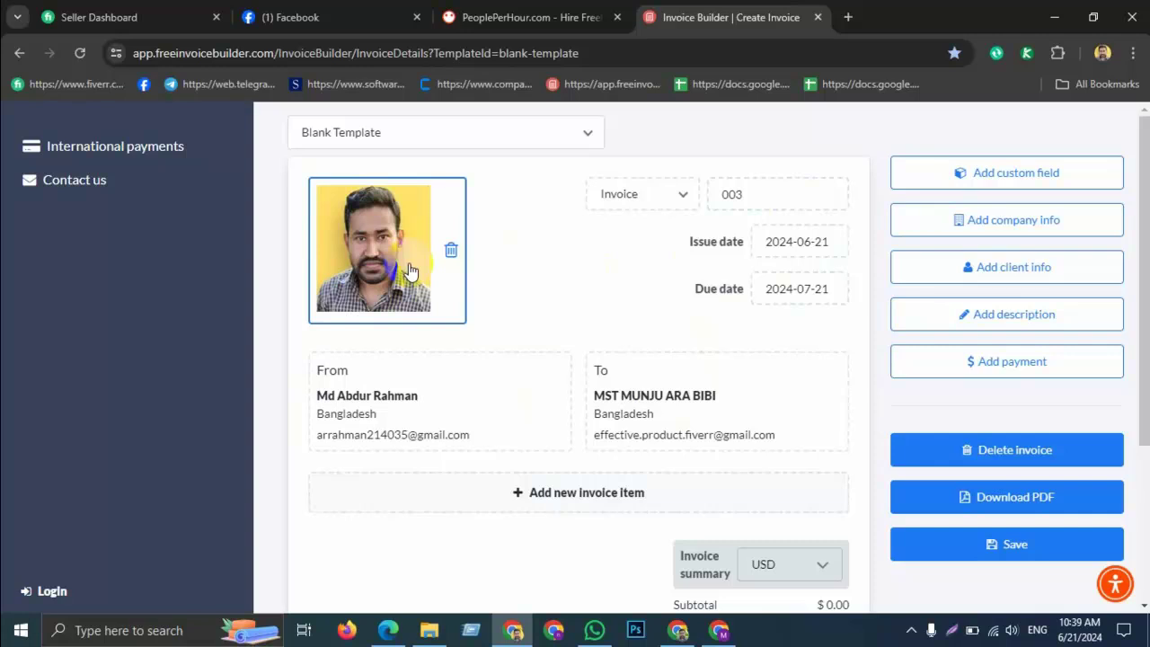
pyautogui.scroll(-1, 411, 297)
pyautogui.click(561, 421)
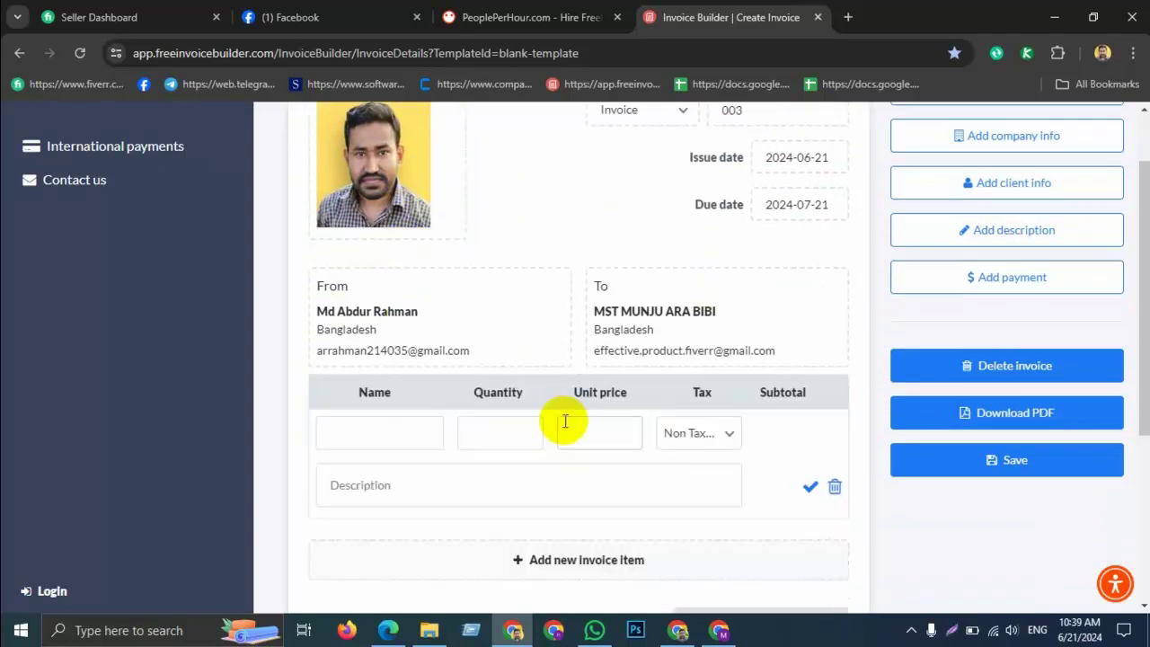
pyautogui.click(406, 435)
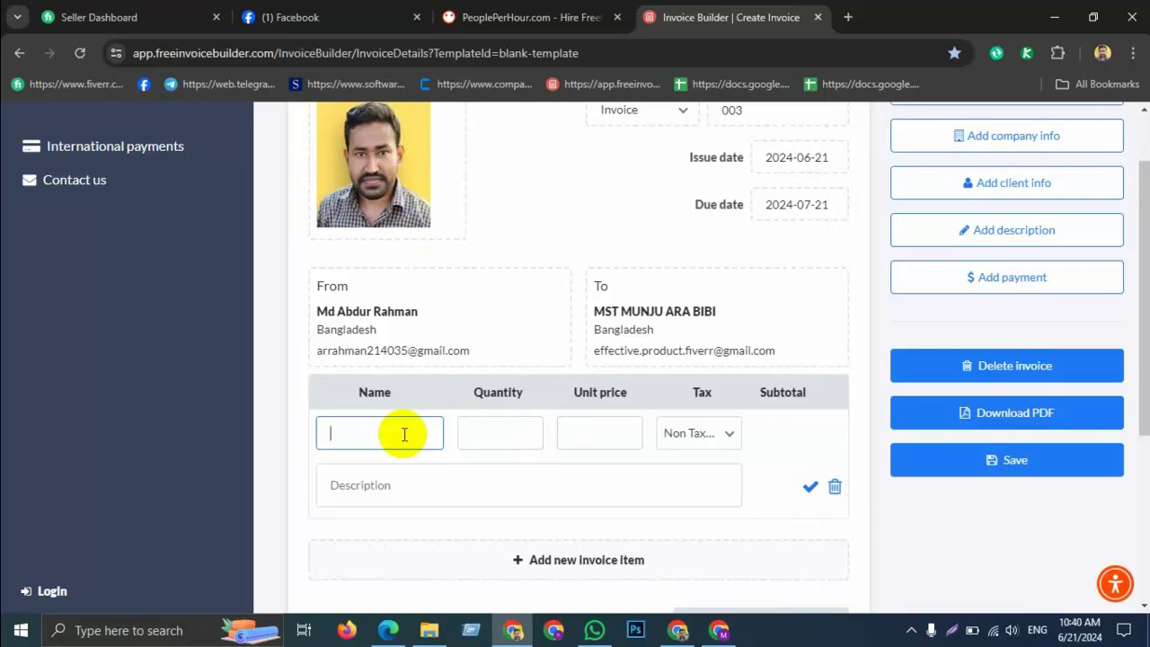
pyautogui.write('400')
pyautogui.write(' Products Listing')
# Step: Set the item's quantity to 1 and its unit price to 101
pyautogui.click(496, 440)
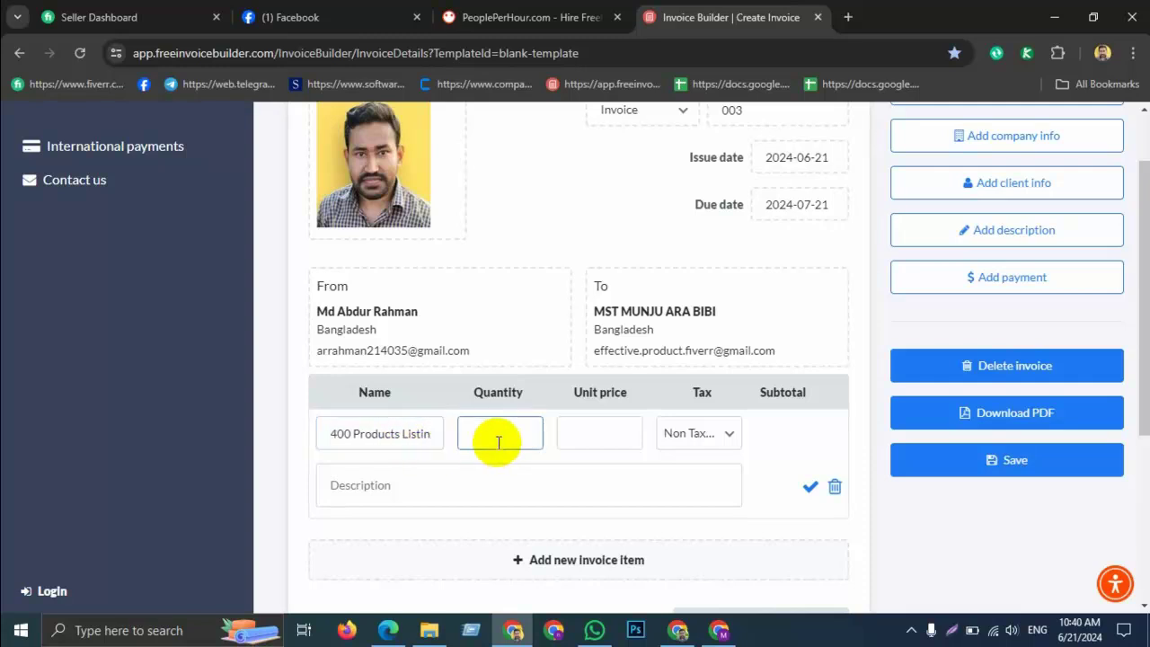
pyautogui.click(581, 433)
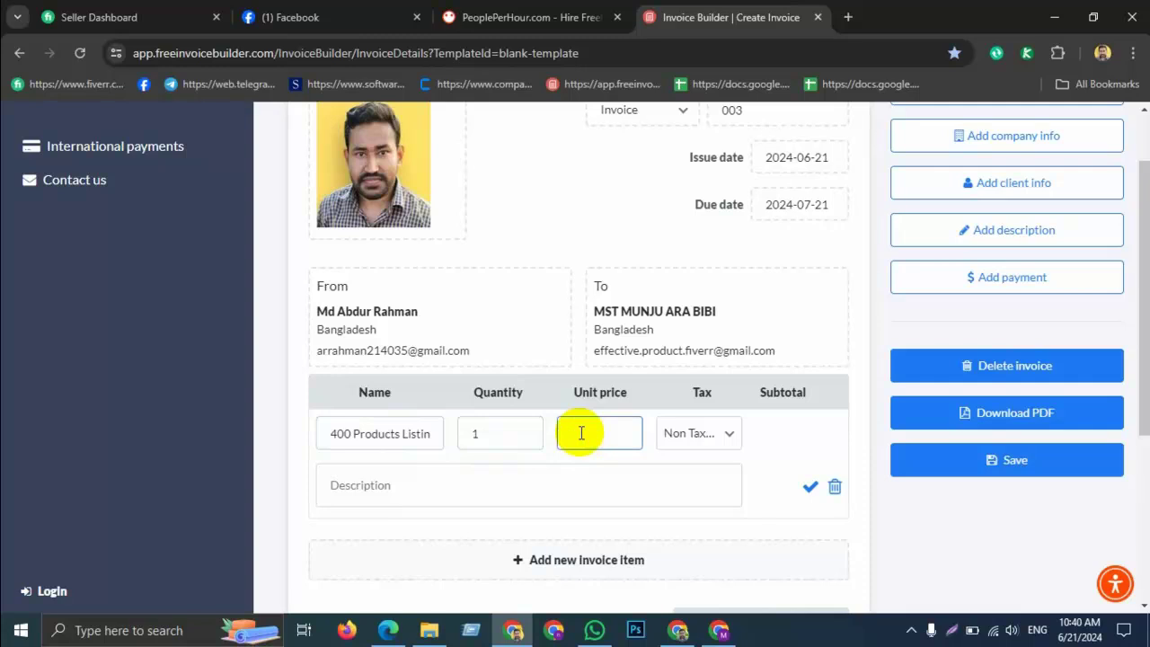
pyautogui.write('101')
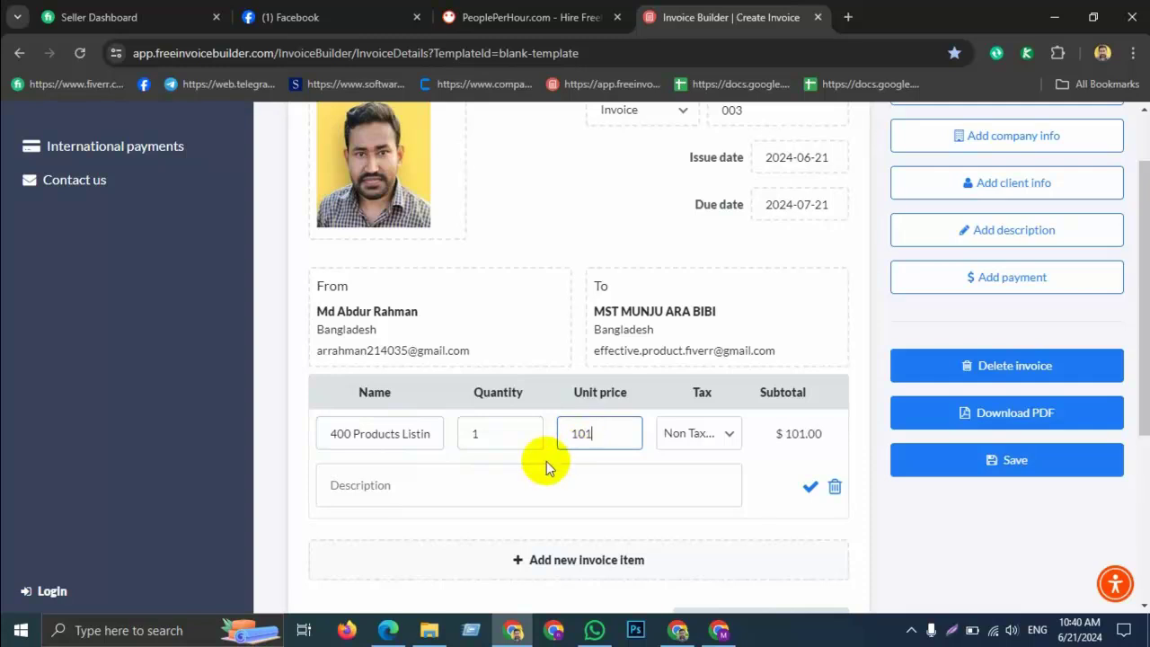
# Step: Enter "I will listing 400 products in your store" as the item's description
pyautogui.click(401, 484)
pyautogui.write('I w')
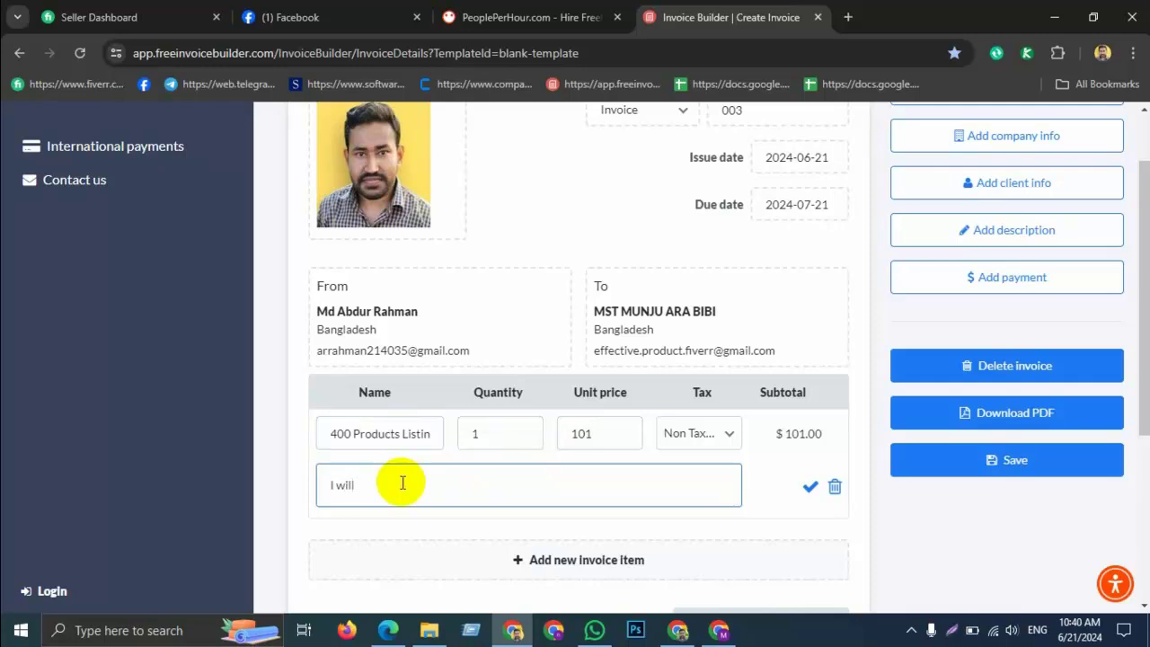
pyautogui.write('ill listing 400 products in y')
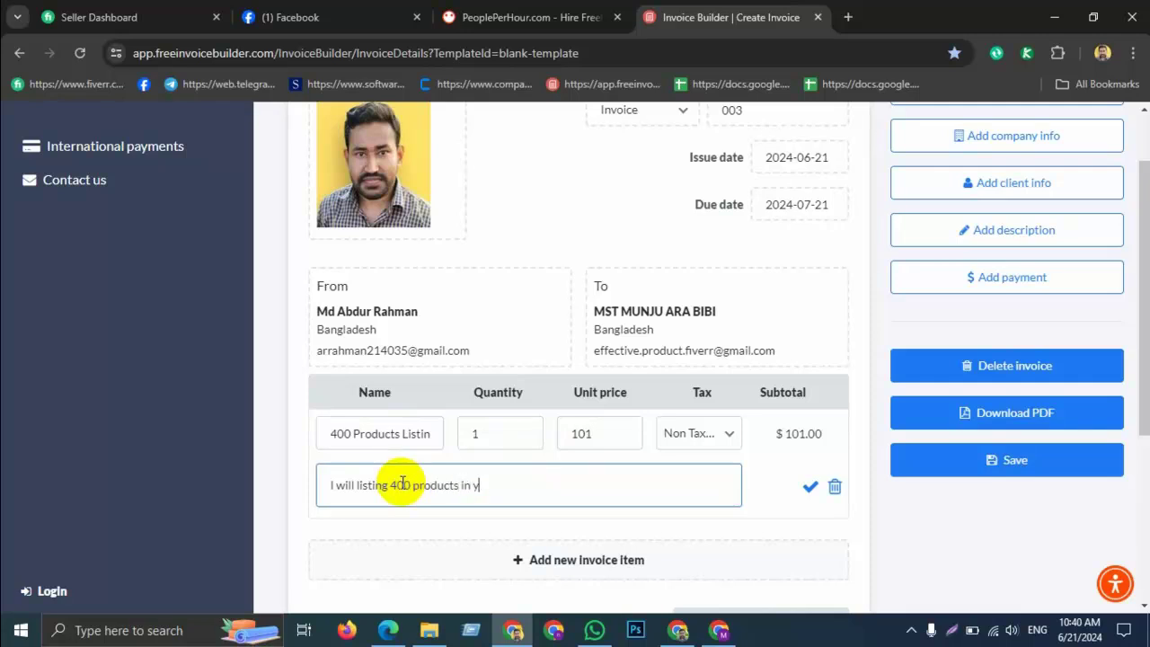
pyautogui.write('our store')
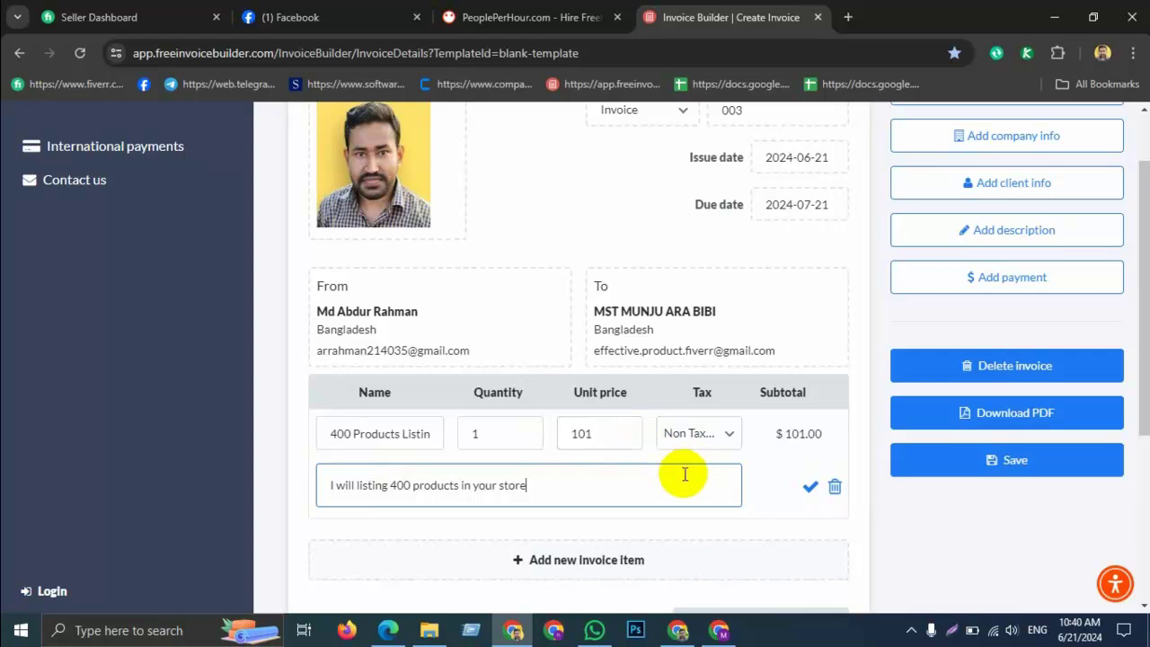
# Step: Review the whole invoice draft, from the header and contact details to the item row, summary and terms
pyautogui.scroll(2, 685, 474)
pyautogui.click(651, 256)
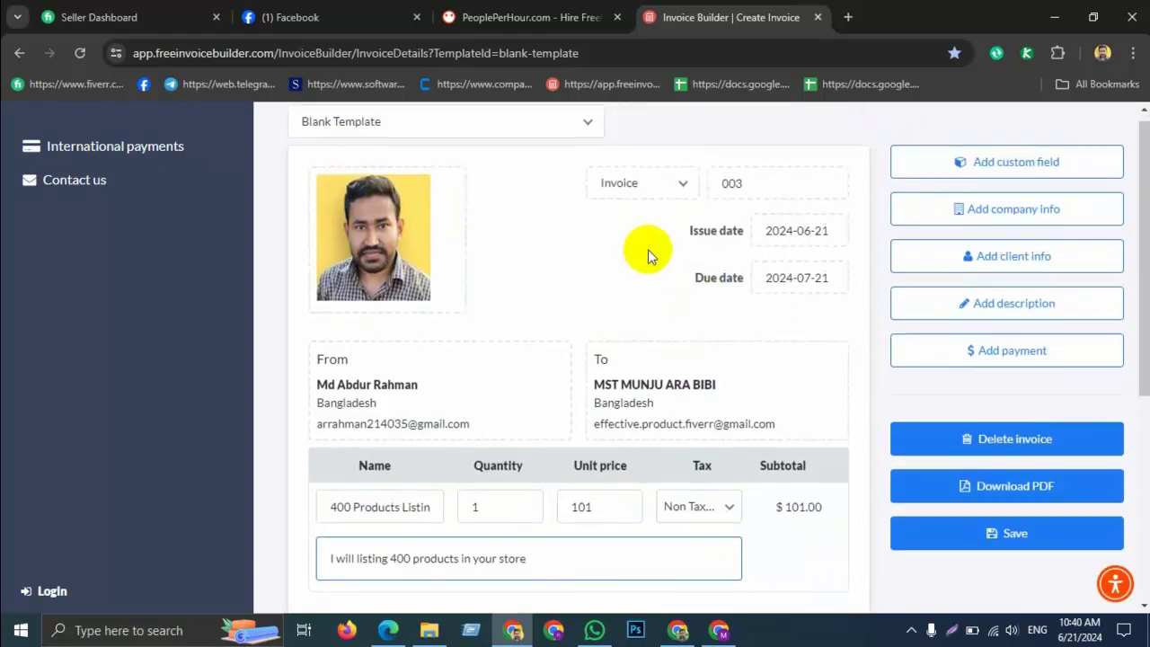
pyautogui.scroll(-3, 647, 252)
pyautogui.scroll(3, 648, 252)
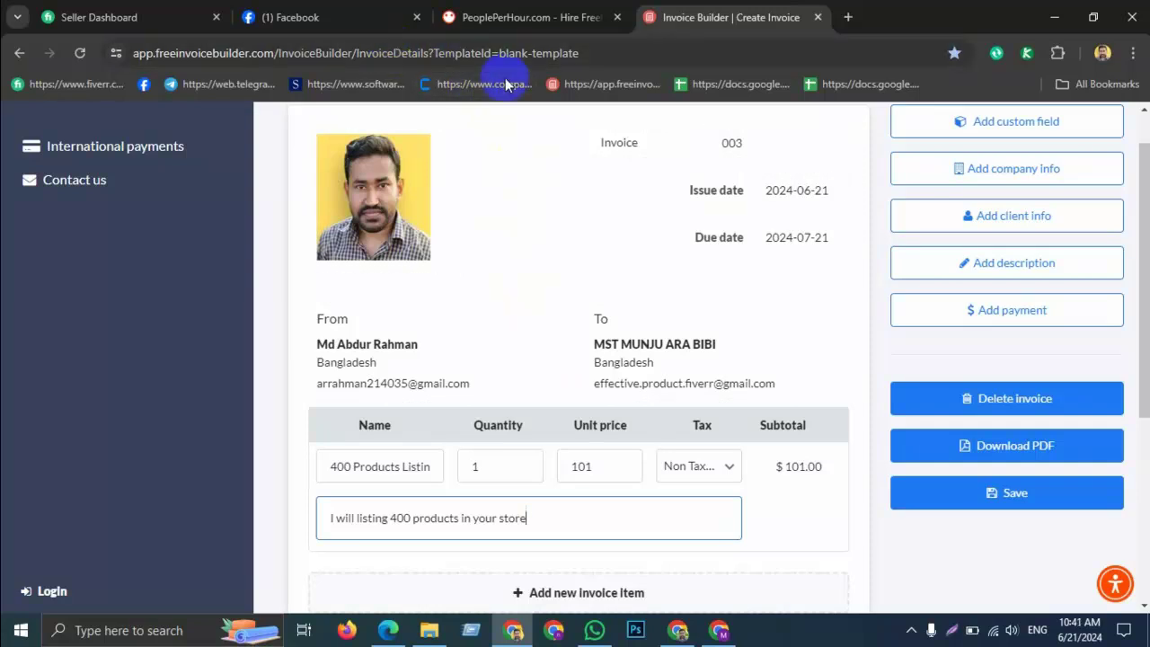
pyautogui.scroll(-4, 552, 282)
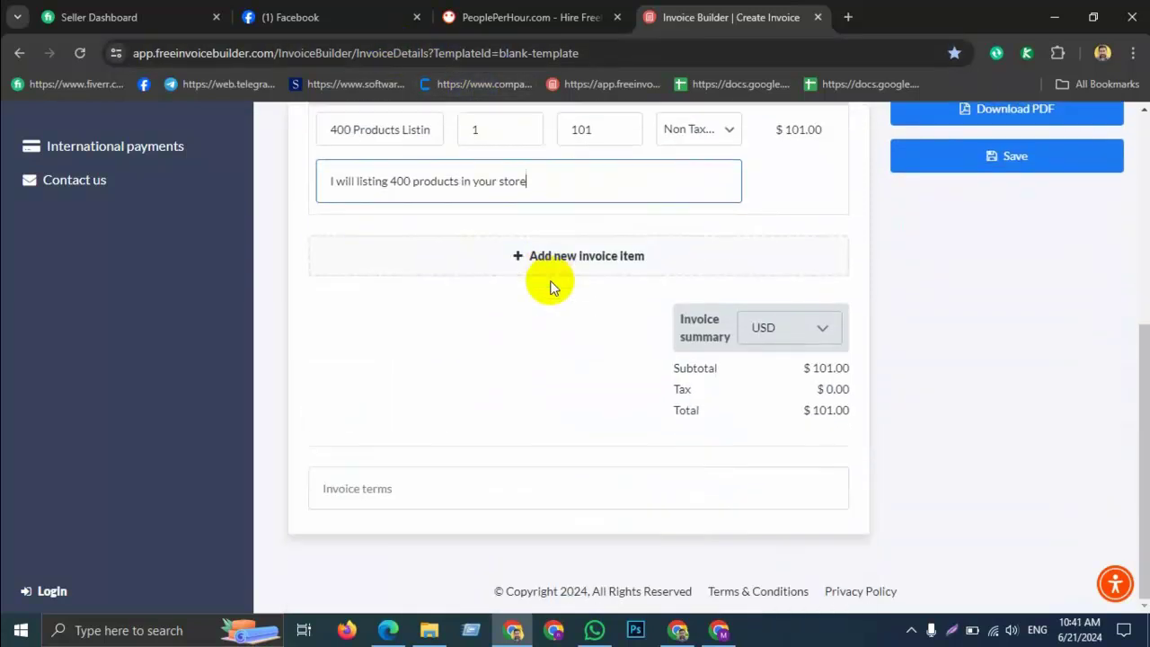
pyautogui.scroll(5, 548, 280)
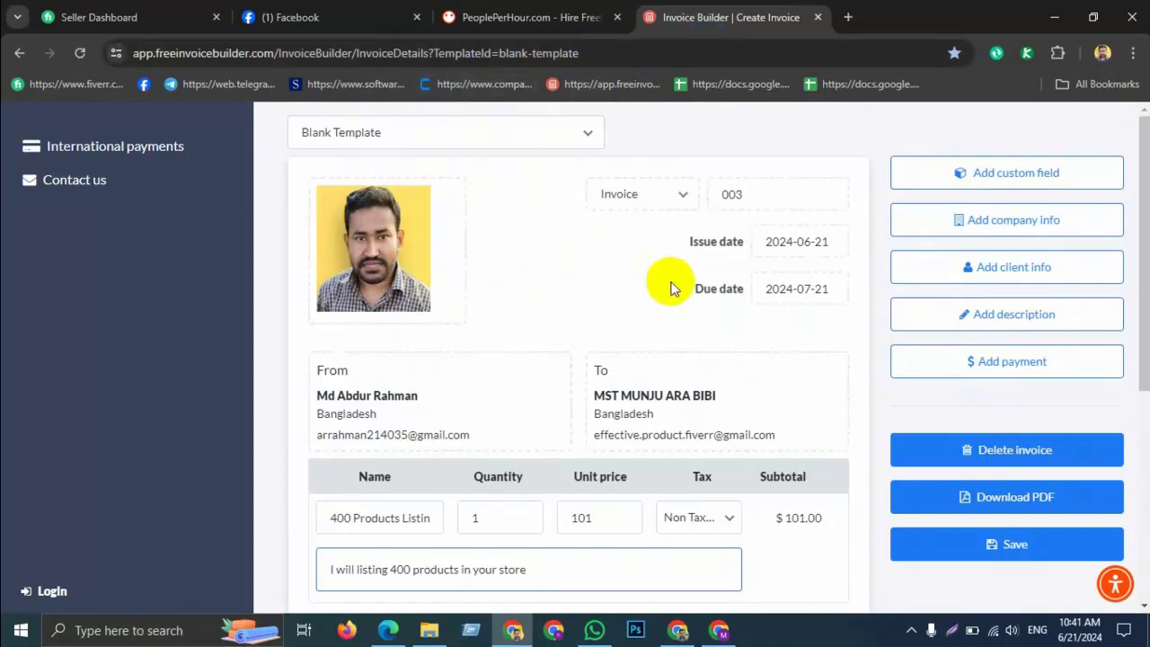
pyautogui.scroll(-5, 672, 288)
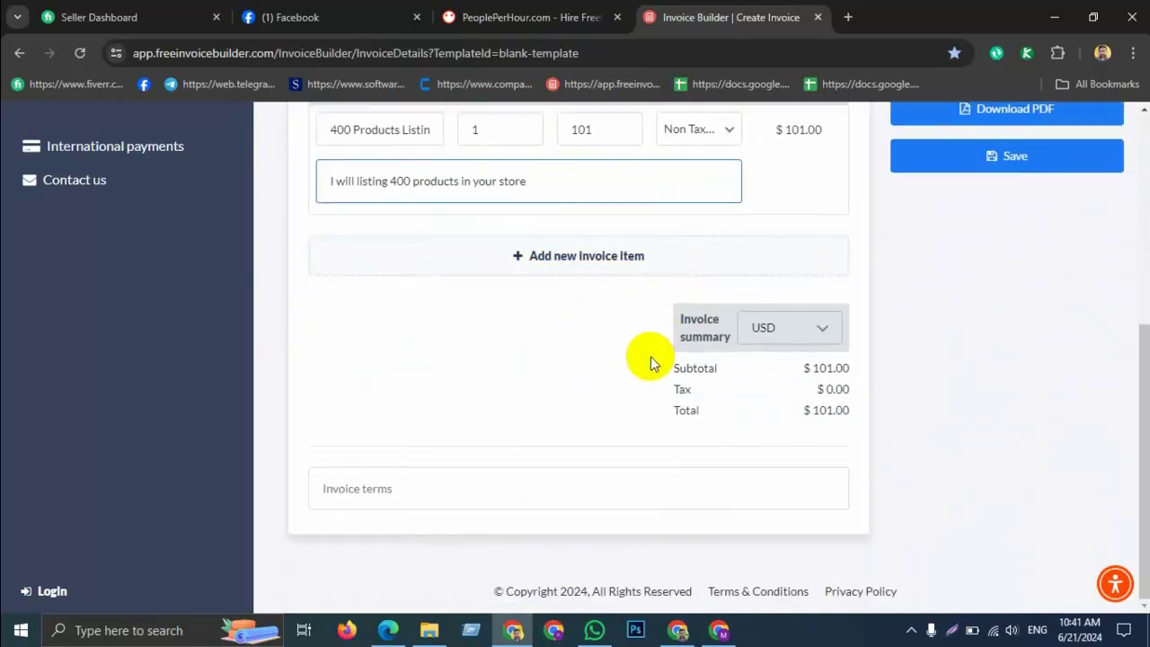
pyautogui.scroll(2, 649, 368)
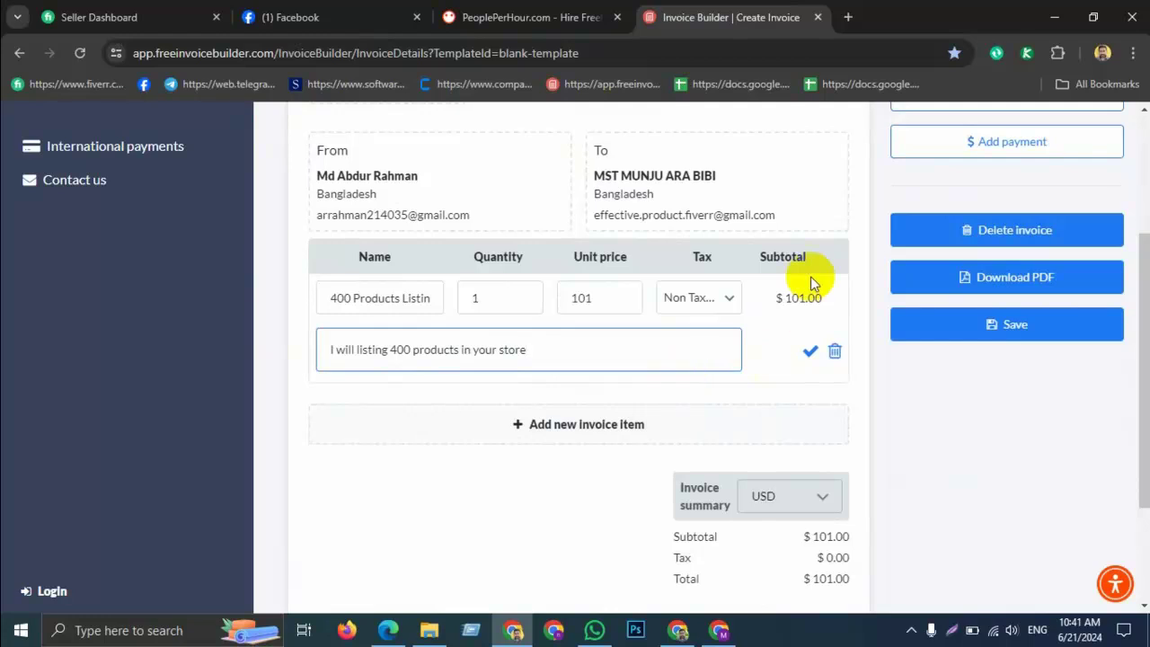
pyautogui.scroll(3, 654, 338)
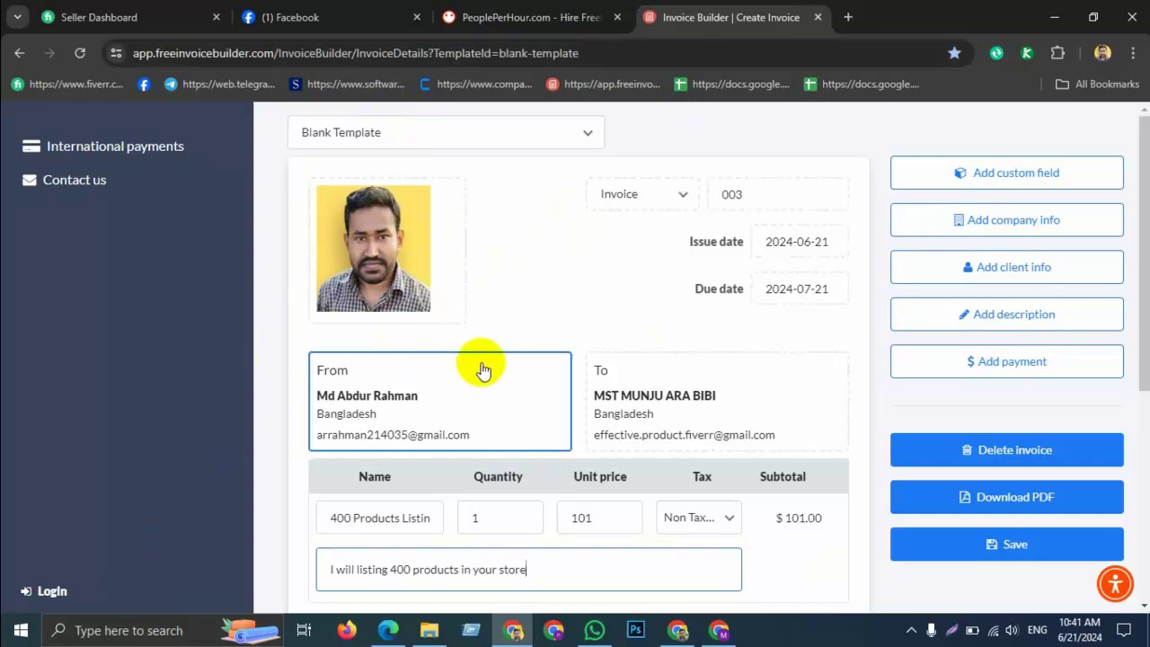
pyautogui.scroll(-1, 763, 441)
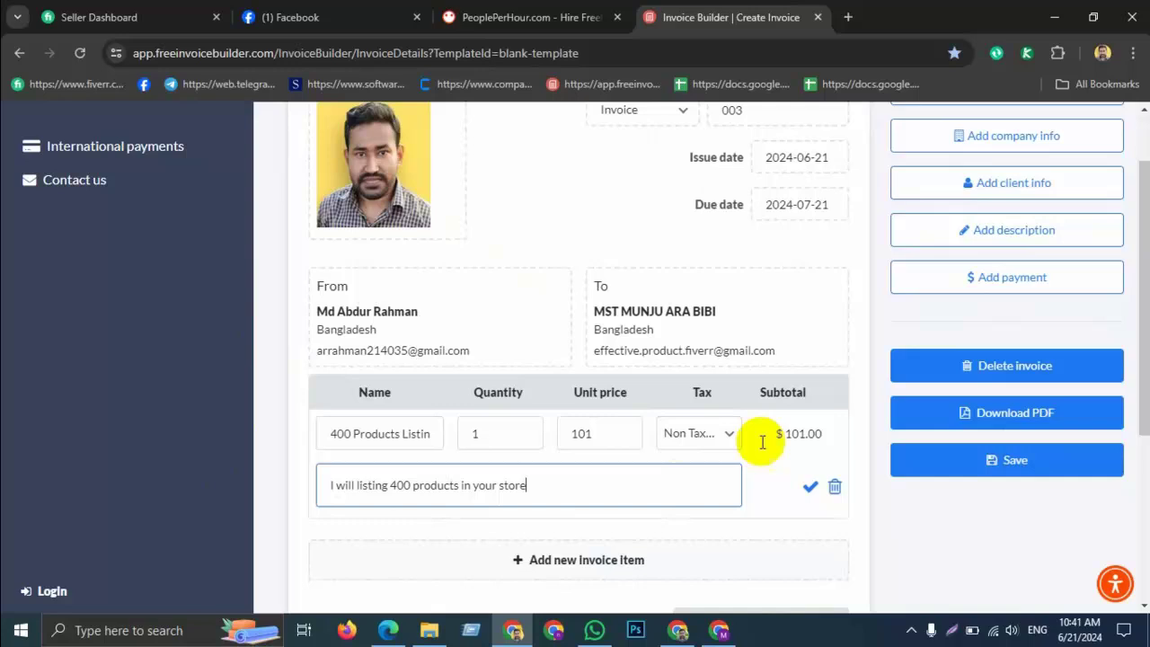
# Step: Start the PDF download as a guest and fill in the first and last name in the required information form
pyautogui.click(998, 416)
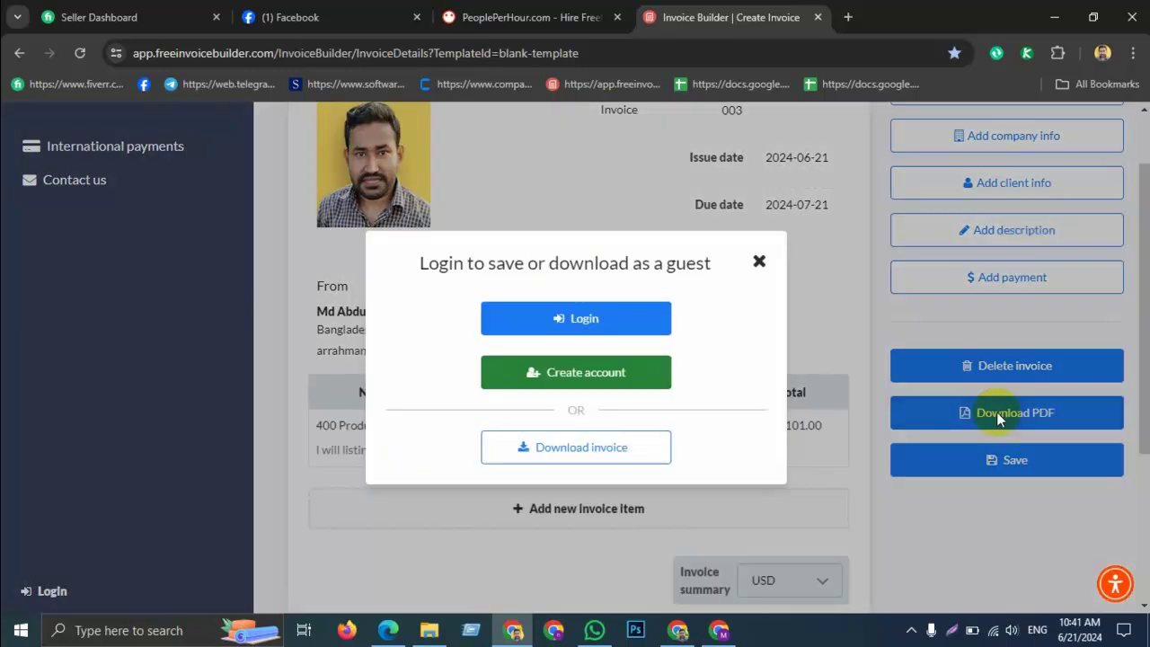
pyautogui.click(576, 454)
pyautogui.click(364, 338)
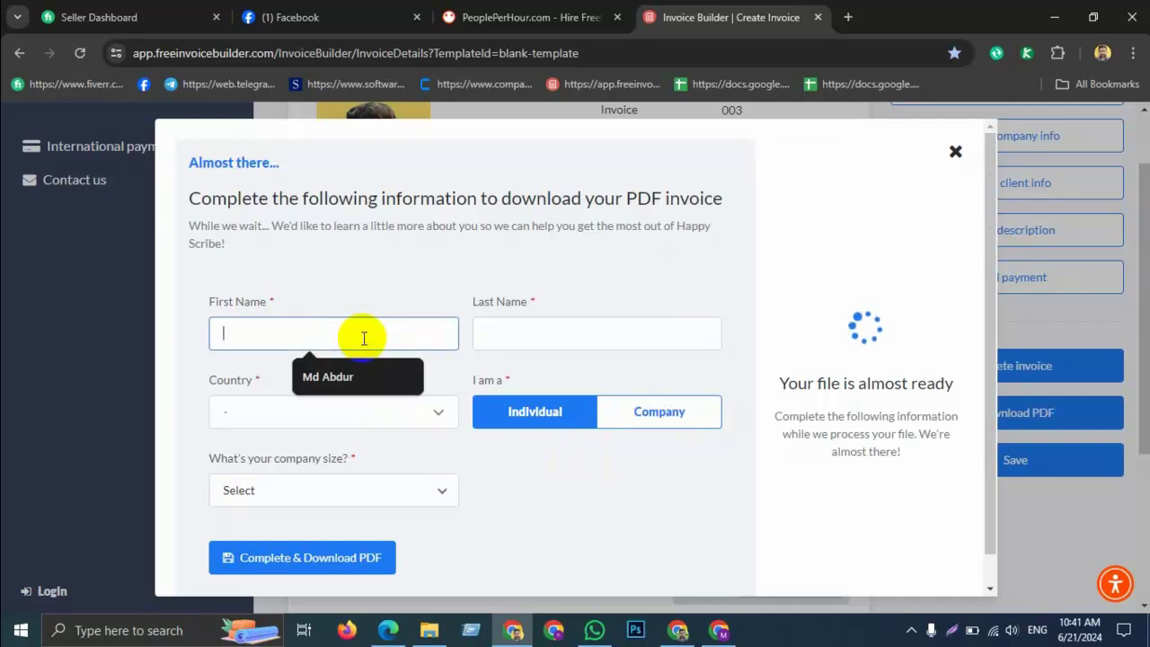
pyautogui.click(333, 376)
pyautogui.click(501, 343)
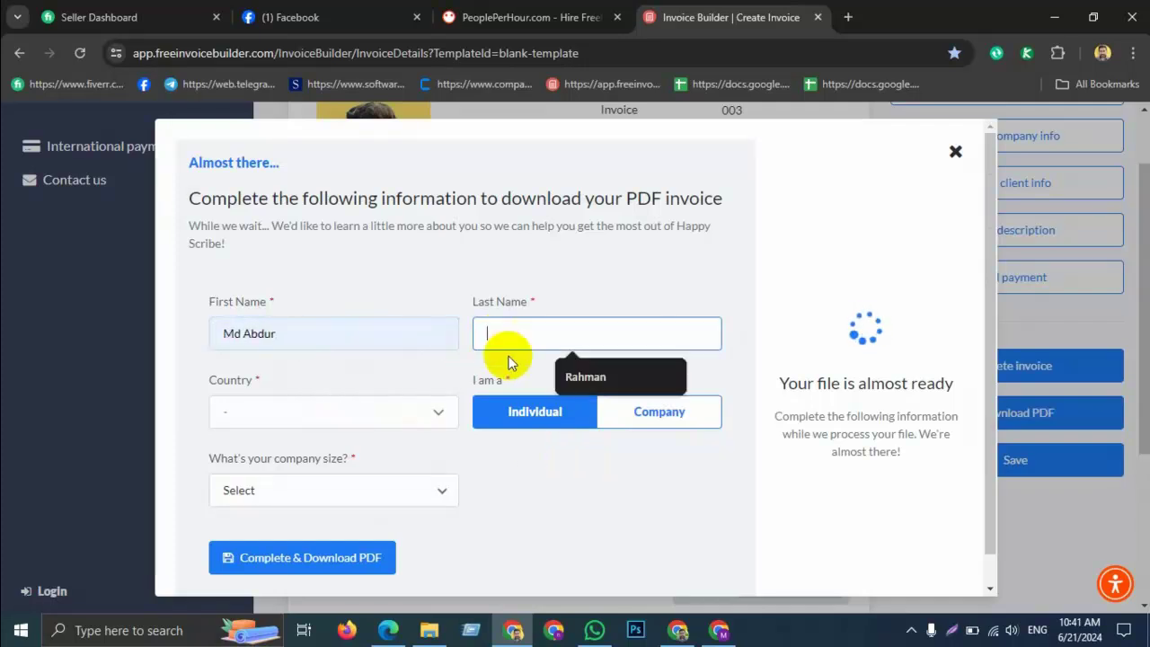
pyautogui.click(591, 378)
# Step: Set the country to Bangladesh in the download form and complete the PDF download
pyautogui.click(315, 422)
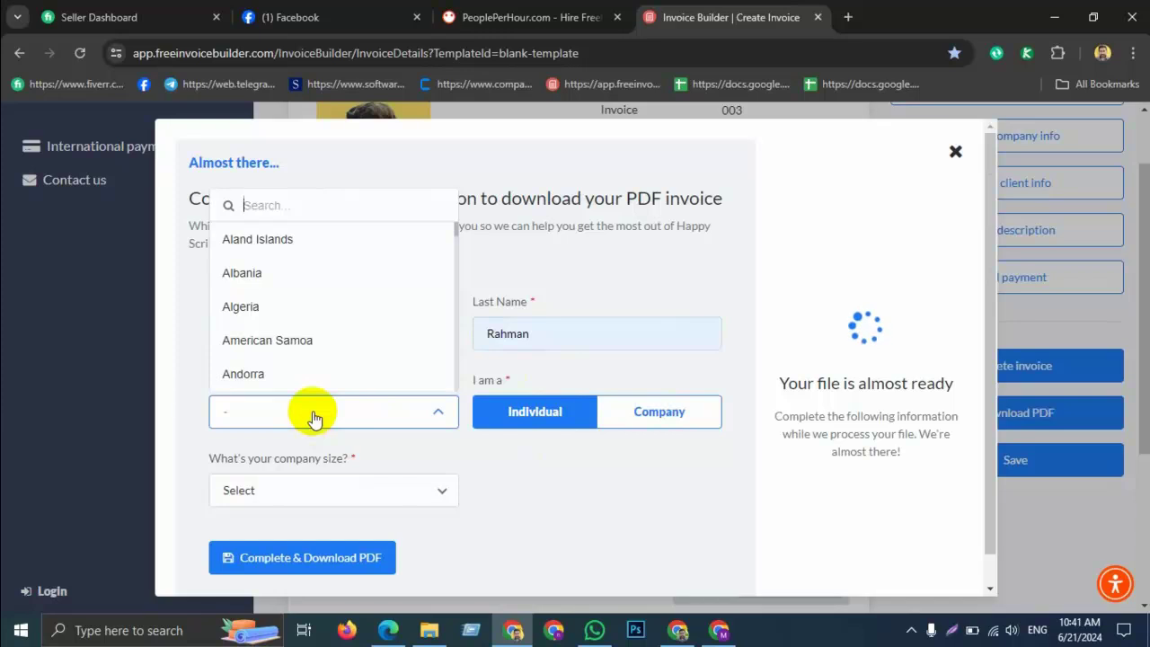
pyautogui.write('ban')
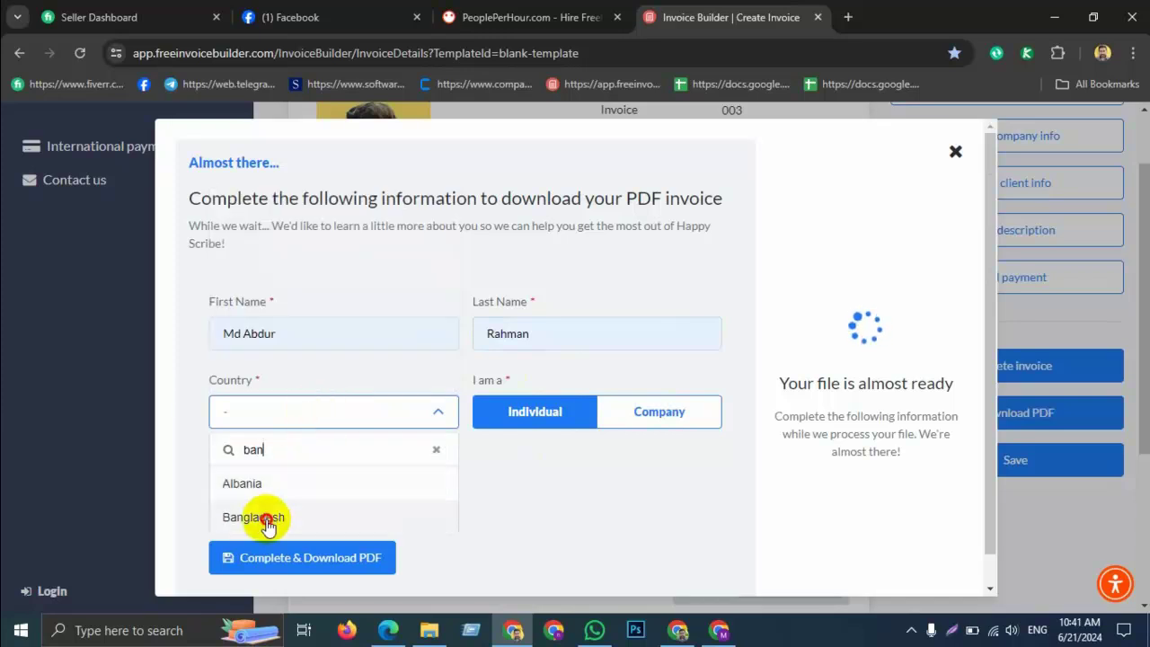
pyautogui.click(261, 519)
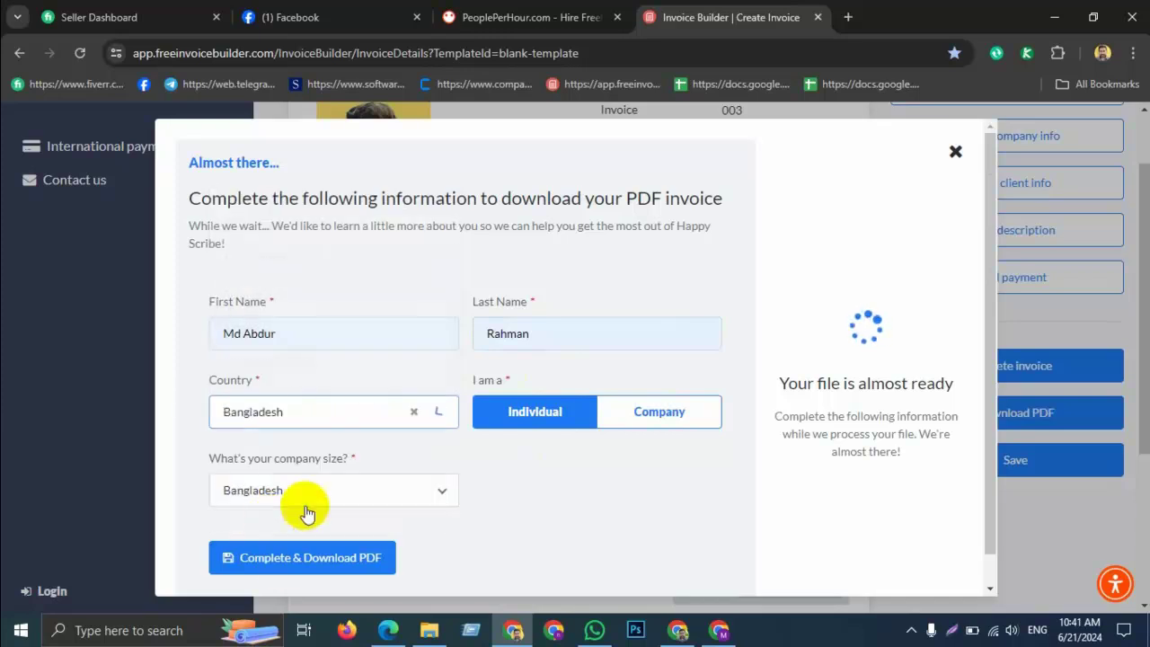
pyautogui.click(303, 570)
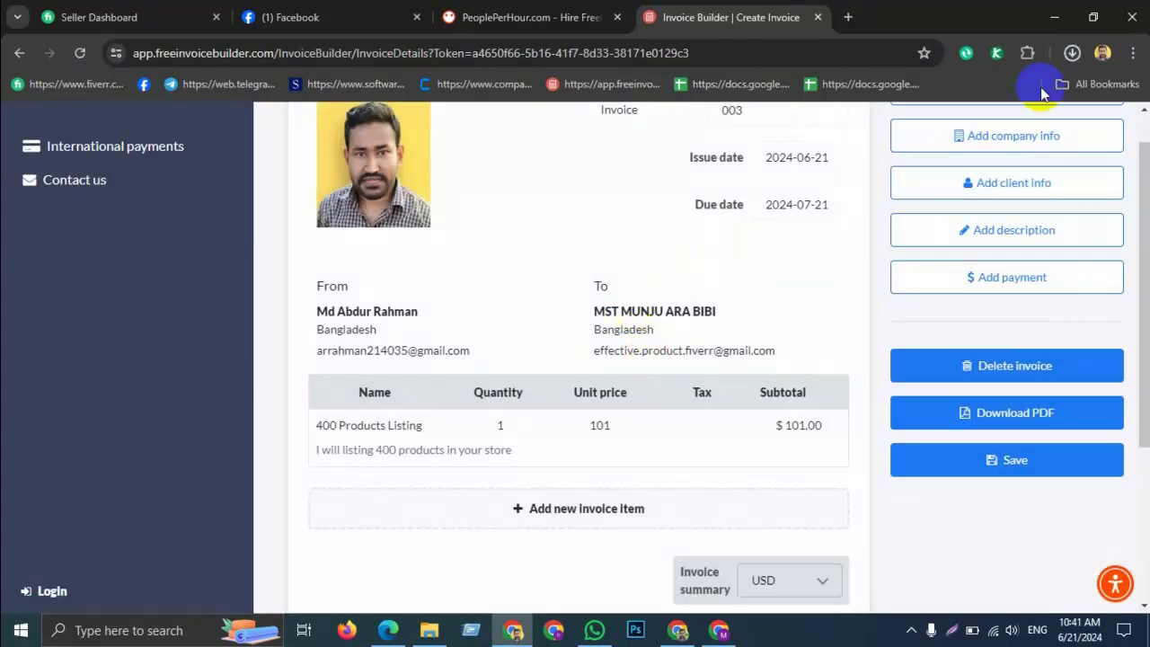
# Step: Open the downloaded Invoice - 003.pdf and check its header, sender, recipient, item and summary
pyautogui.click(1072, 52)
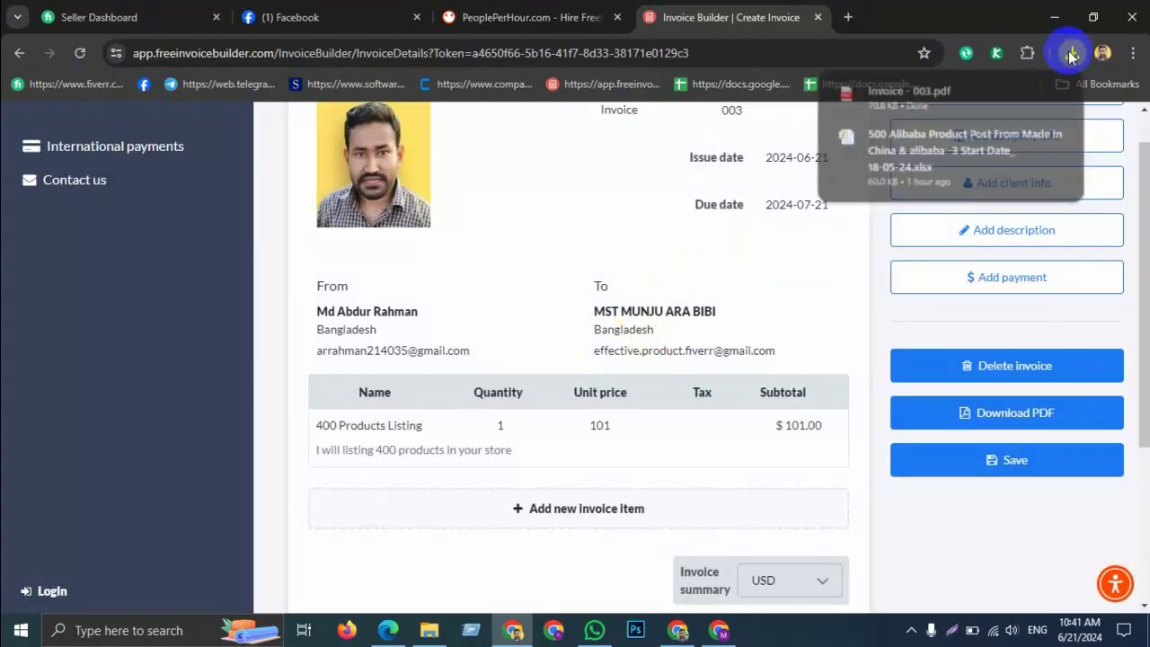
pyautogui.click(926, 106)
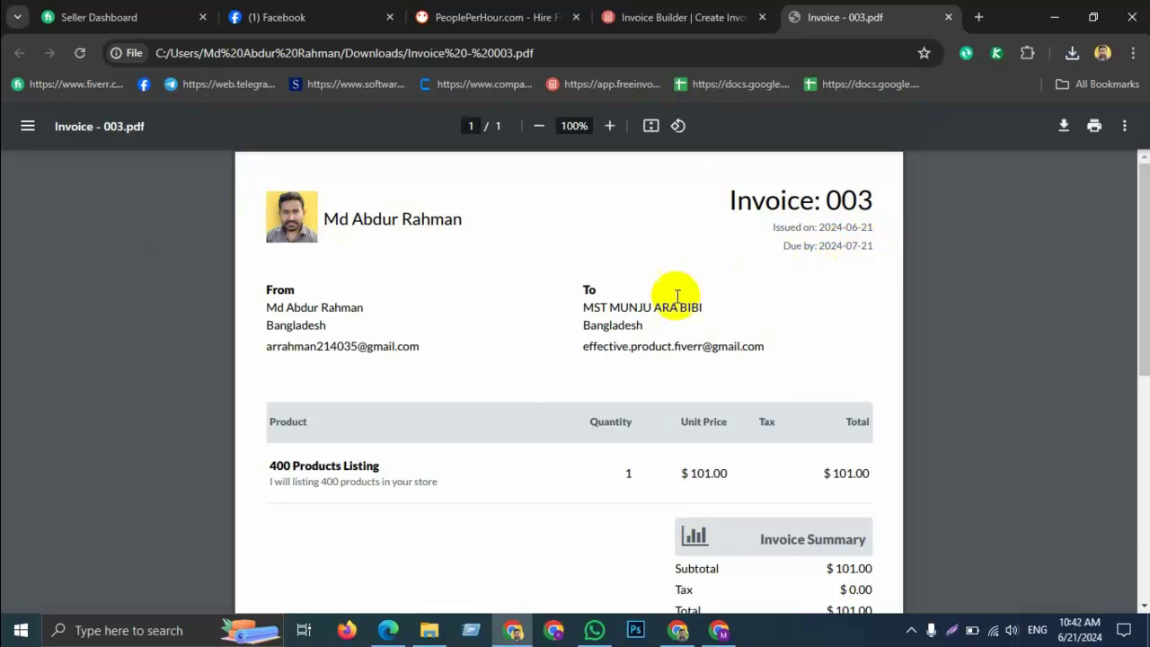
pyautogui.doubleClick(292, 290)
pyautogui.click(292, 292)
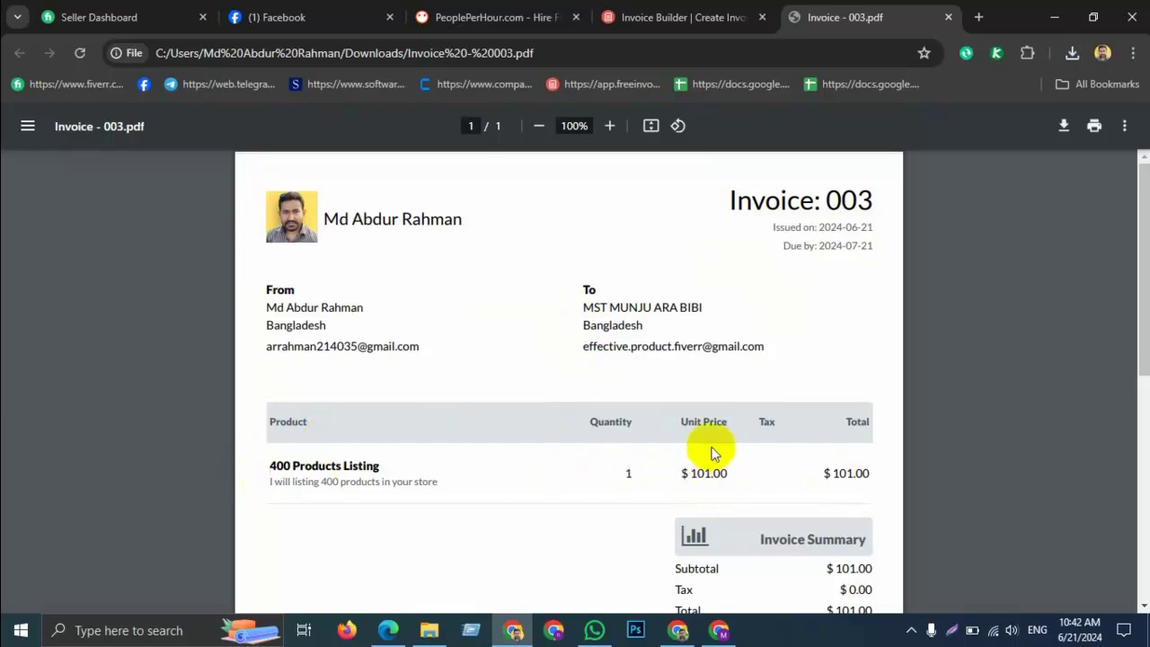
pyautogui.scroll(-3, 629, 476)
pyautogui.scroll(-2, 450, 526)
pyautogui.scroll(5, 670, 503)
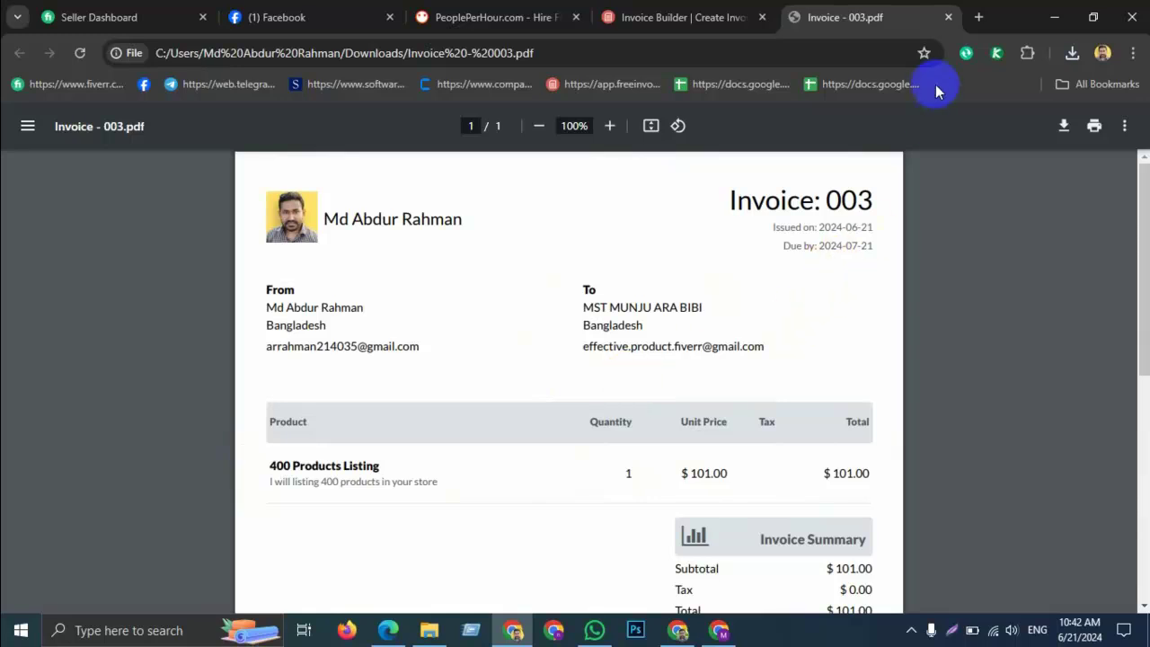
# Step: Open the Payoneer home page at myaccount.payoneer.com/ma/ in a new browser tab
pyautogui.click(979, 17)
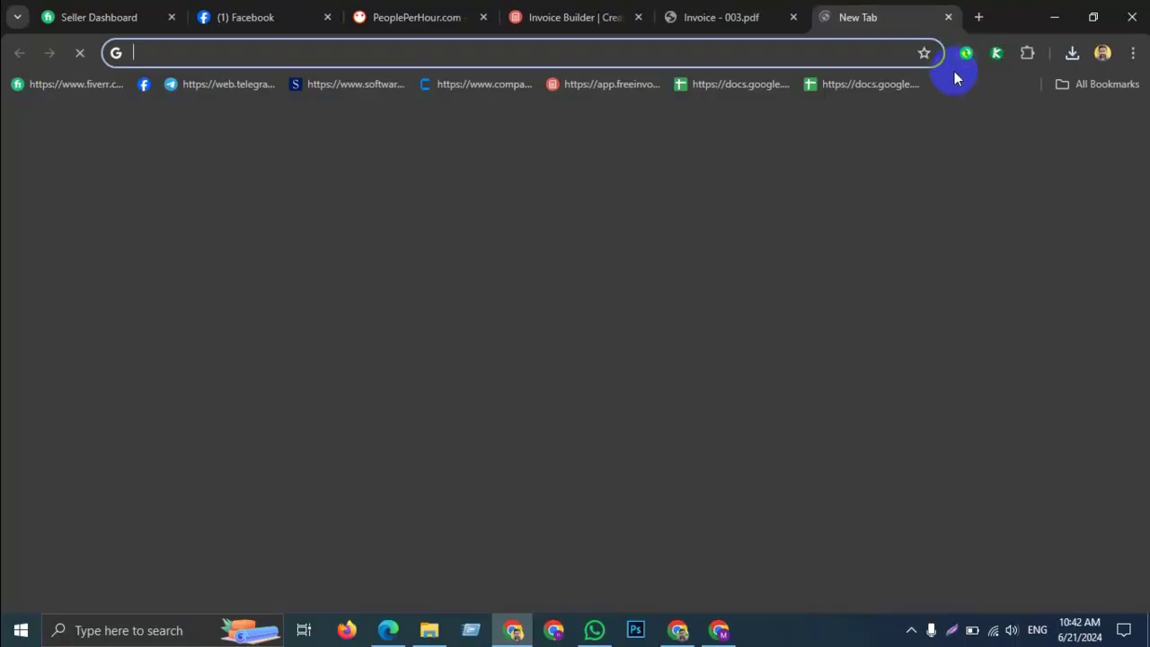
pyautogui.write('myaccount.payoneer.com/ma/')
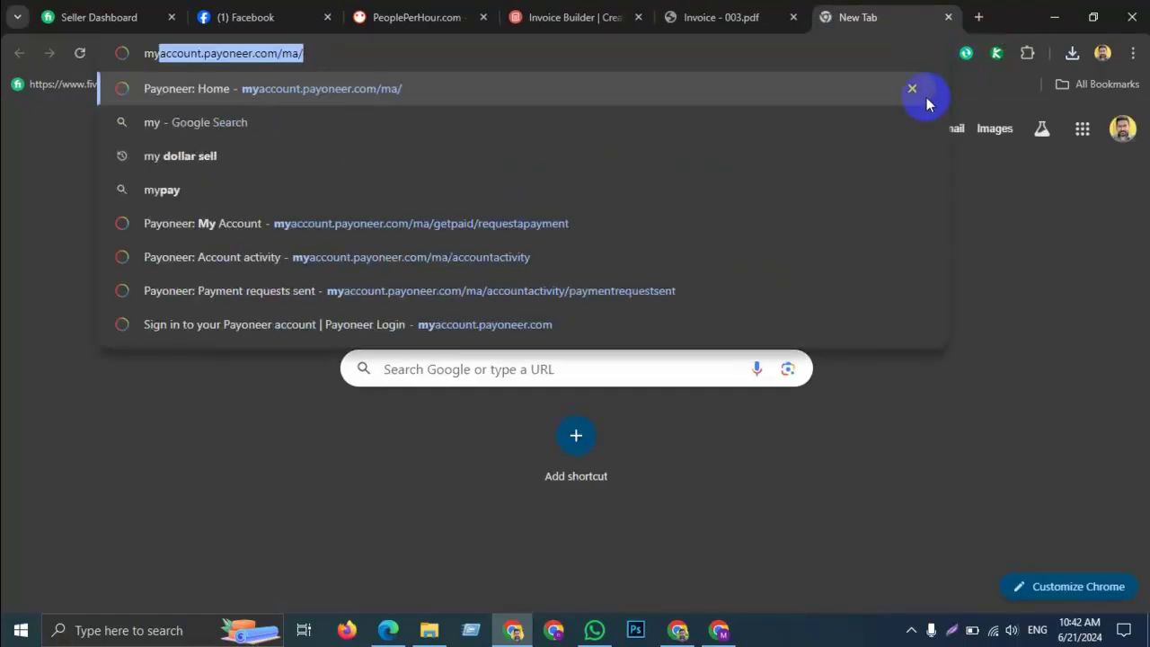
pyautogui.press('Return')
pyautogui.click(978, 18)
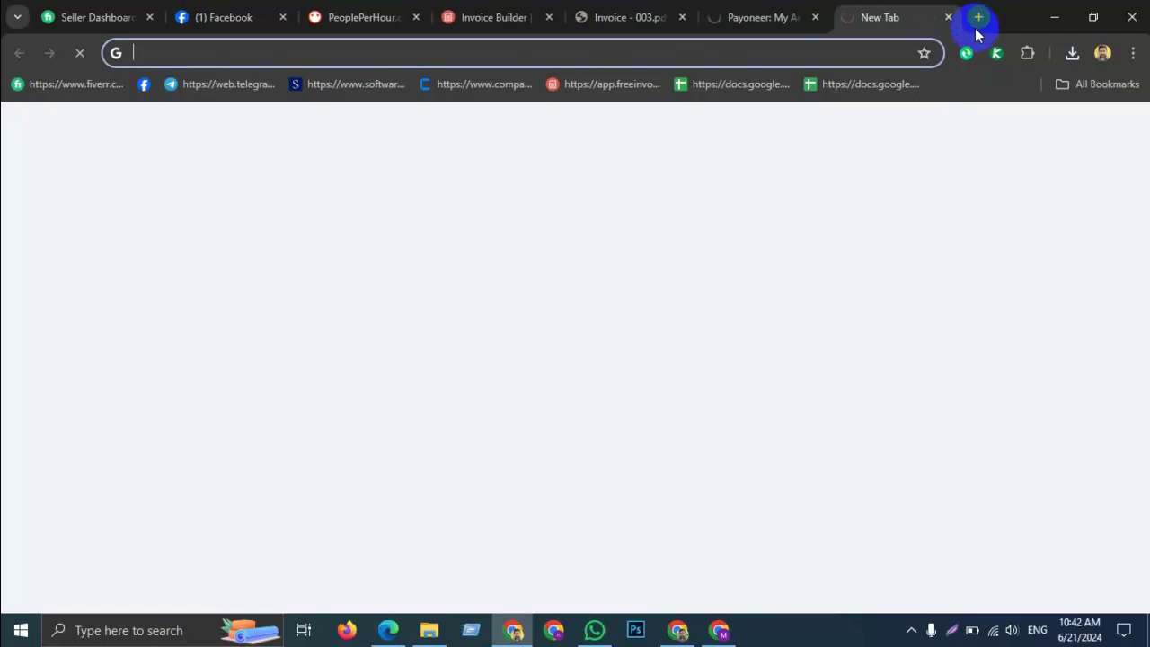
pyautogui.press('Down')
pyautogui.hotkey('ctrl', 'w')
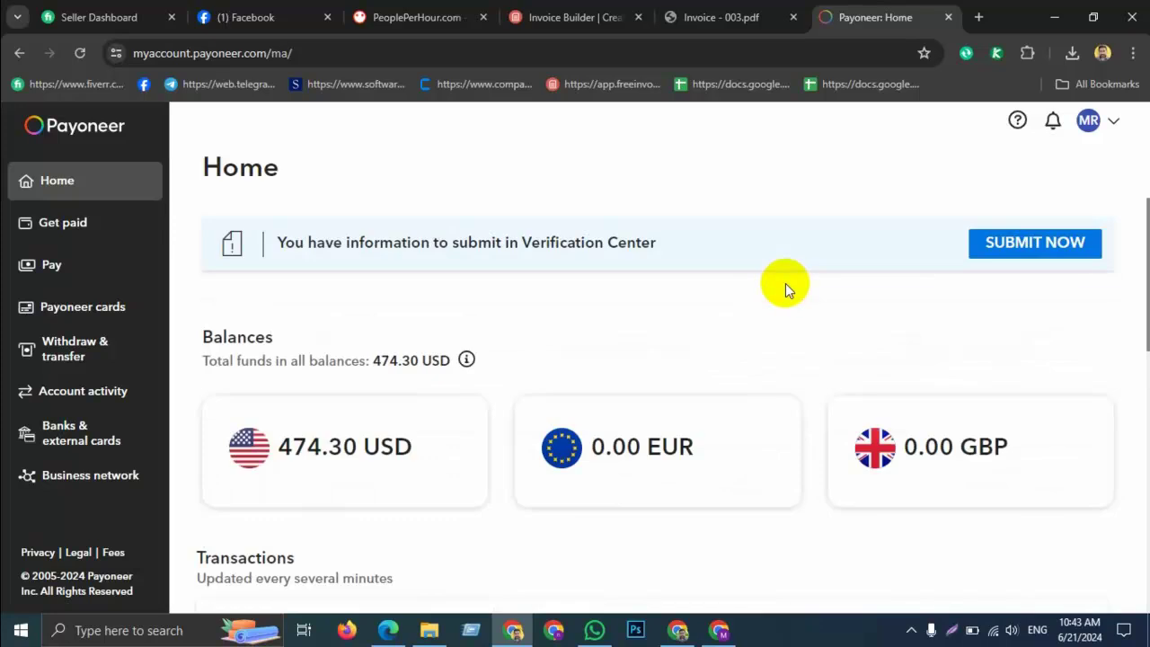
# Step: Go to the Get paid section of the Payoneer account and open the list of sent payment requests
pyautogui.scroll(-3, 786, 283)
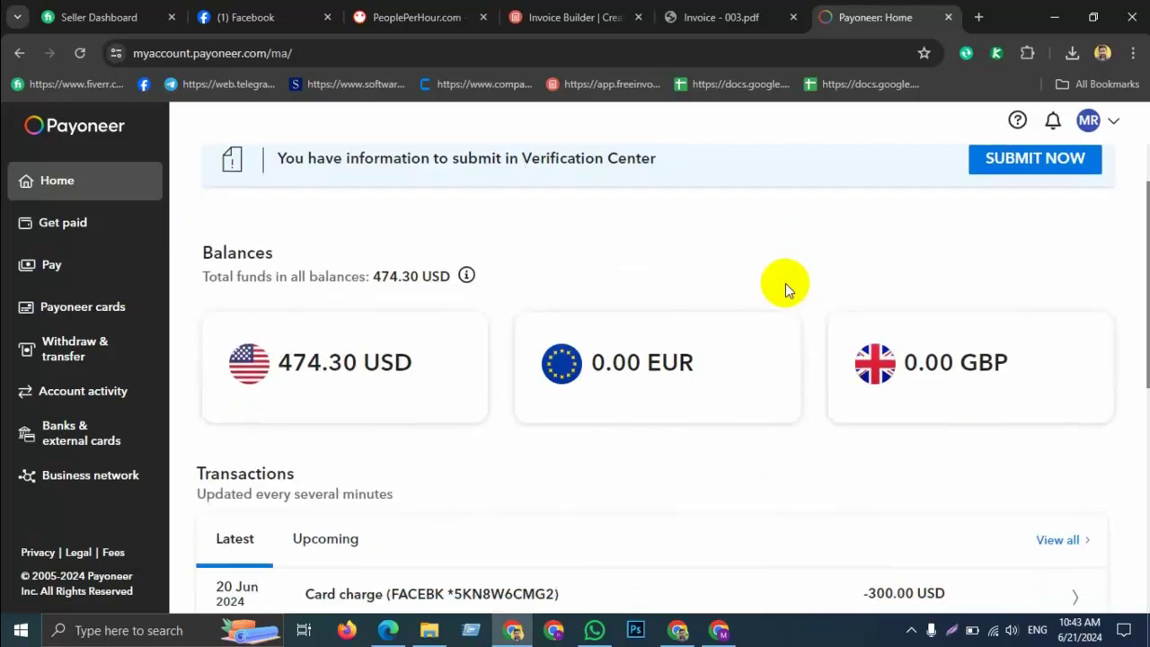
pyautogui.scroll(1, 784, 281)
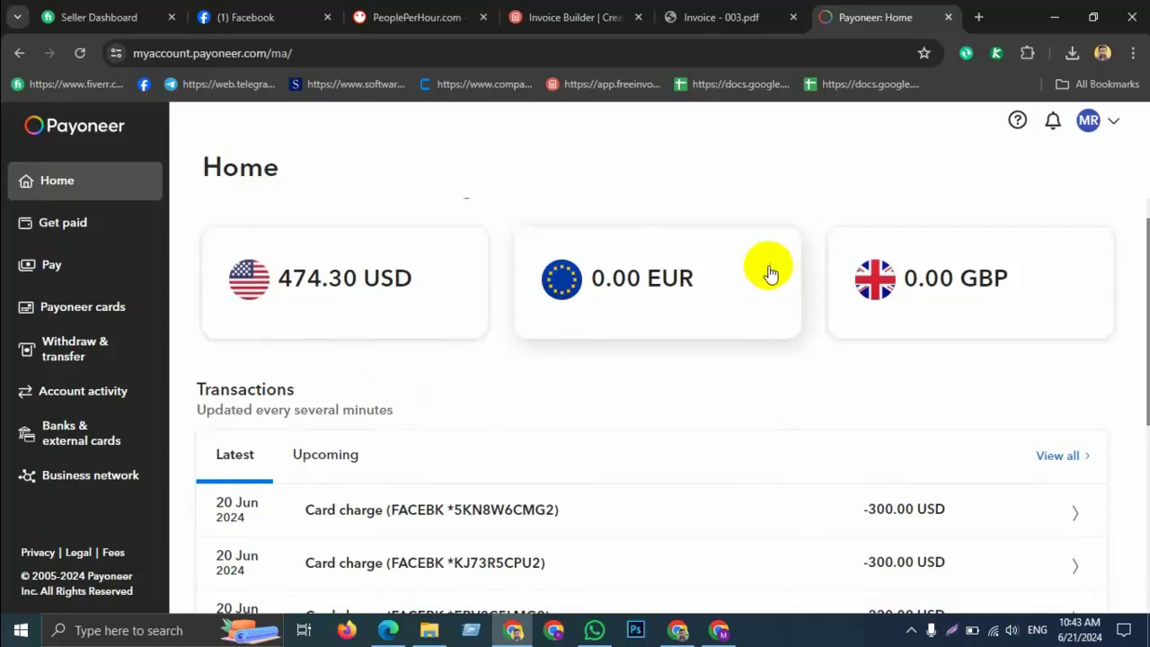
pyautogui.click(57, 239)
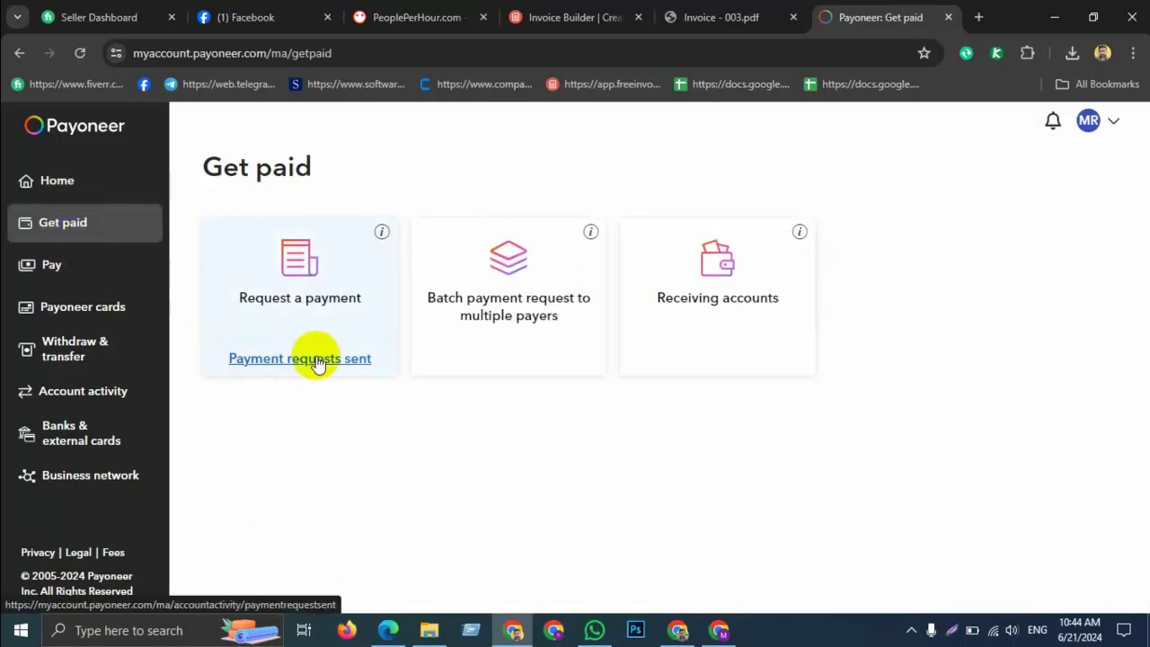
pyautogui.click(316, 360)
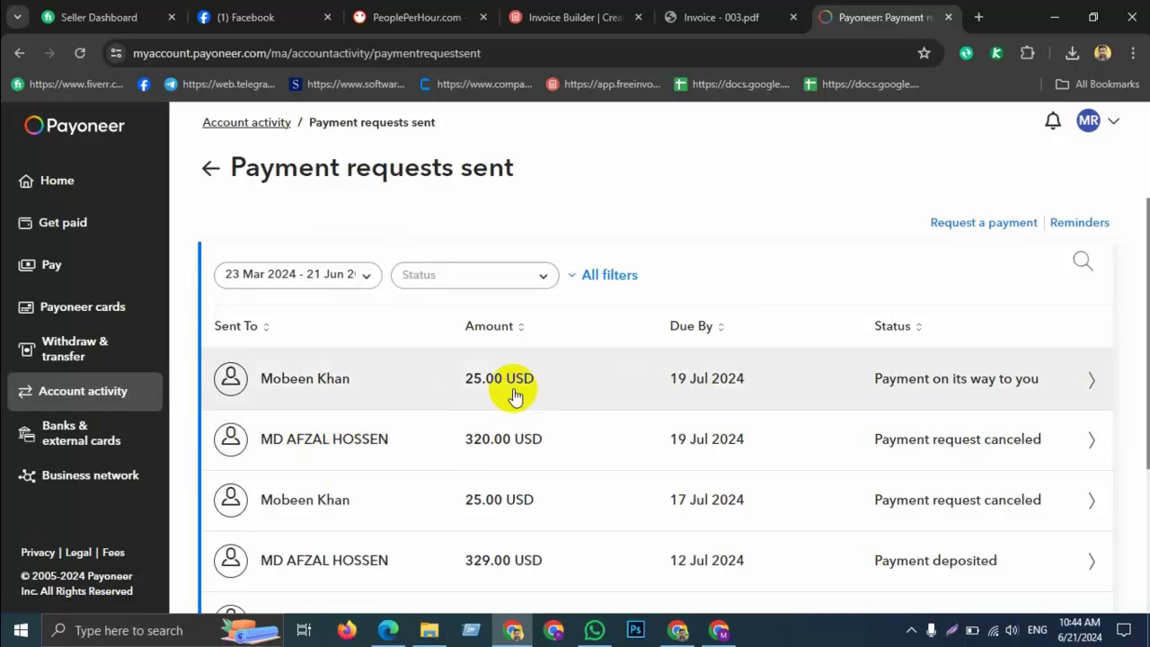
# Step: Examine the sent payment requests with their recipients, amounts, due dates and statuses
pyautogui.scroll(-1, 539, 454)
pyautogui.scroll(-1, 701, 441)
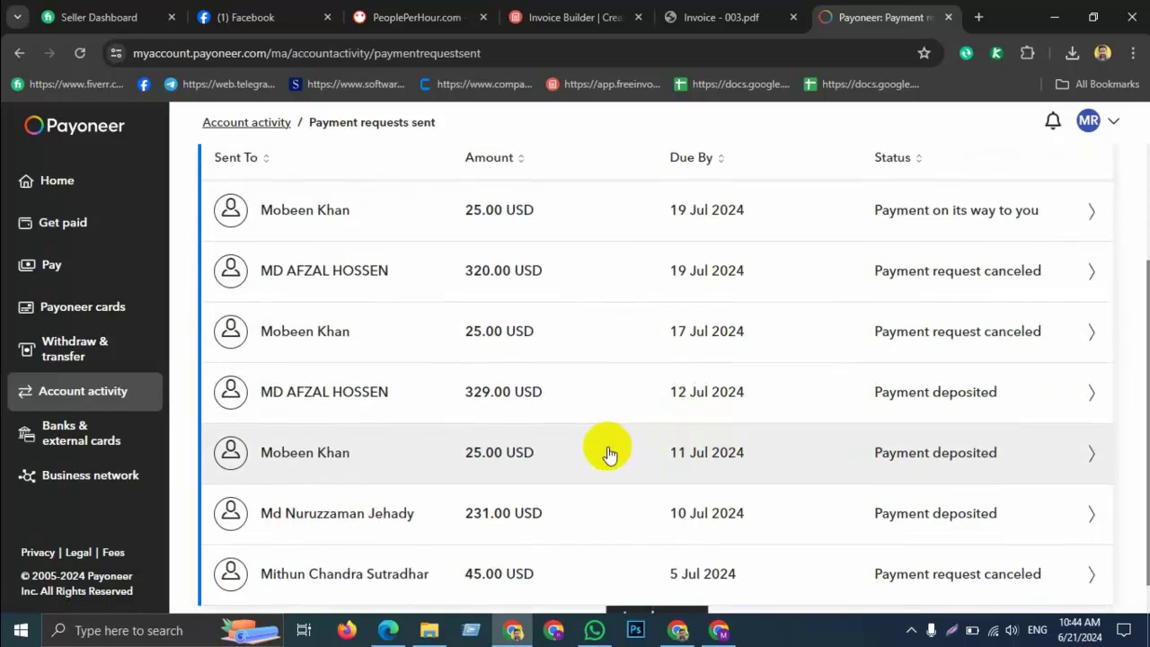
pyautogui.scroll(-1, 917, 467)
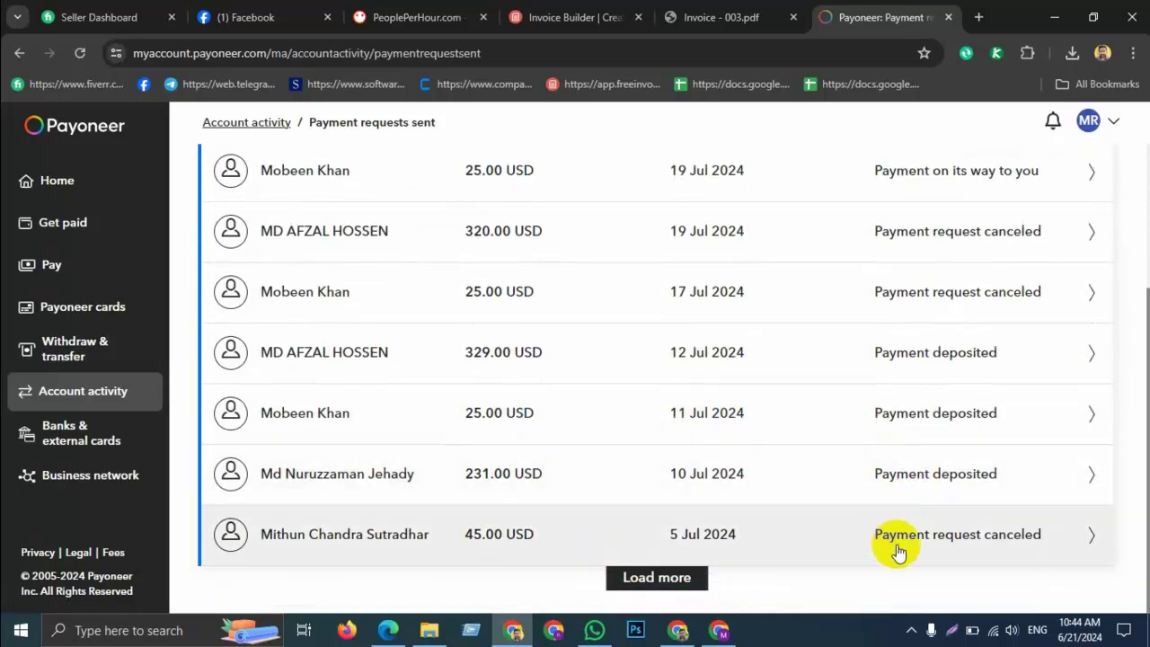
pyautogui.scroll(2, 962, 494)
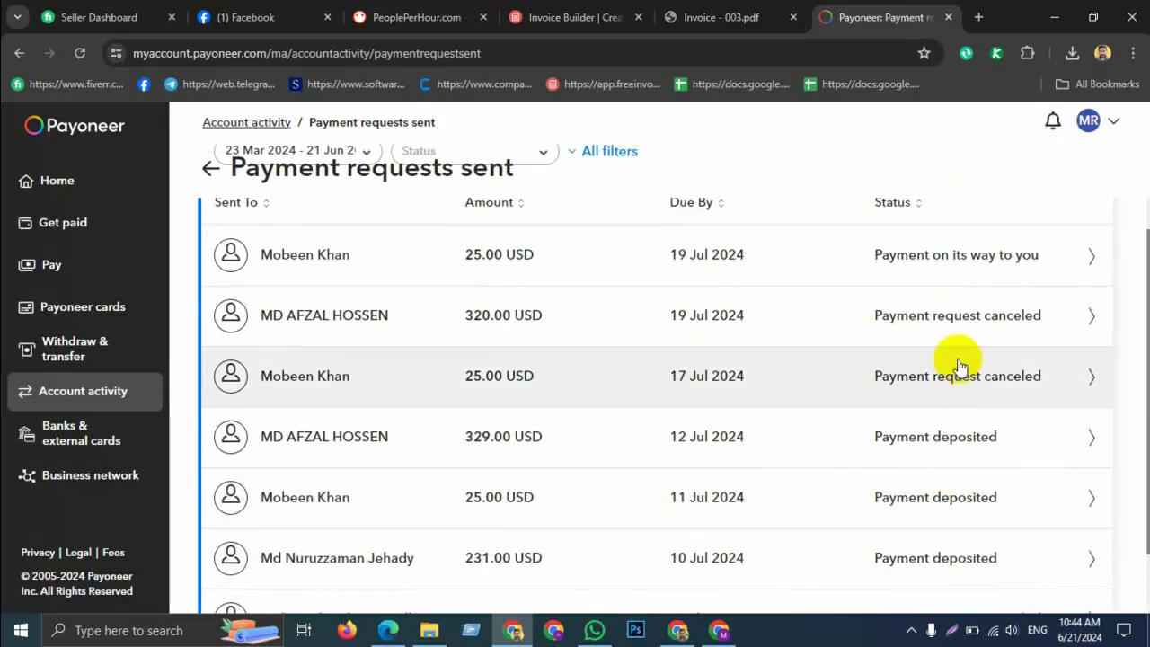
pyautogui.scroll(1, 925, 407)
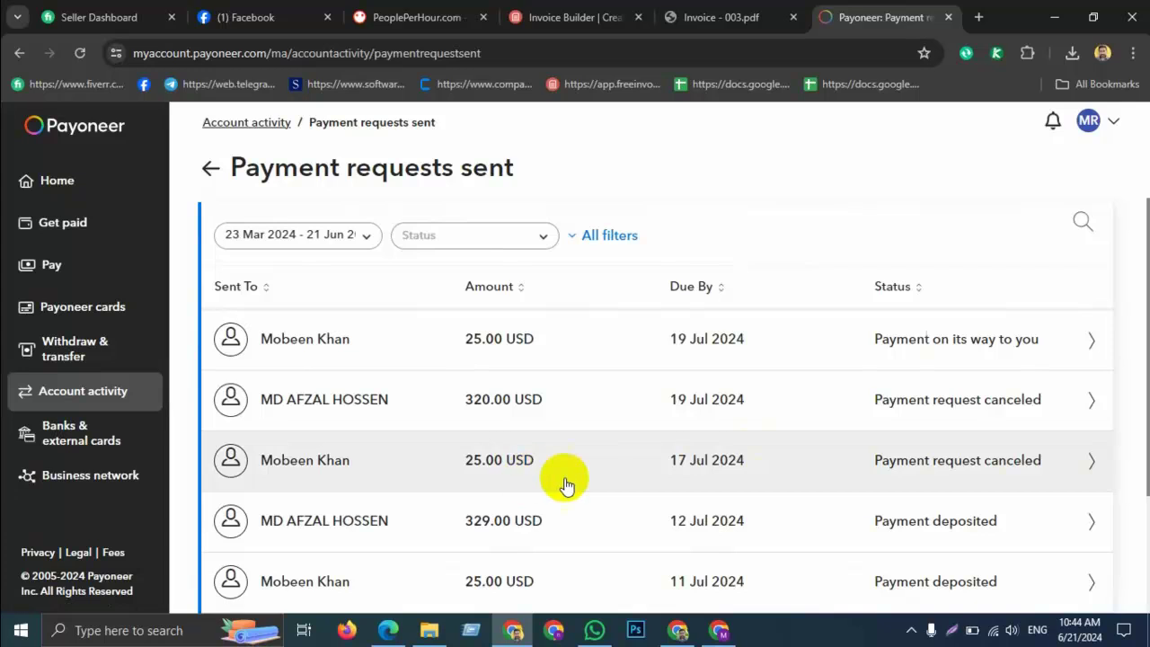
pyautogui.scroll(1, 796, 434)
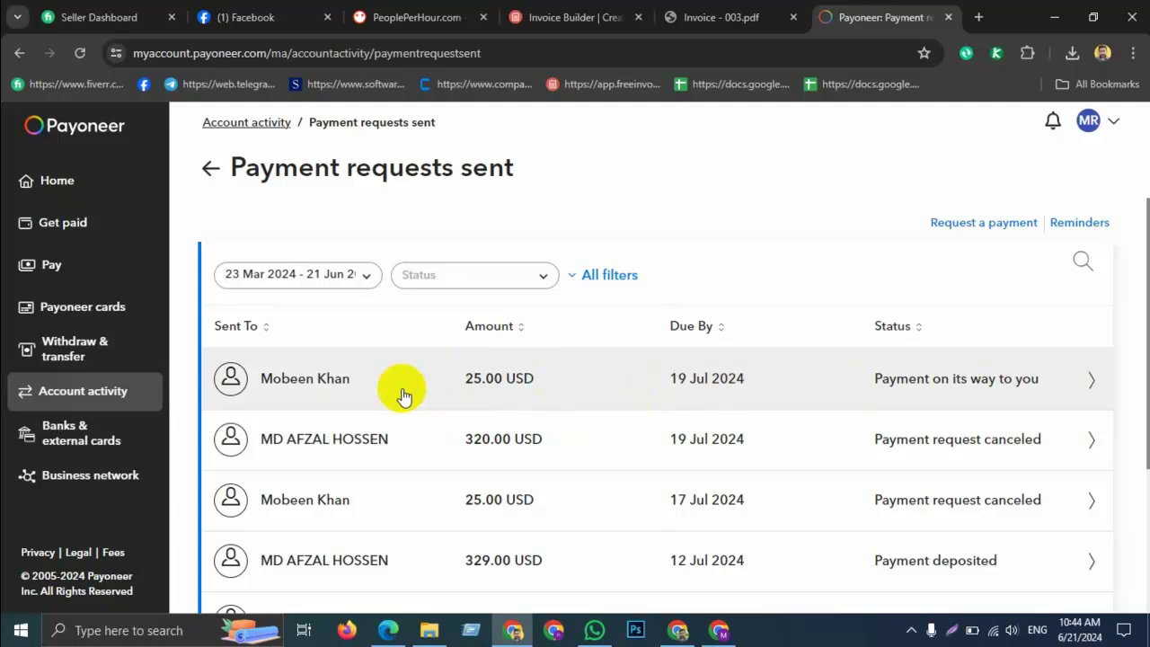
# Step: Try a payment request with an existing payer found by searching for "eff", and leave the form without sending it
pyautogui.click(966, 225)
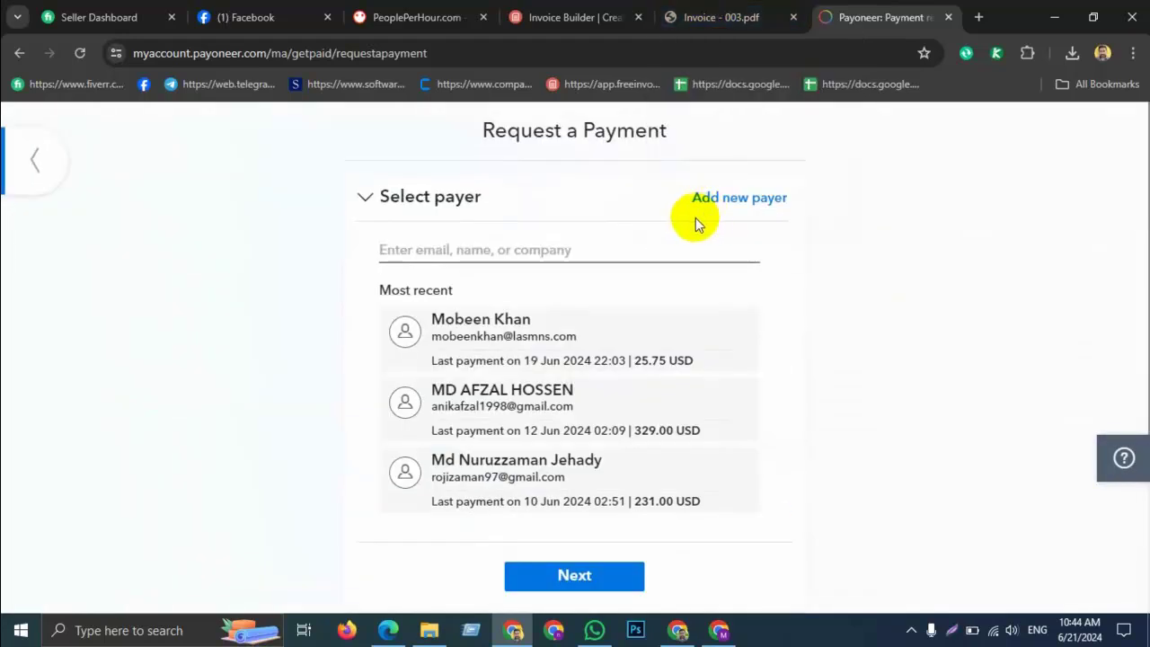
pyautogui.click(442, 249)
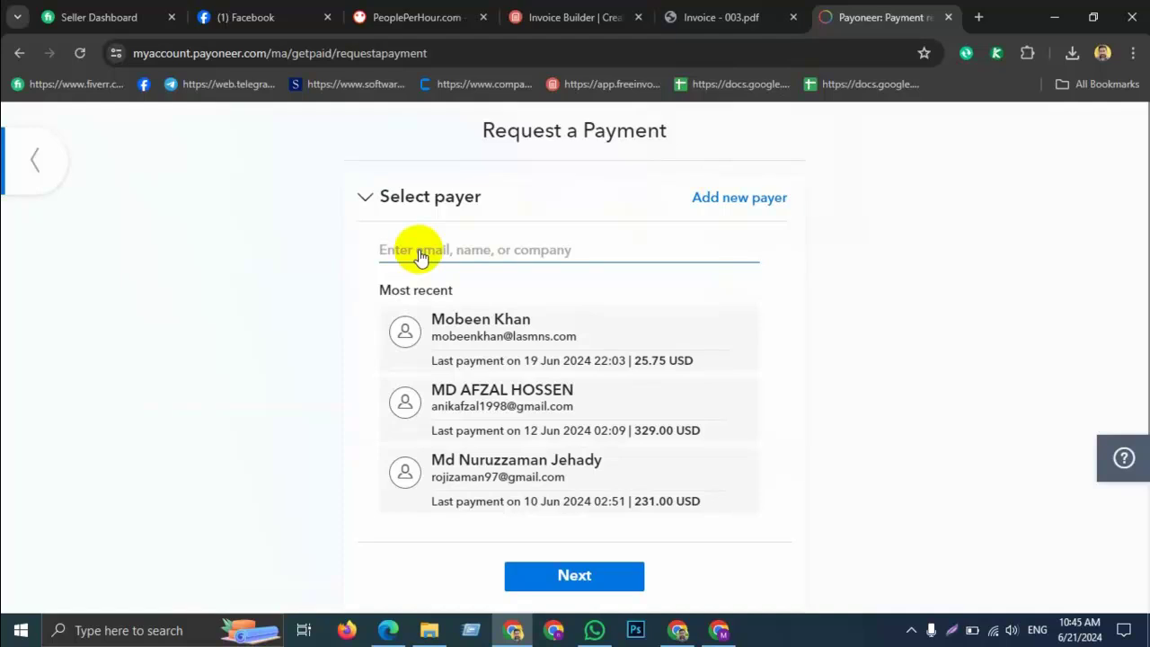
pyautogui.click(419, 251)
pyautogui.write('eff')
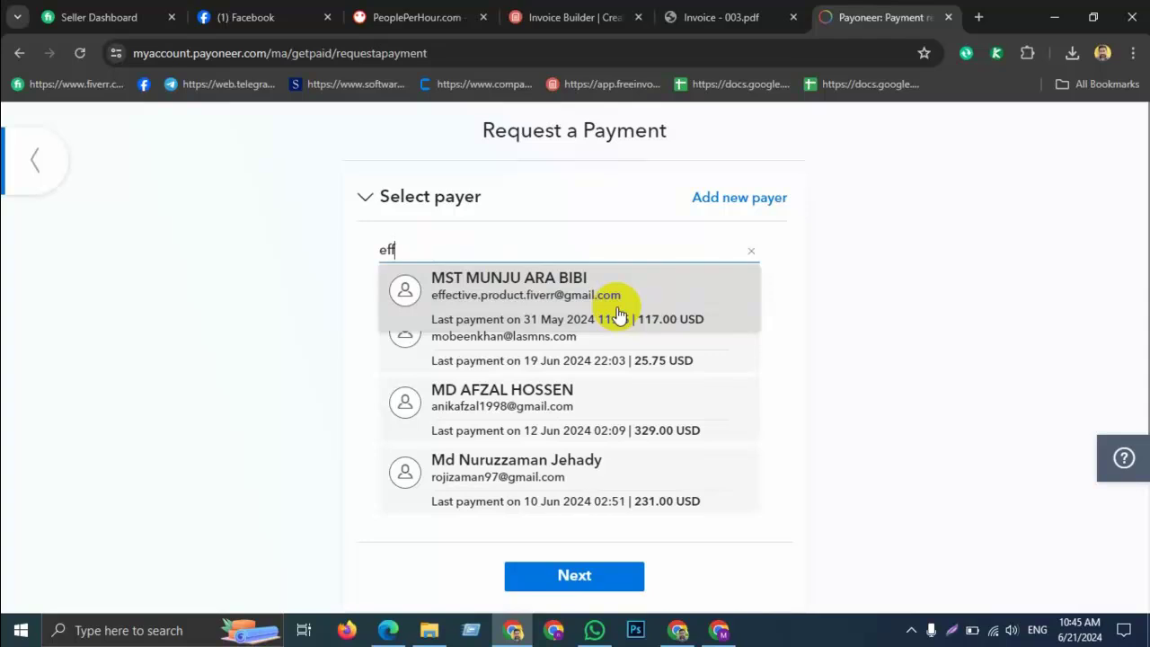
pyautogui.click(552, 307)
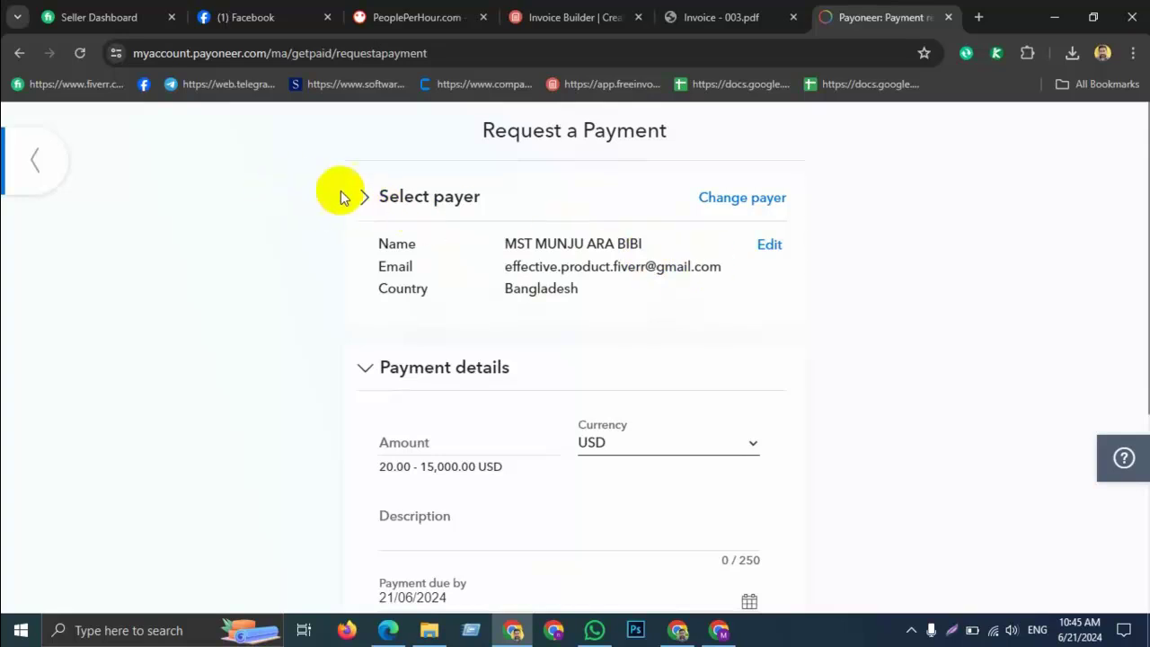
pyautogui.click(43, 167)
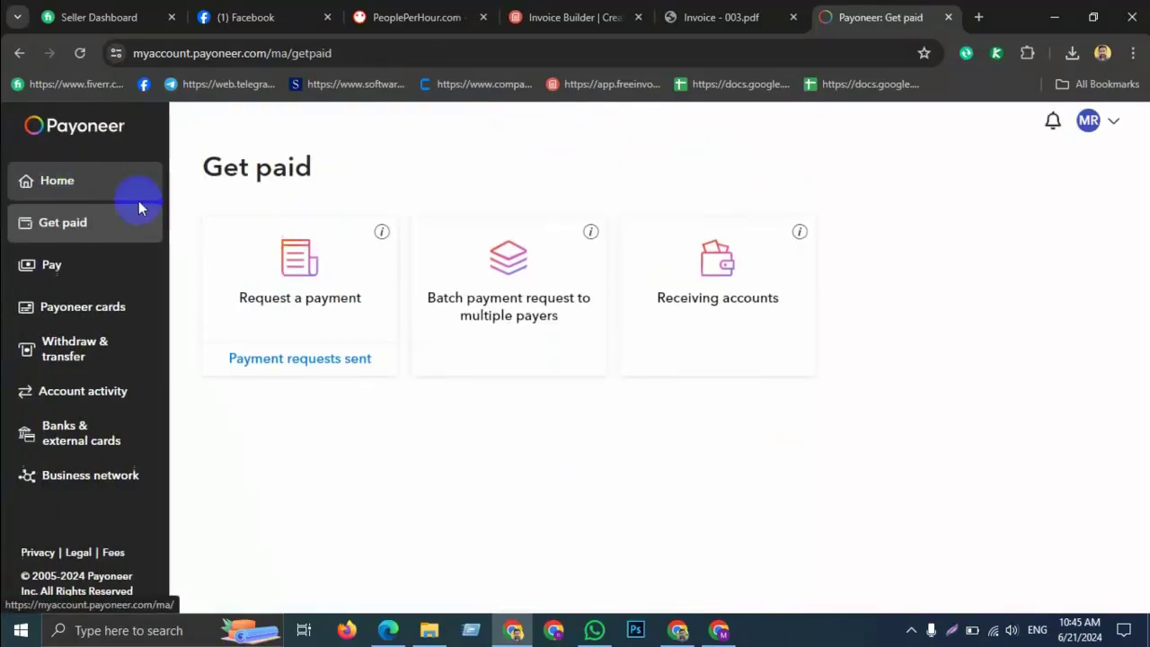
# Step: Examine the new payer form of a payment request for both the Company and Individual types, and leave it without entering details
pyautogui.click(324, 357)
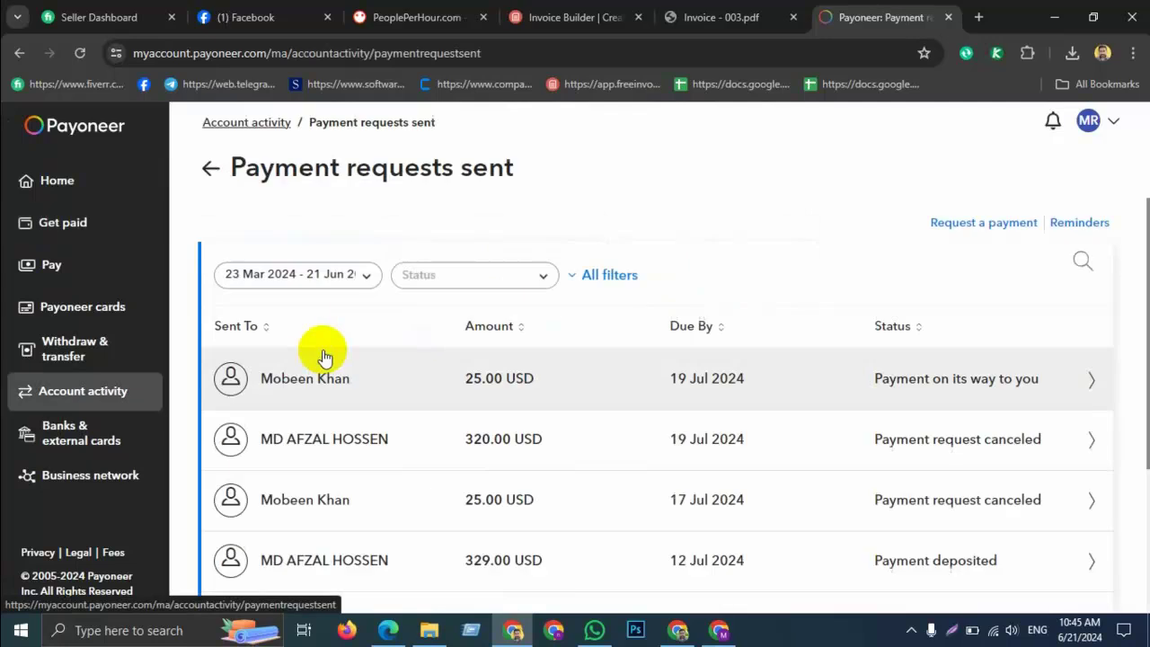
pyautogui.click(965, 220)
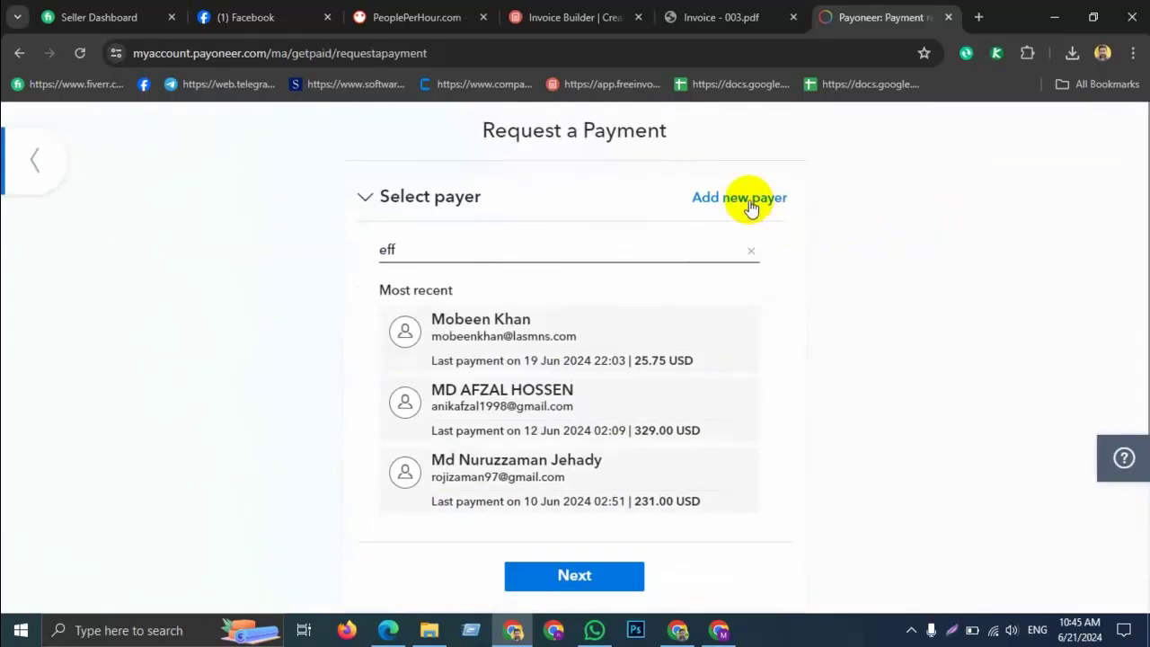
pyautogui.click(755, 209)
pyautogui.click(443, 264)
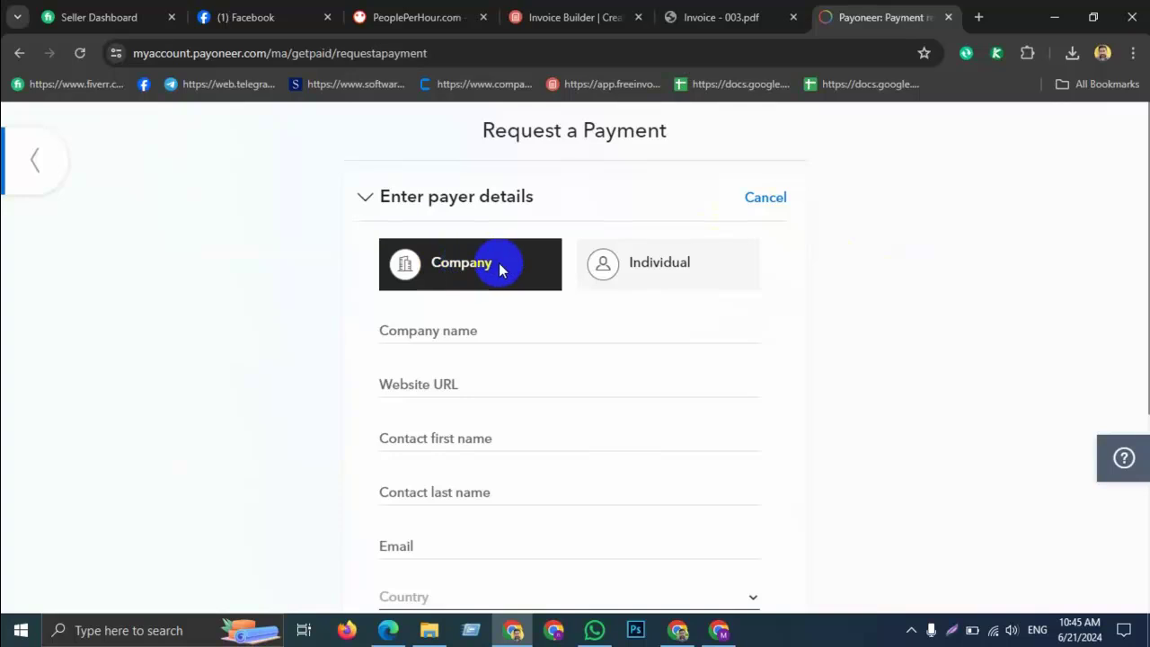
pyautogui.click(683, 272)
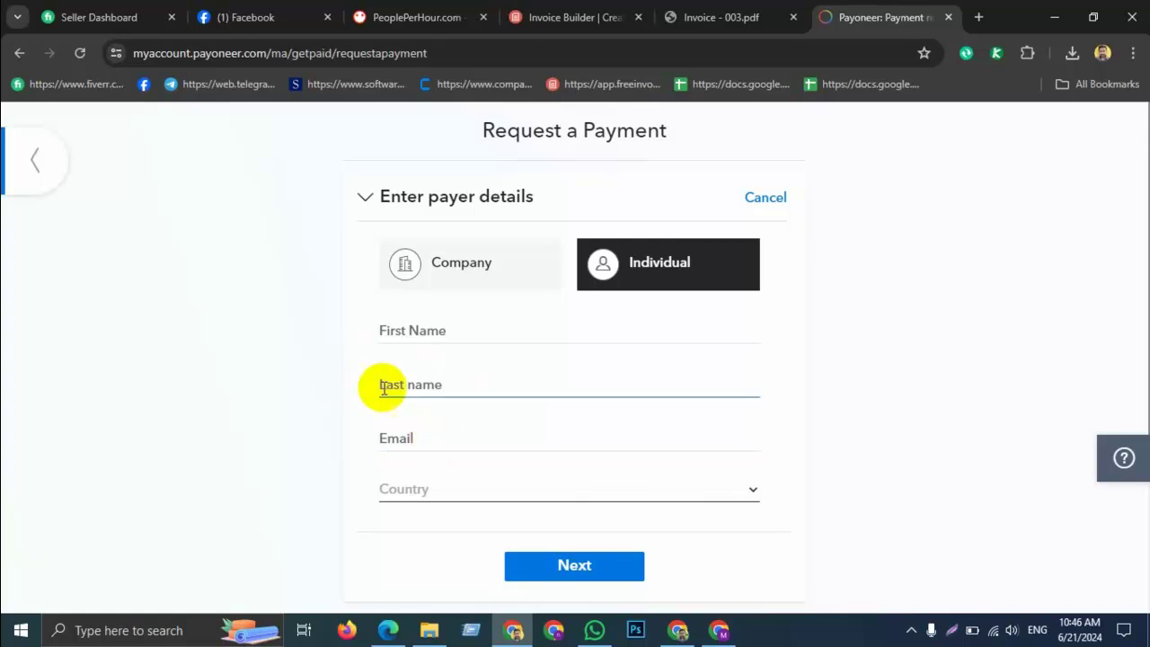
pyautogui.scroll(-2, 441, 462)
pyautogui.scroll(1, 566, 400)
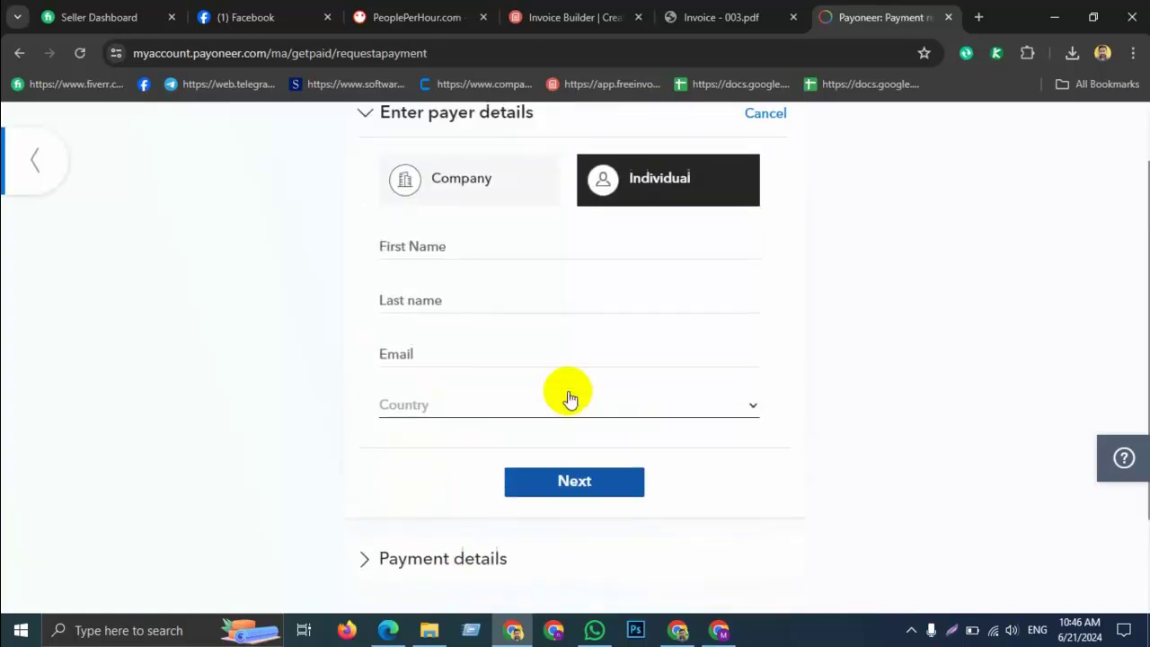
pyautogui.scroll(1, 504, 468)
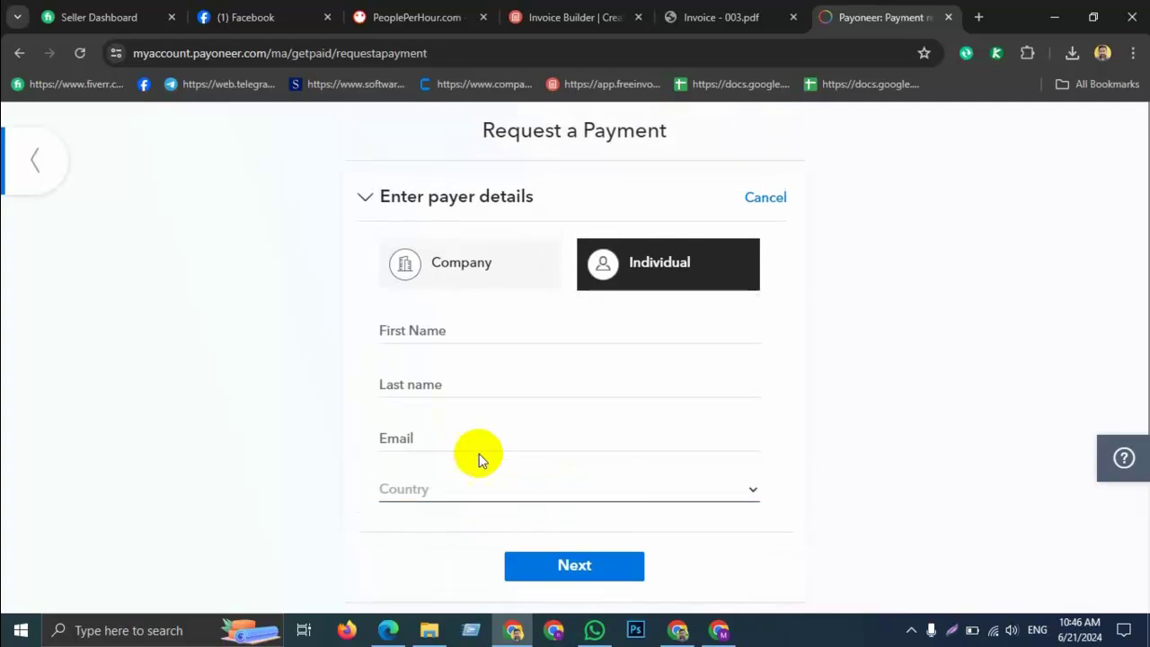
pyautogui.click(40, 171)
# Step: Start a new payment request from the sent requests list and select the existing payer by searching for "eff"
pyautogui.click(313, 372)
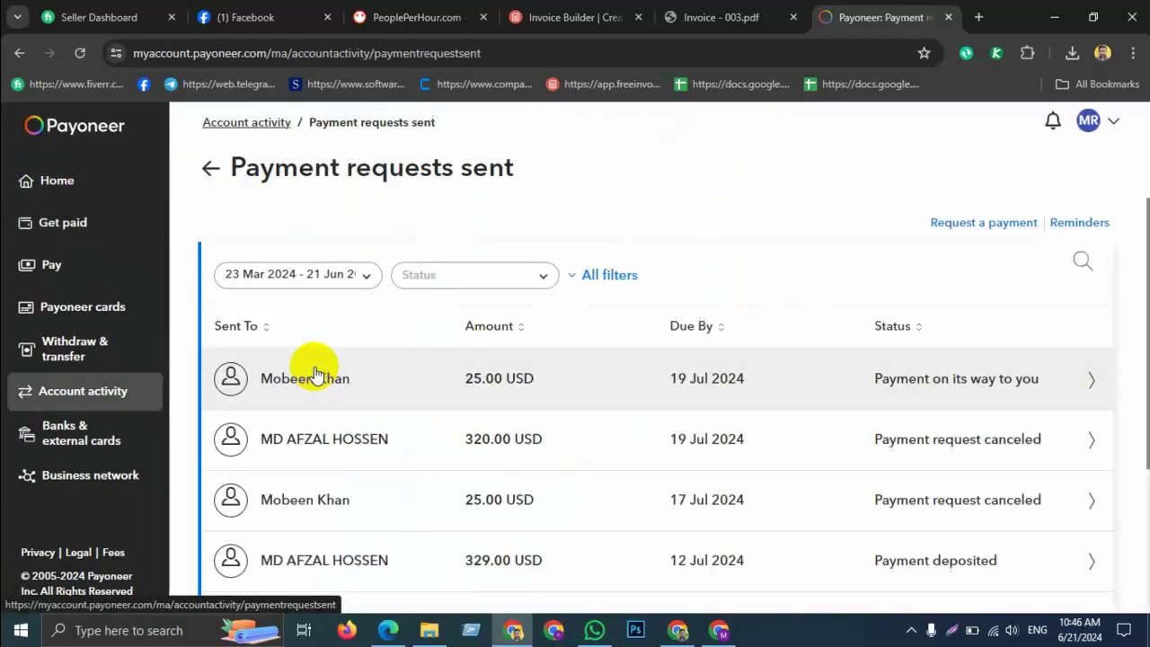
pyautogui.click(961, 223)
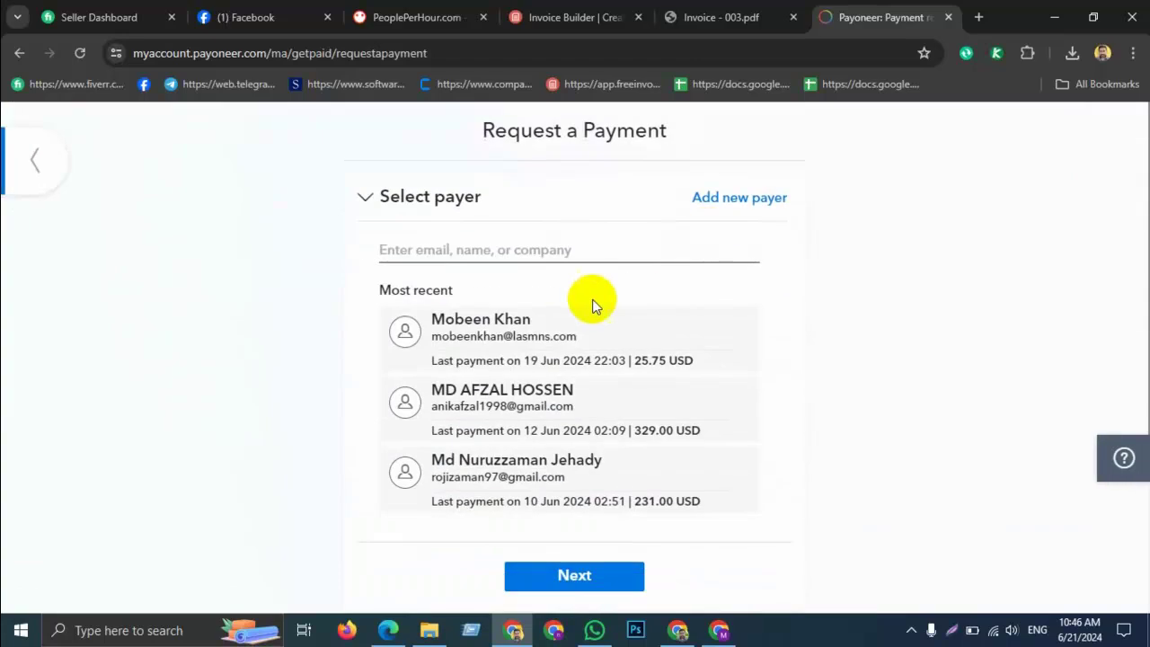
pyautogui.click(412, 248)
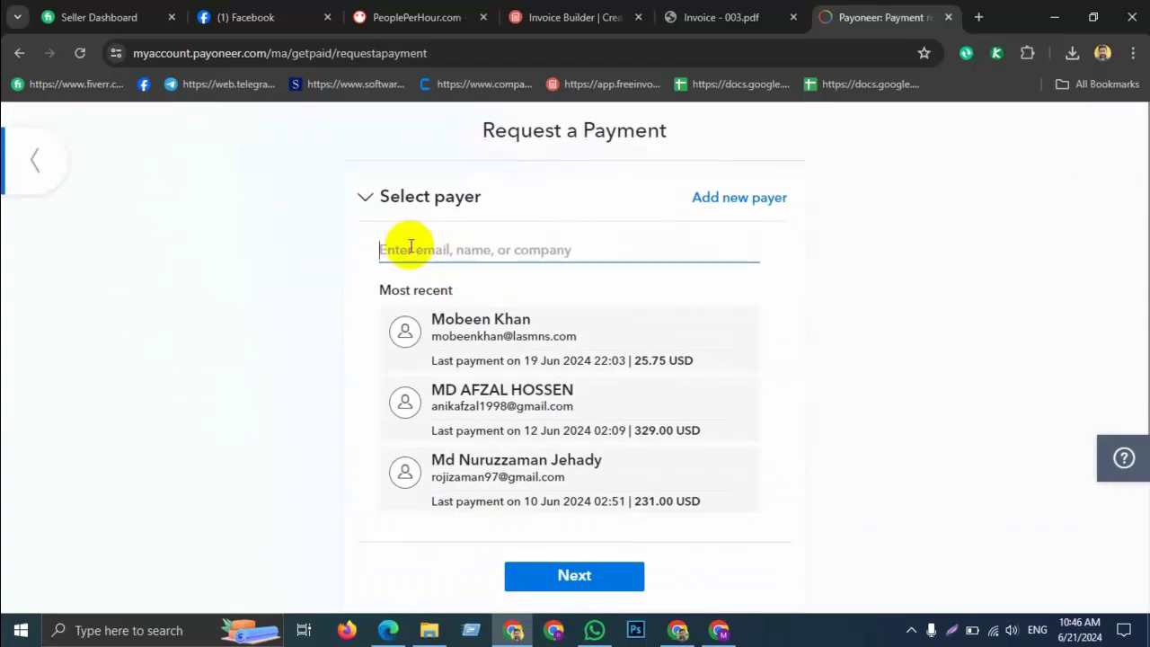
pyautogui.write('eff')
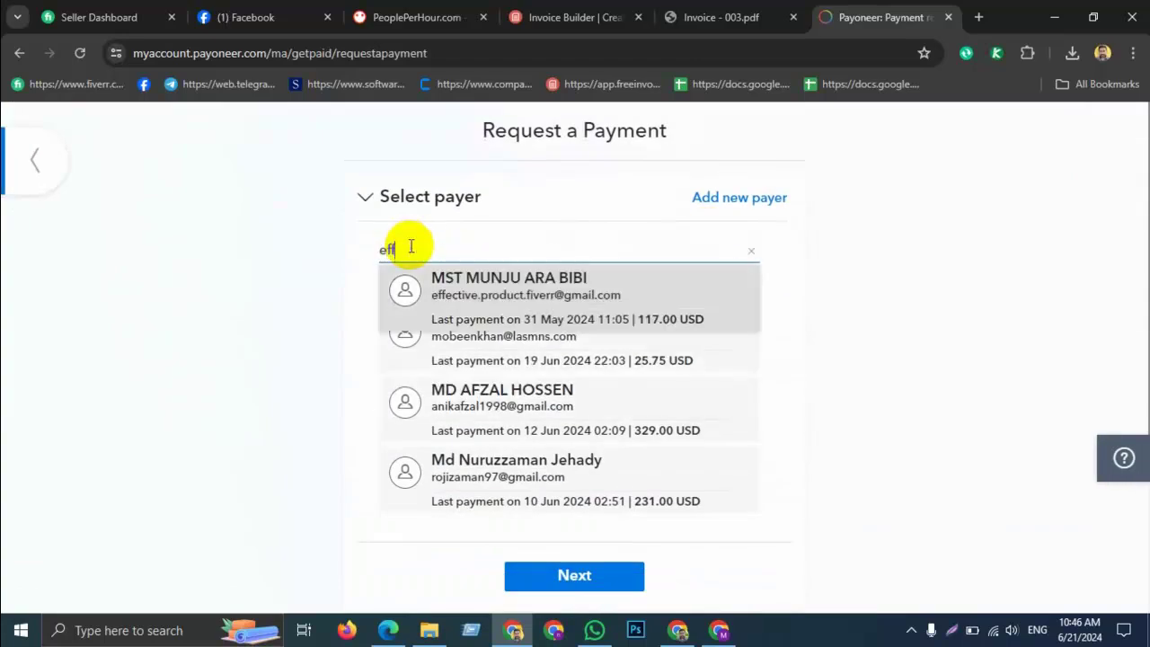
pyautogui.click(490, 277)
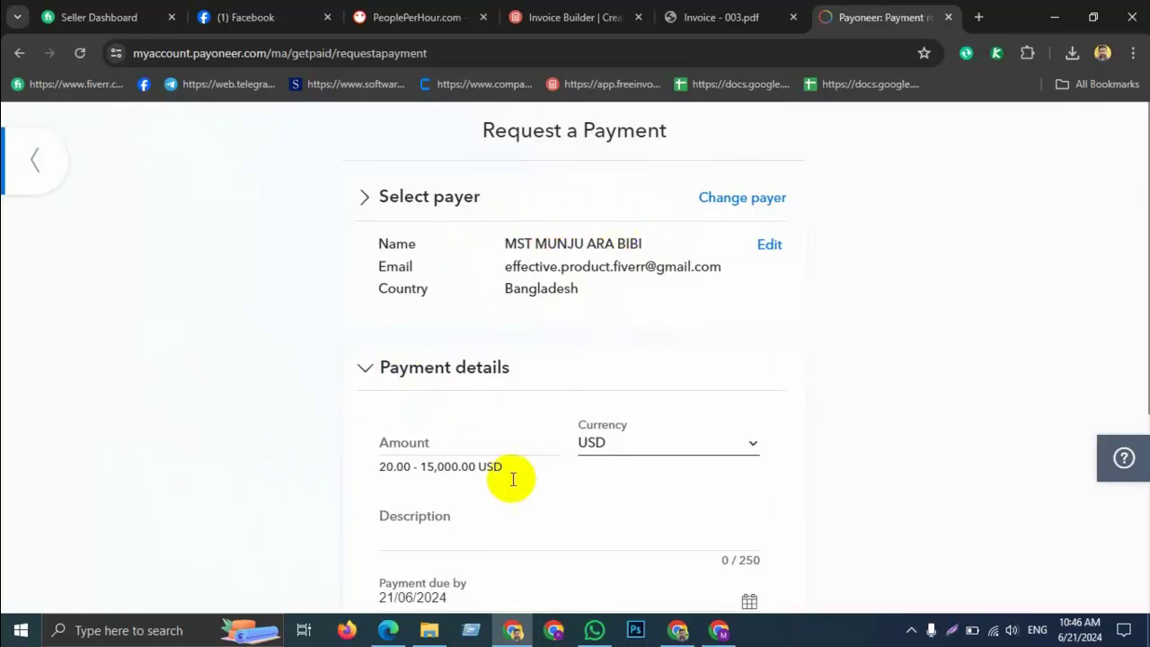
# Step: Set the amount to 101 and copy "I will listing 400 products in your store" from the Invoice Builder item into the request's description
pyautogui.scroll(-1, 581, 457)
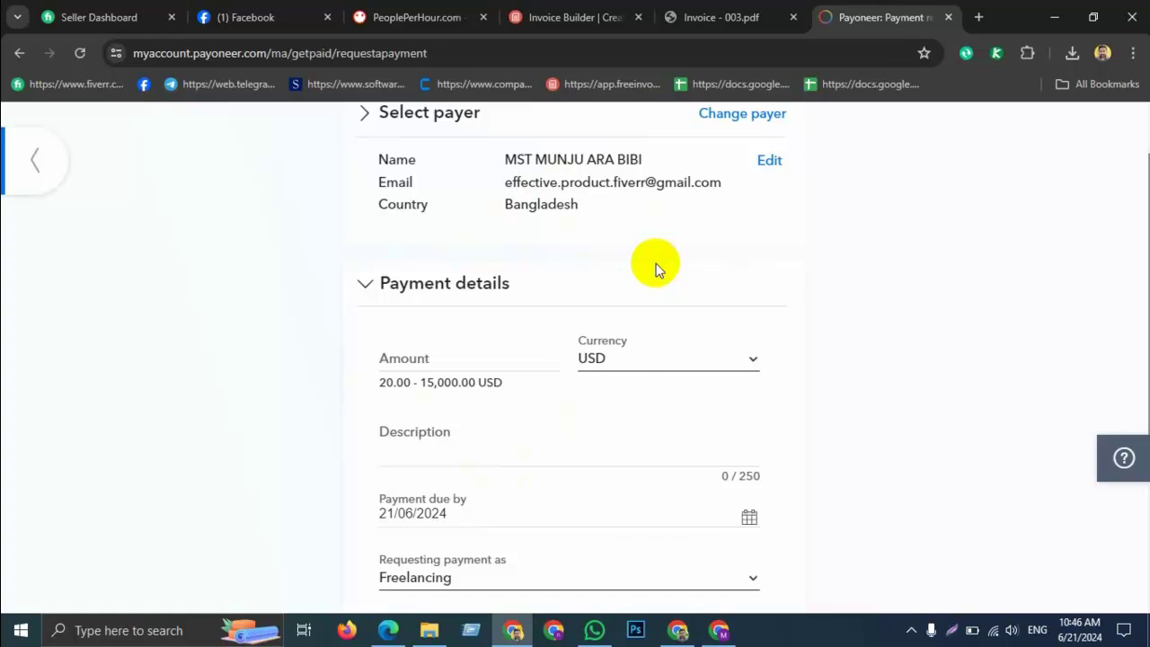
pyautogui.click(404, 370)
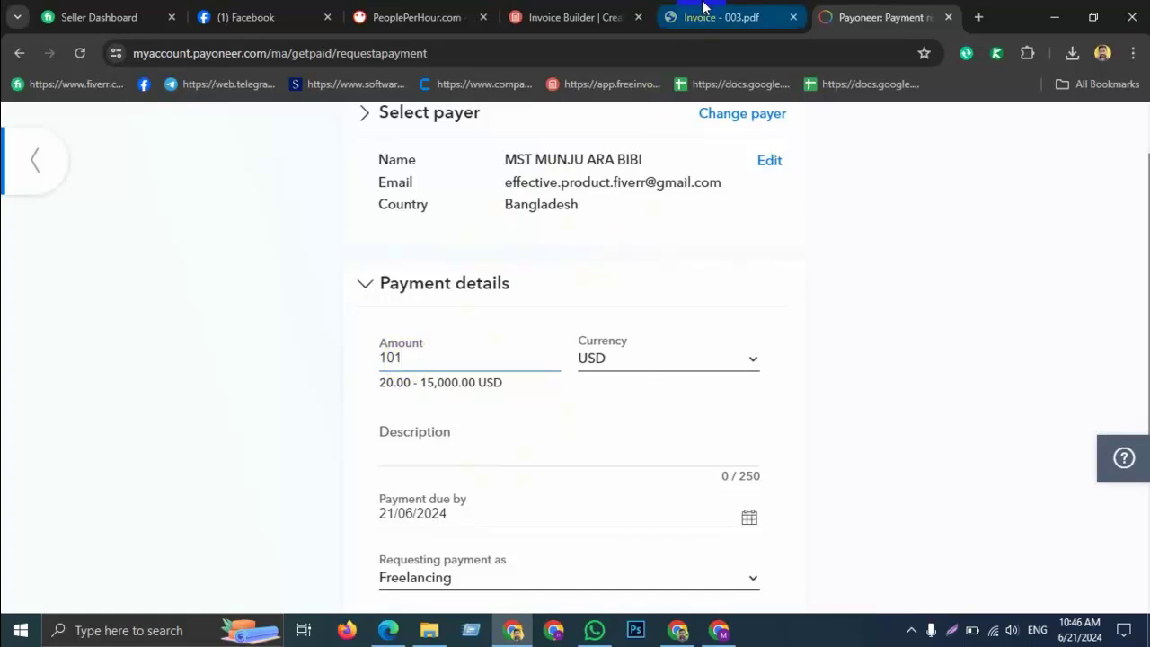
pyautogui.click(565, 10)
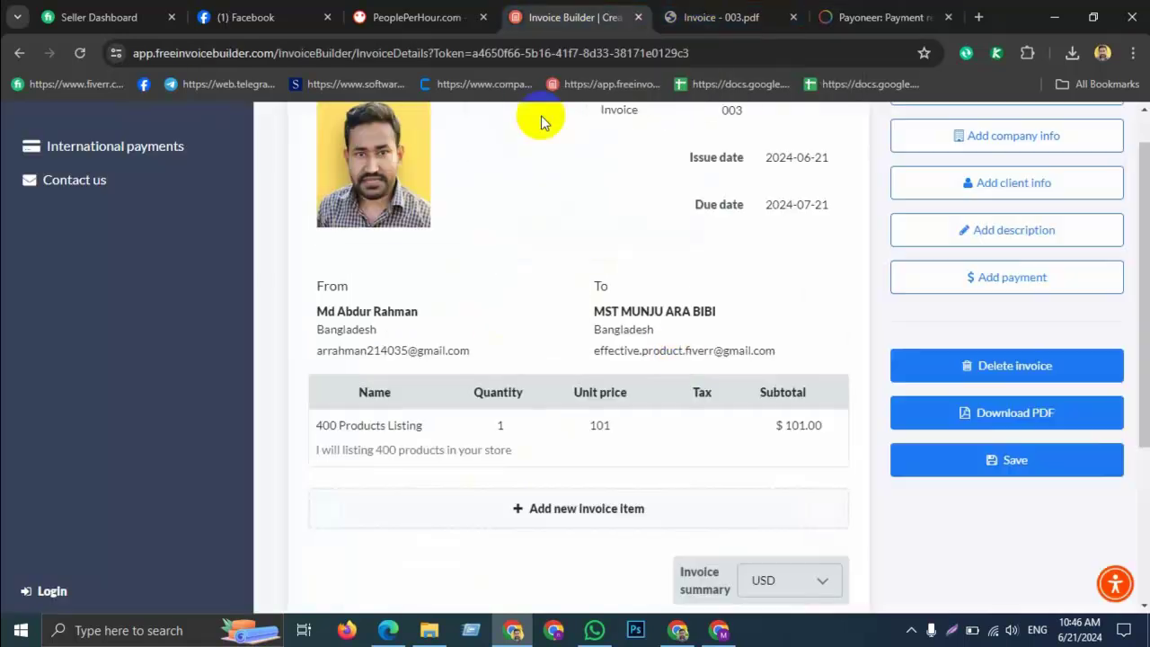
pyautogui.moveTo(517, 450); pyautogui.dragTo(321, 450)
pyautogui.hotkey('ctrl', 'c')
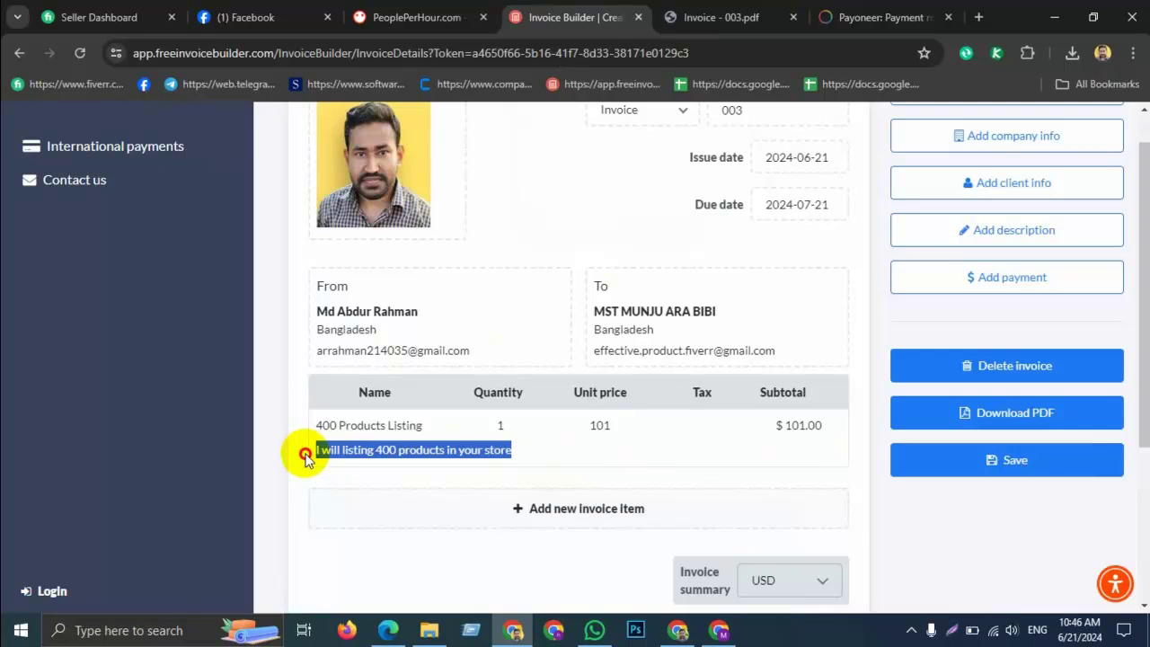
pyautogui.click(872, 13)
pyautogui.click(431, 434)
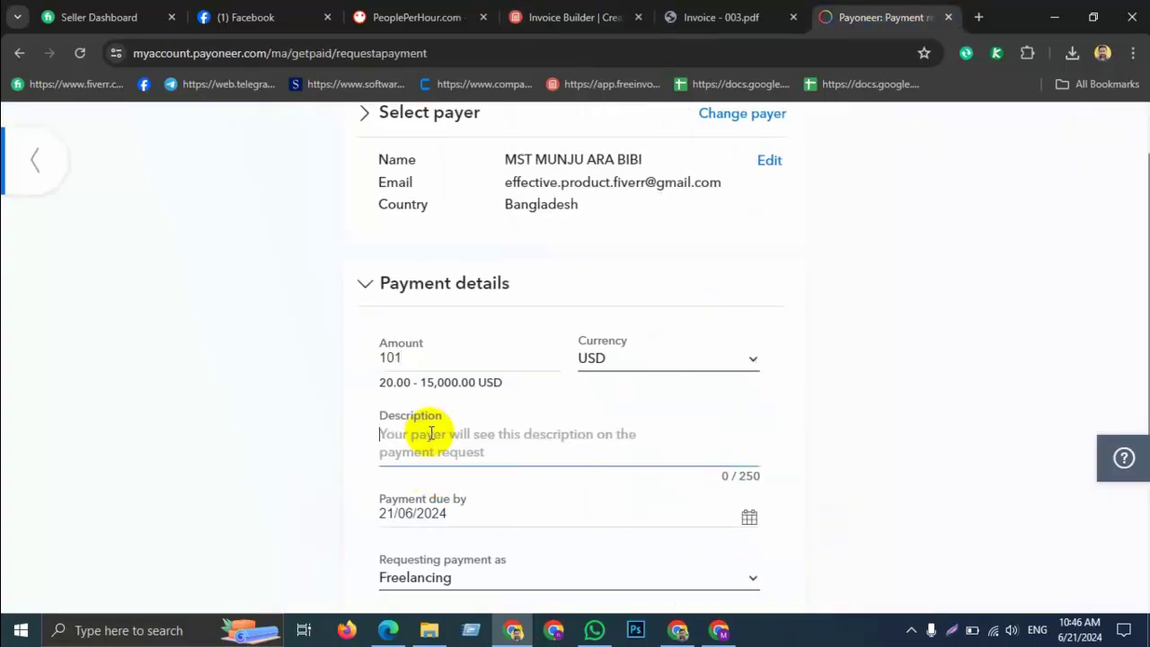
pyautogui.hotkey('ctrl', 'v')
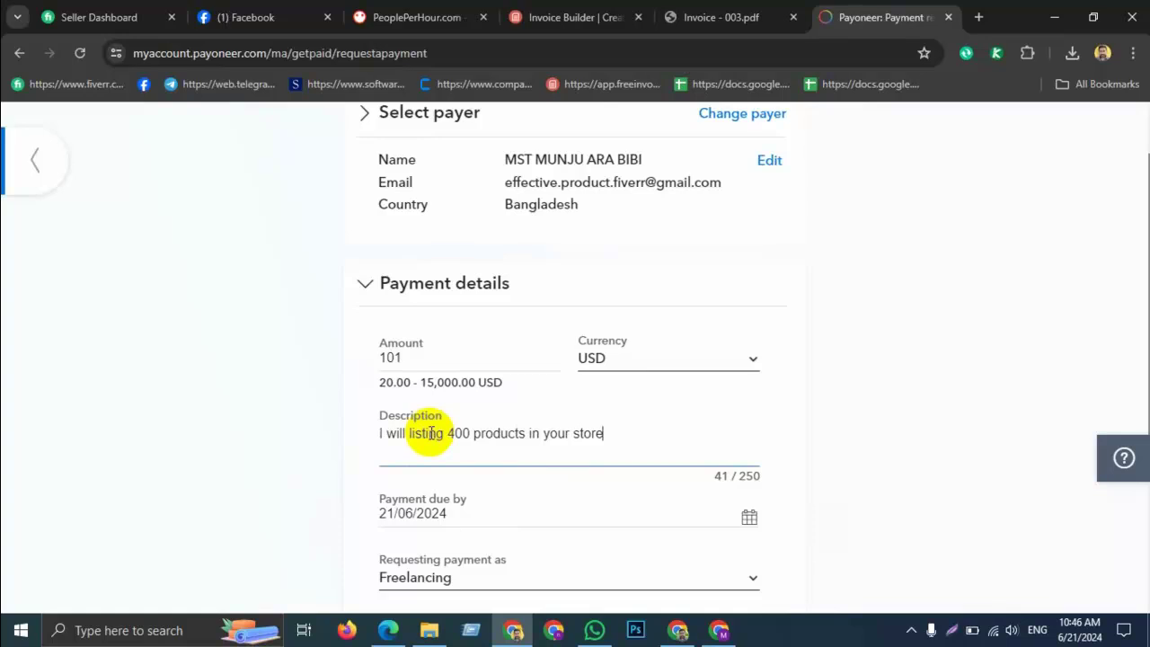
# Step: Set the payment request's due date to 21/07/2024, matching the due date on the Invoice Builder invoice
pyautogui.scroll(-1, 432, 434)
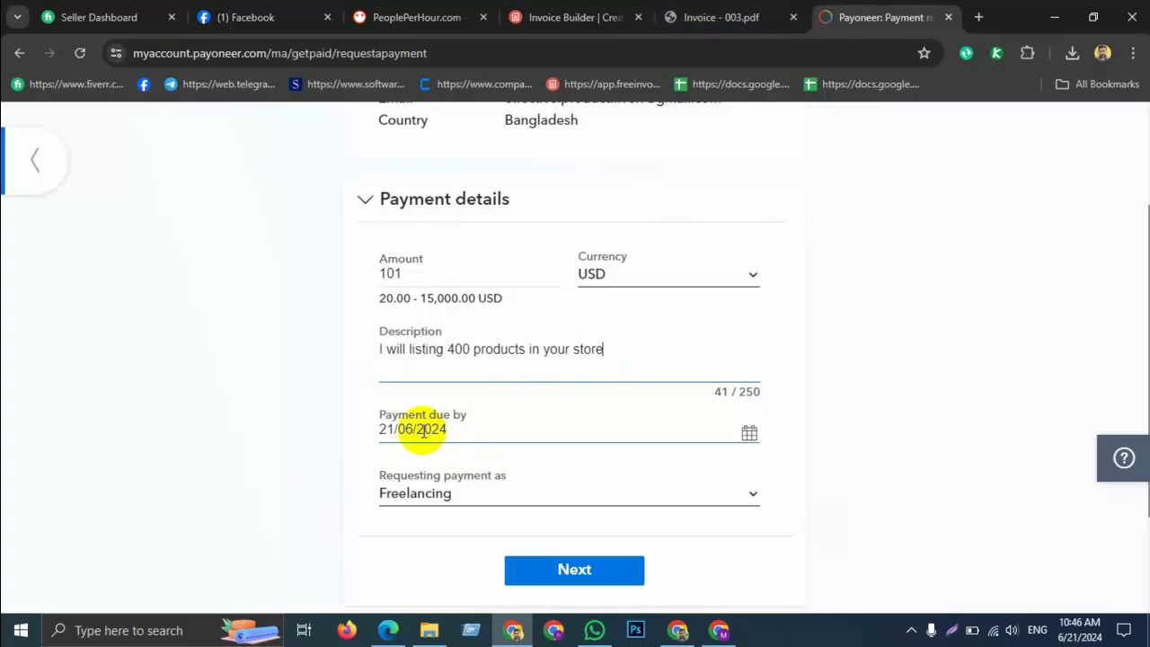
pyautogui.click(566, 18)
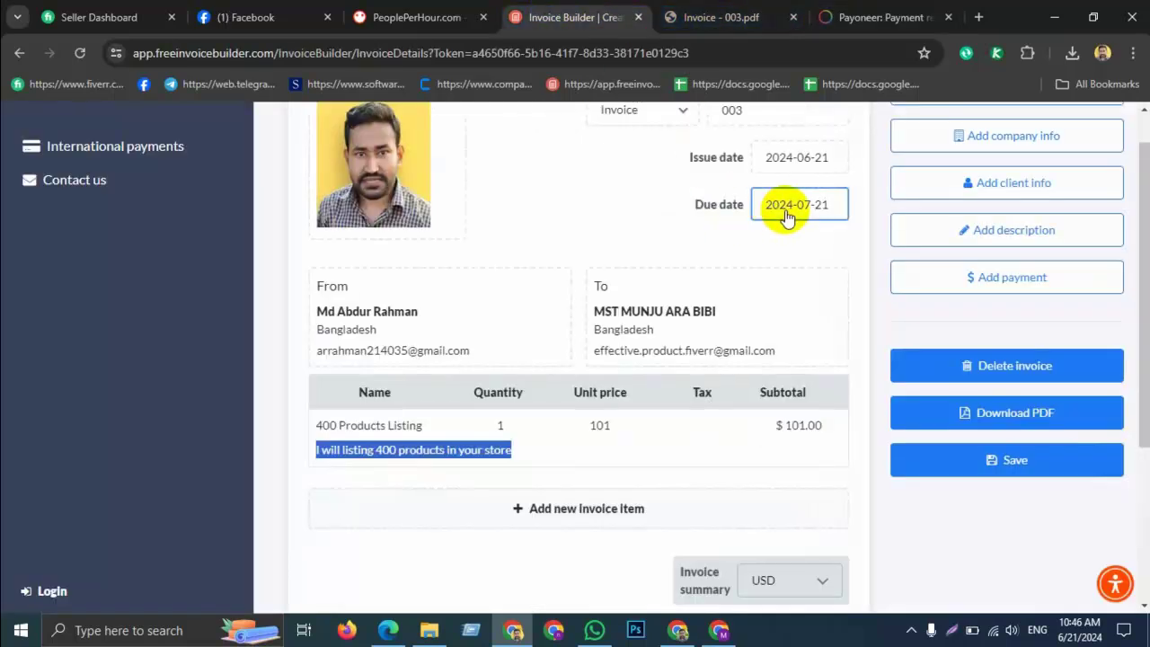
pyautogui.click(849, 9)
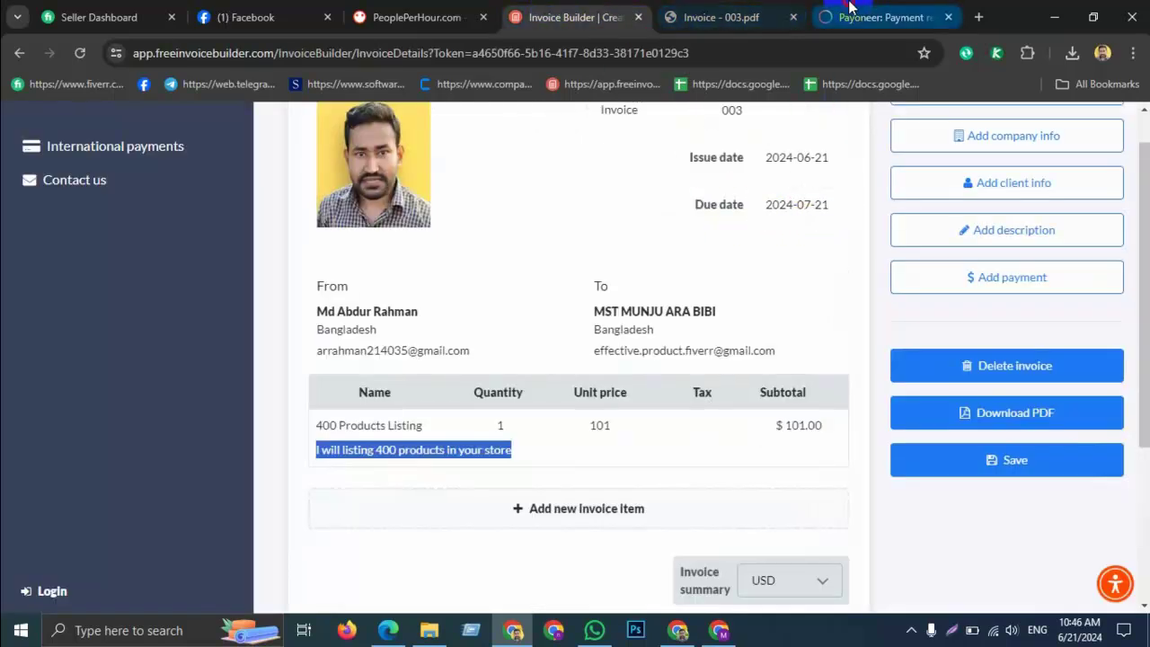
pyautogui.click(750, 432)
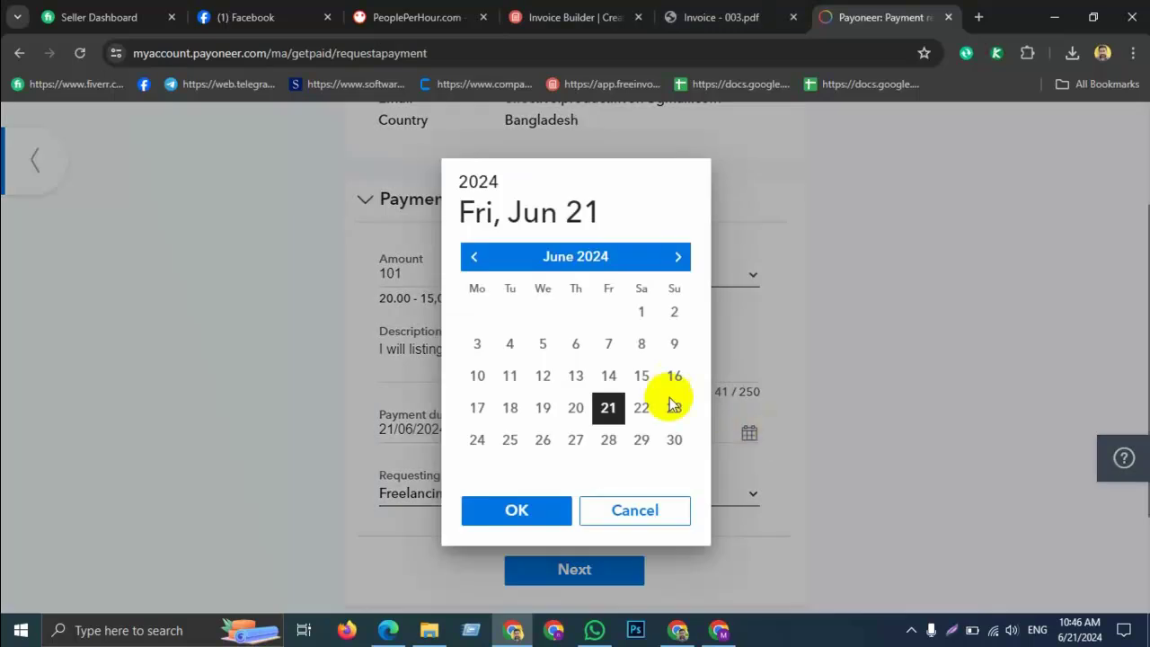
pyautogui.click(677, 257)
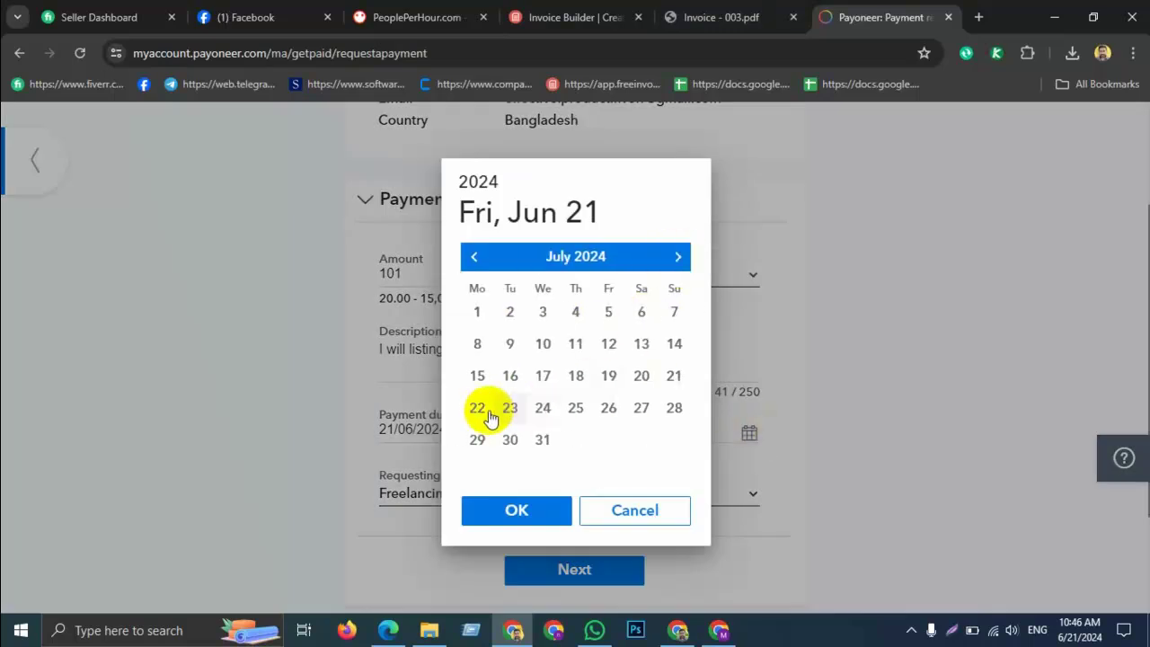
pyautogui.click(674, 377)
pyautogui.click(508, 510)
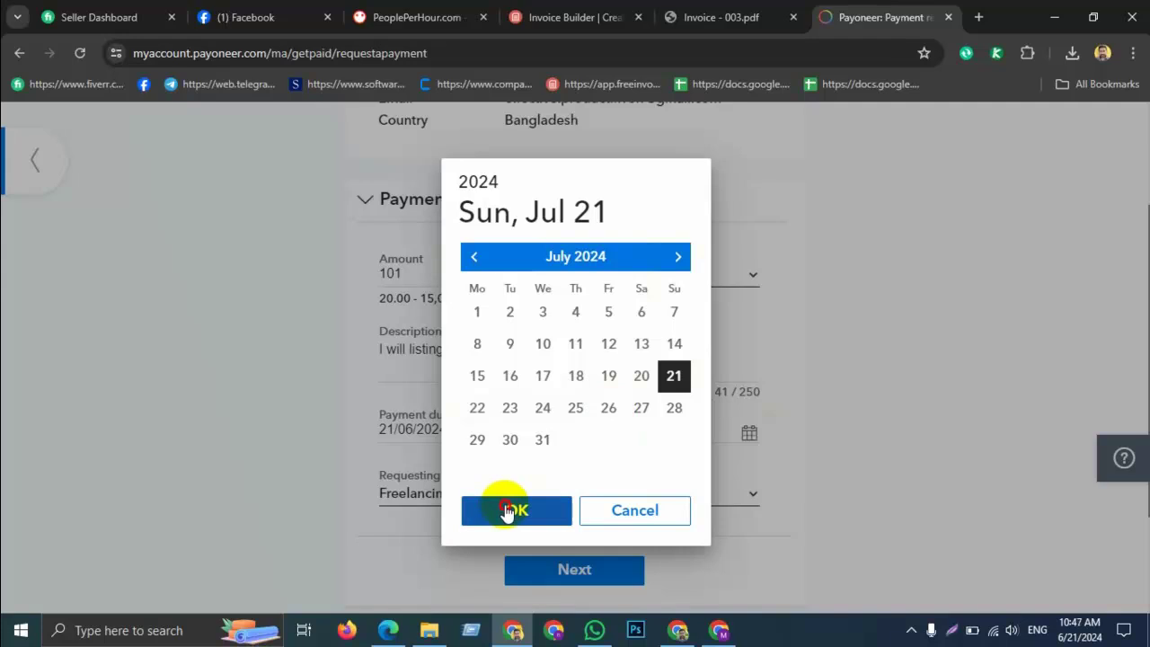
pyautogui.click(386, 430)
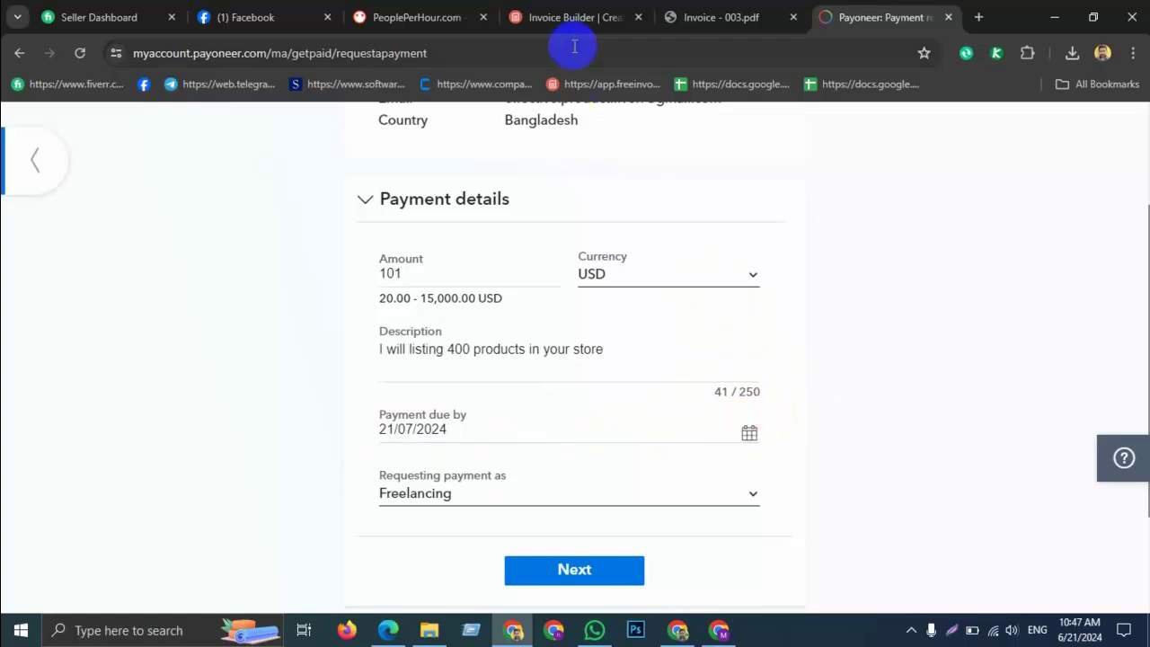
# Step: Request the payment under the freelancer's own full name instead of Freelancing, and continue to the document attachments
pyautogui.click(868, 12)
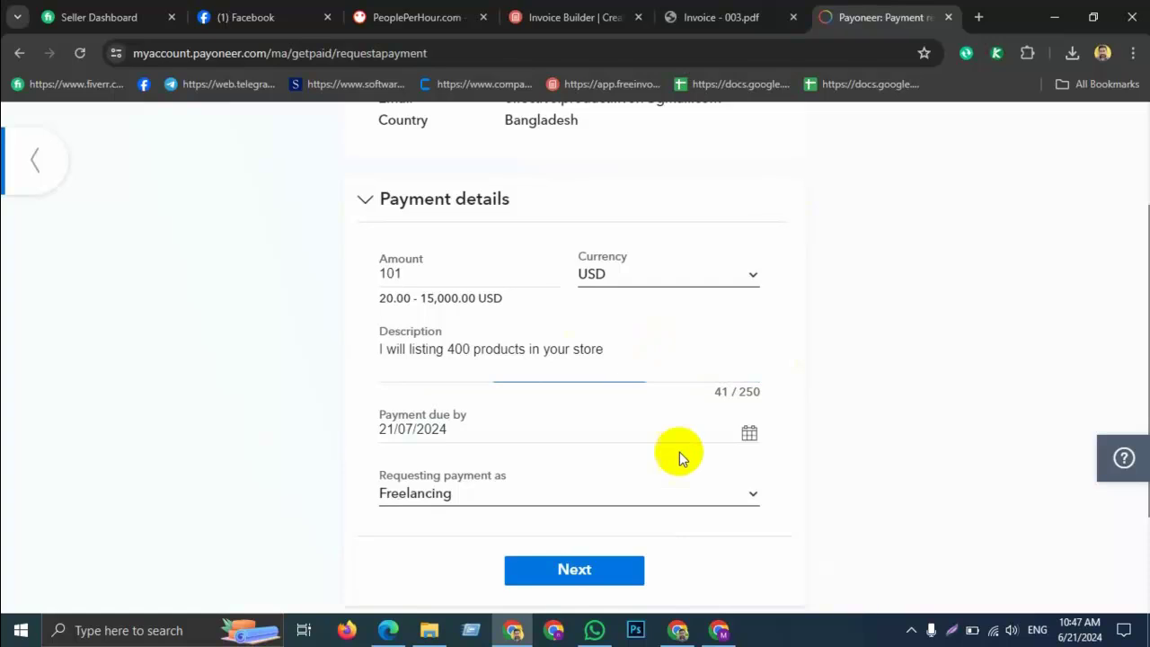
pyautogui.click(742, 506)
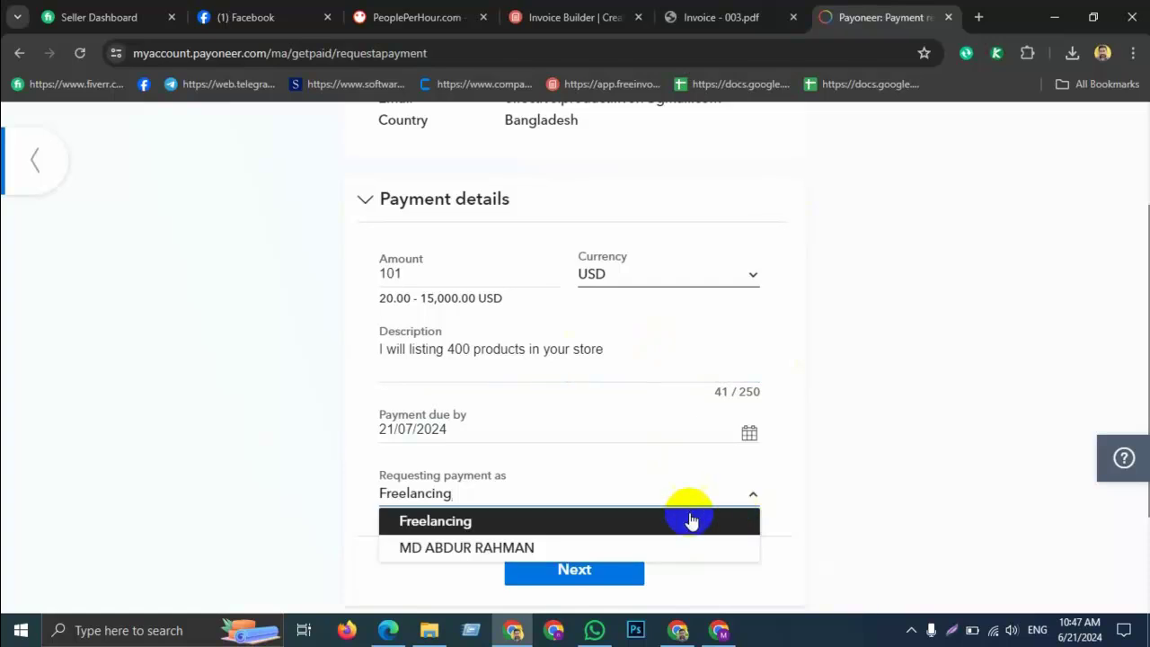
pyautogui.click(488, 550)
pyautogui.scroll(-1, 714, 386)
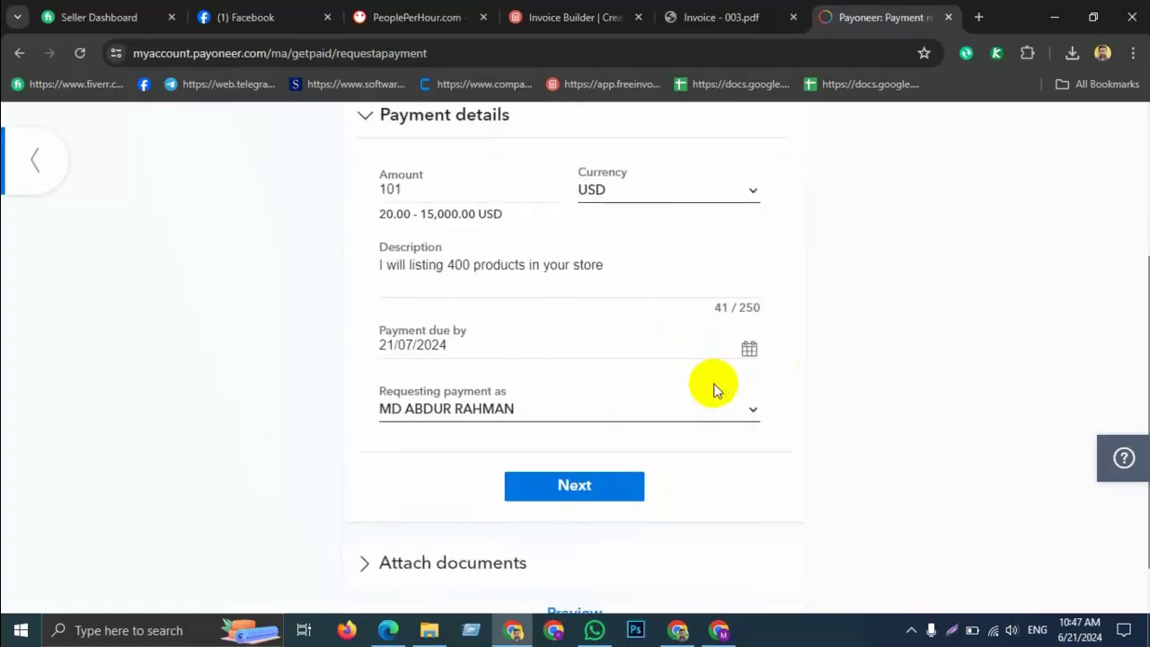
pyautogui.click(564, 486)
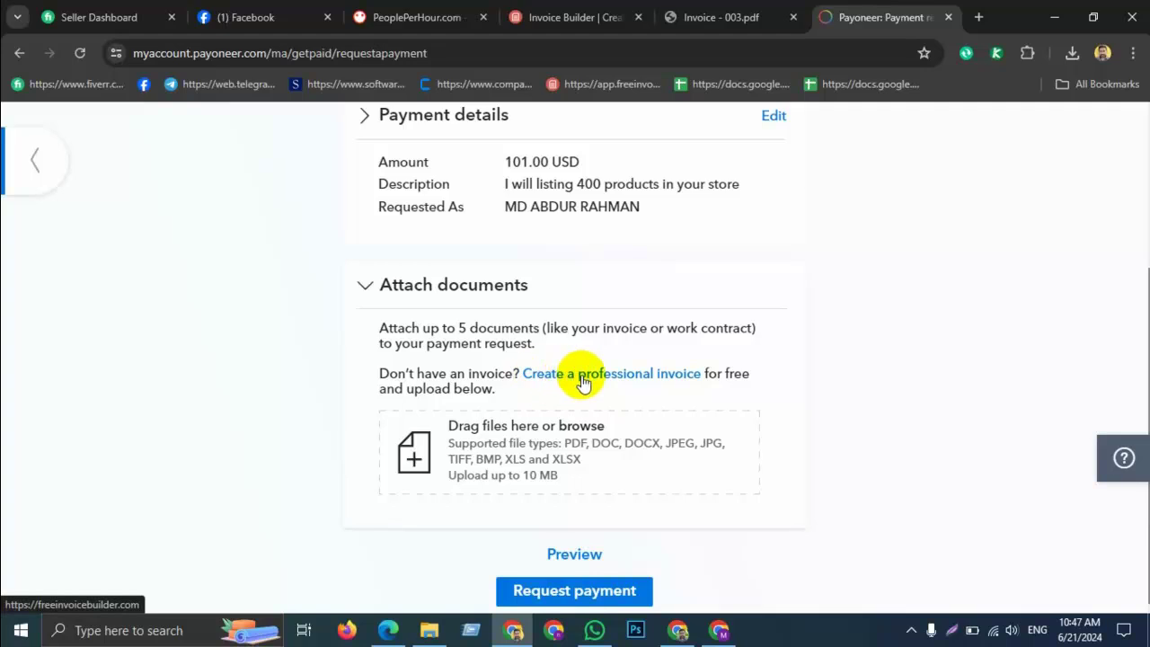
# Step: Open the link for creating a professional invoice in a new tab and start a free invoice there
pyautogui.rightClick(627, 378)
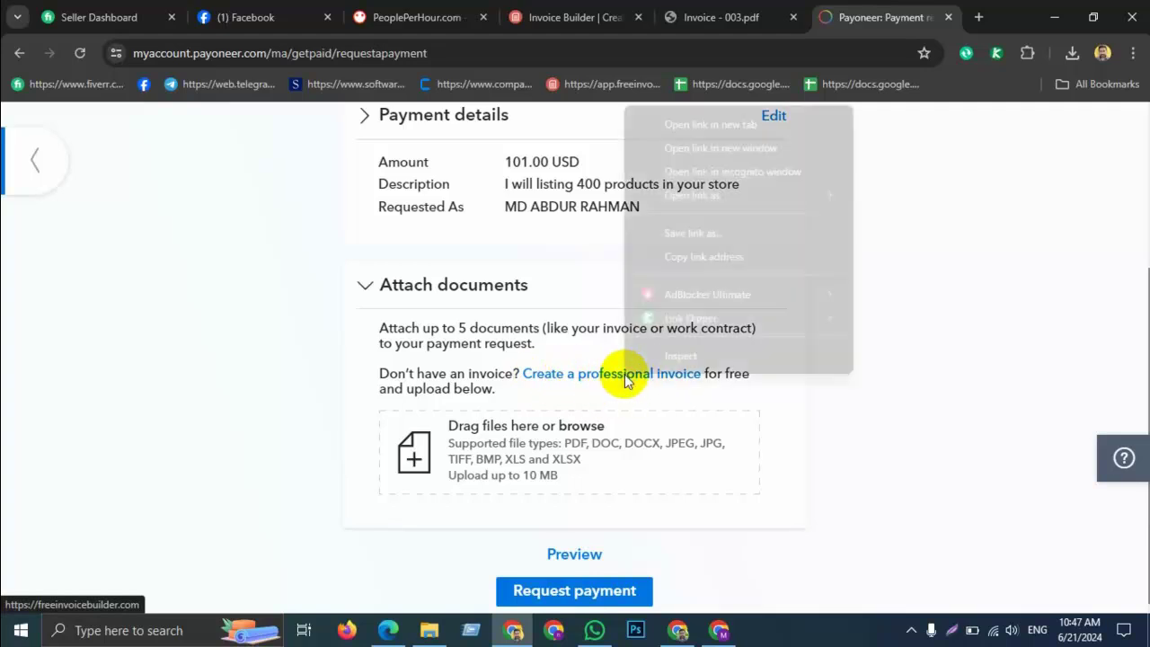
pyautogui.click(703, 123)
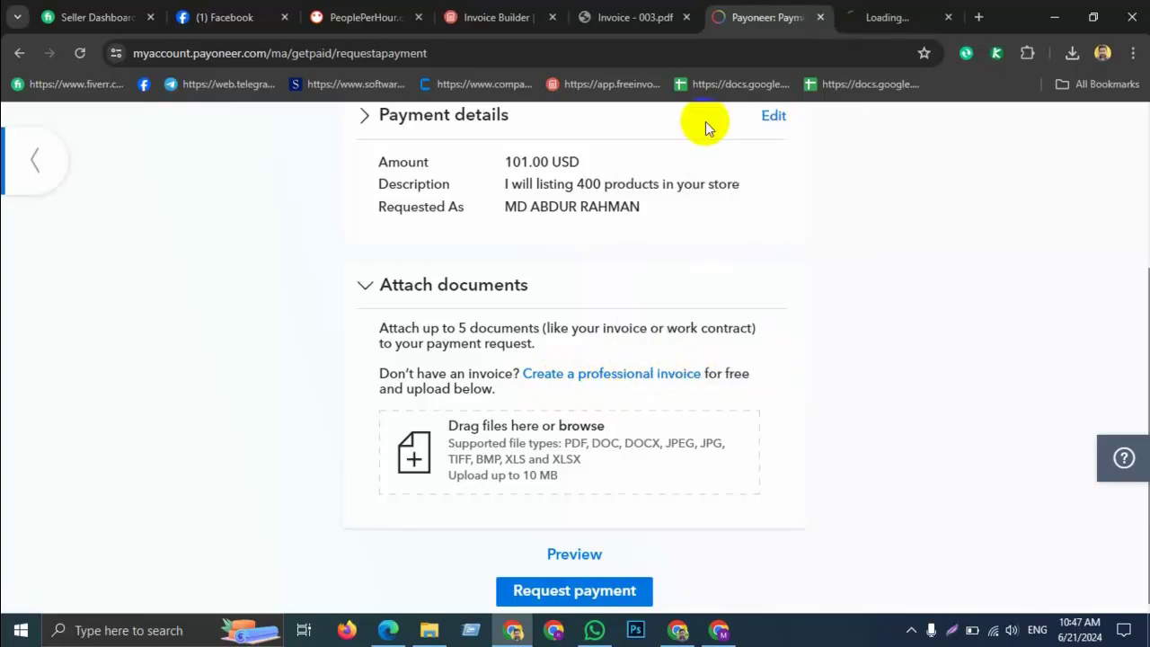
pyautogui.click(899, 11)
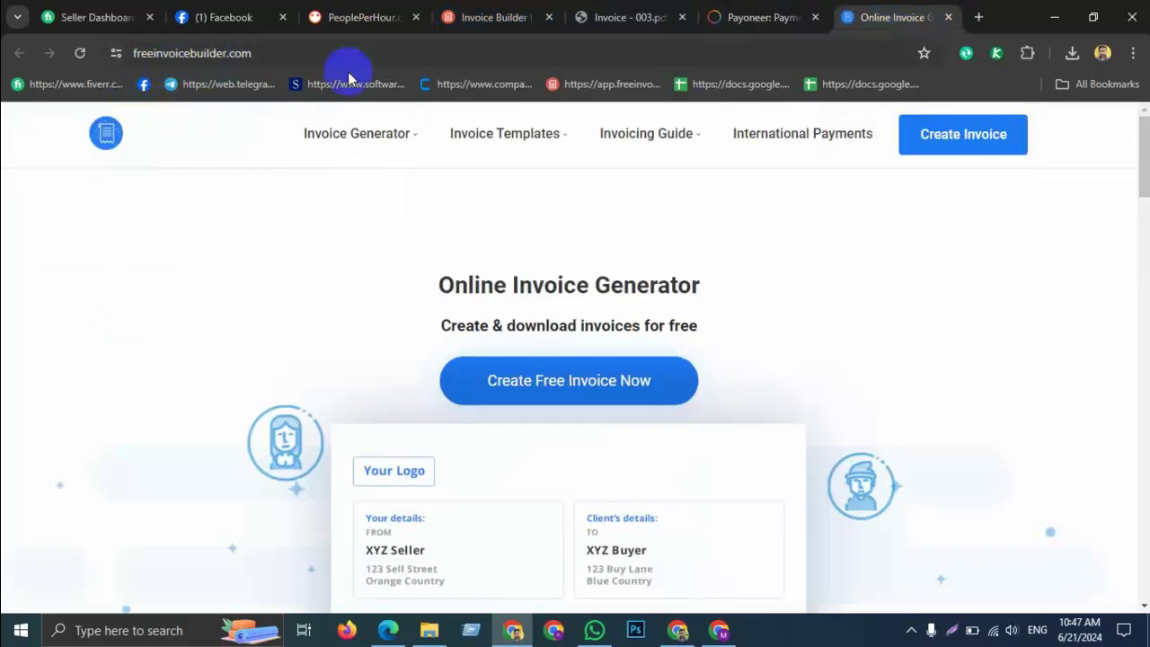
pyautogui.click(955, 142)
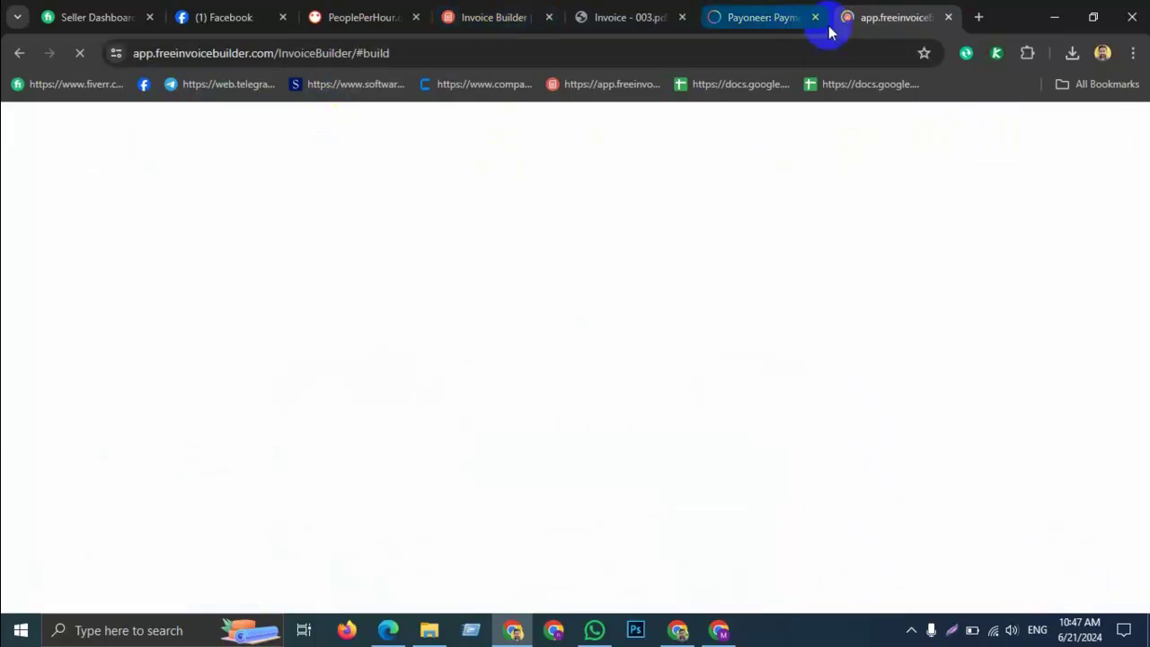
pyautogui.click(485, 18)
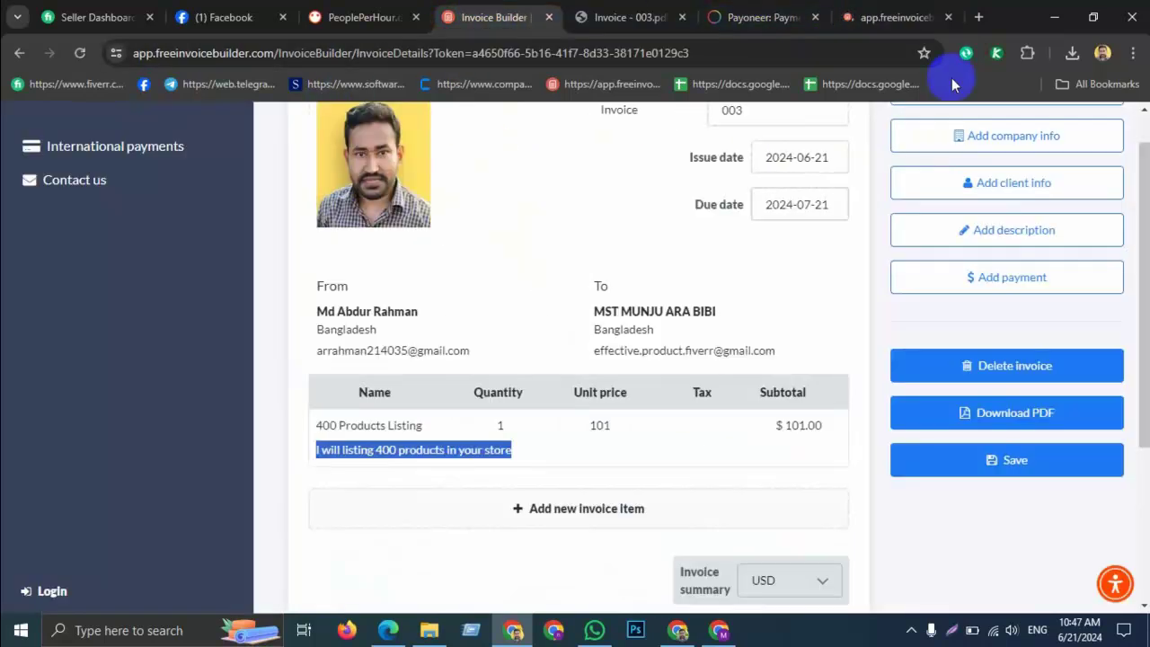
pyautogui.click(890, 17)
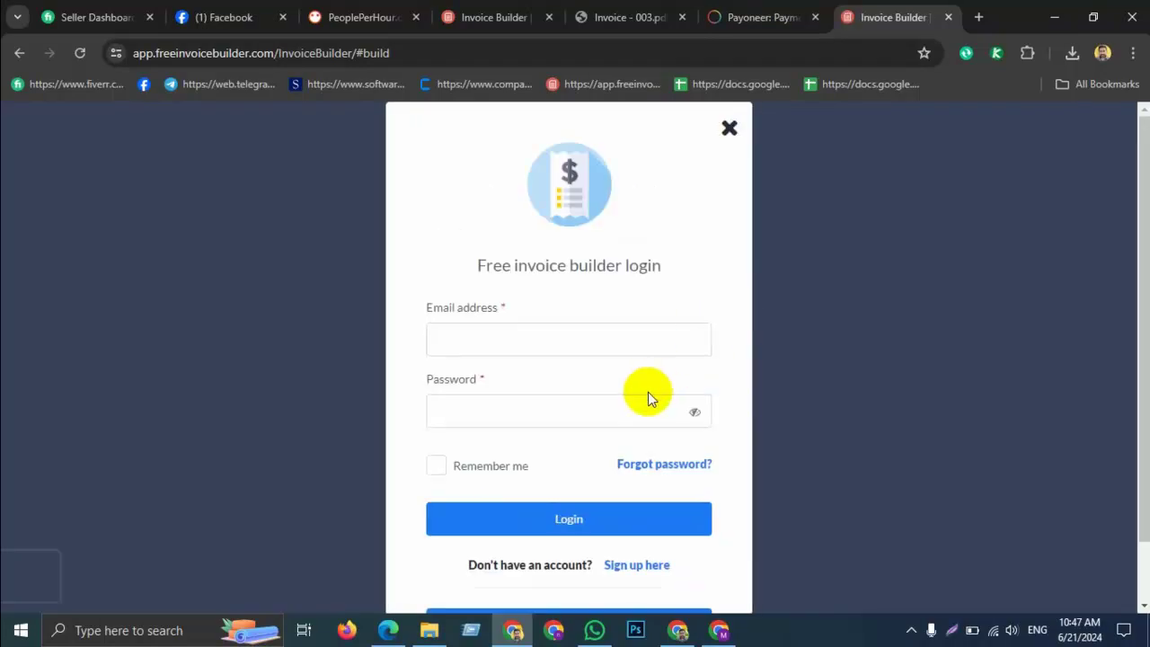
# Step: Continue as guest from the Free Invoice Builder login page, look over the blank invoice template, and close that tab
pyautogui.scroll(-2, 648, 392)
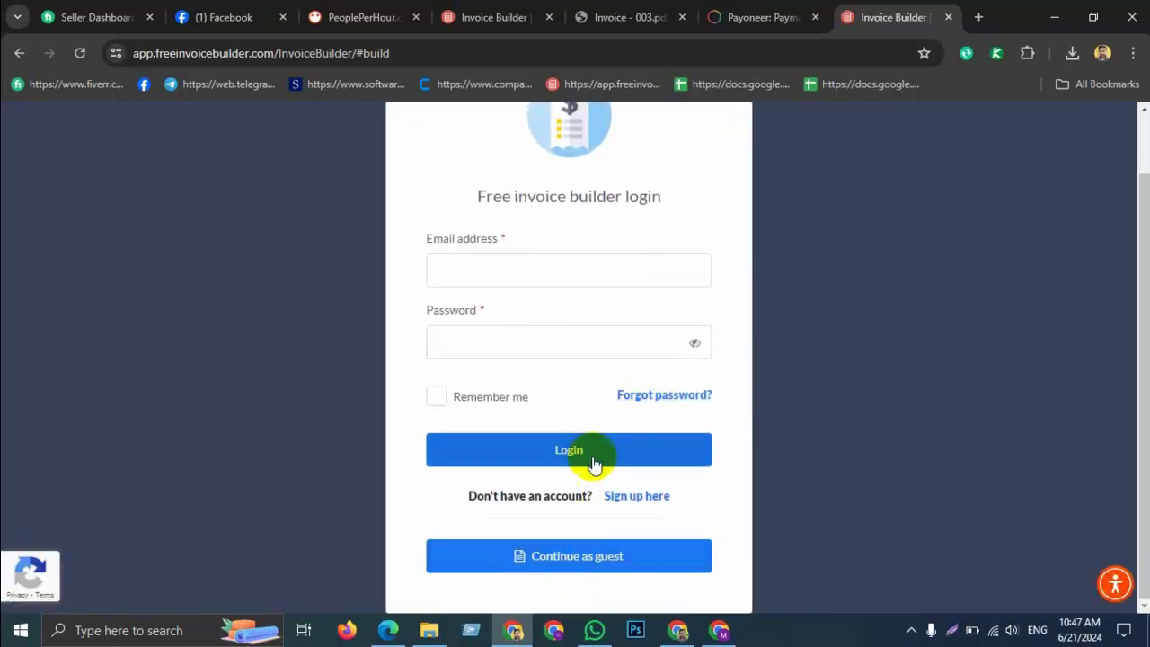
pyautogui.click(548, 275)
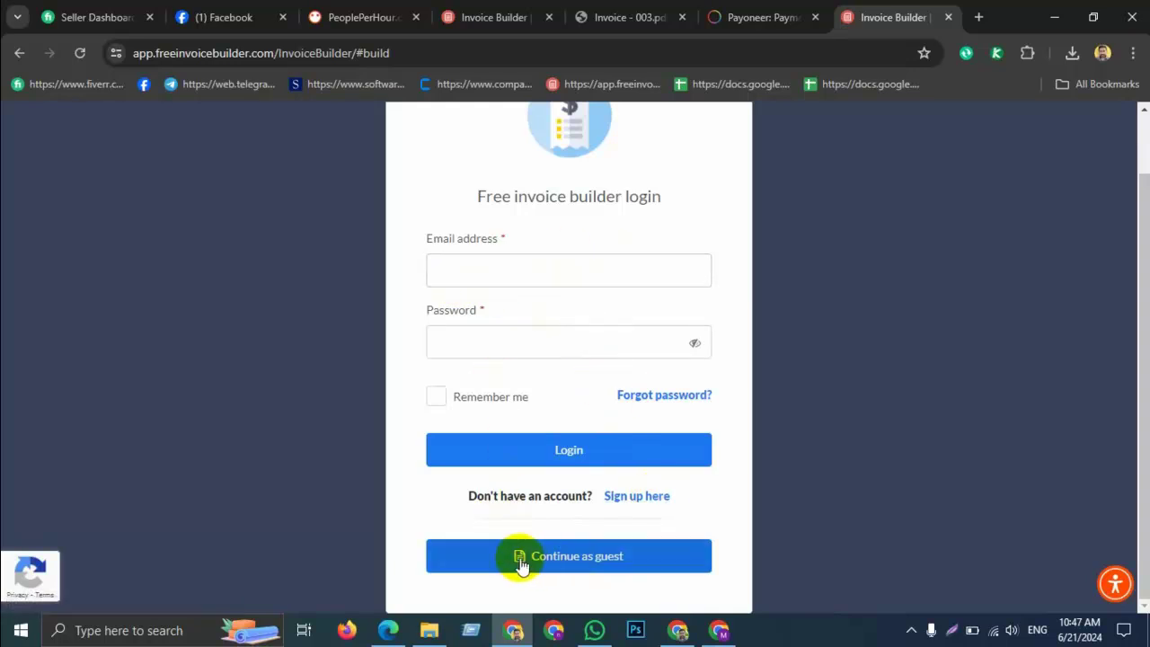
pyautogui.click(568, 557)
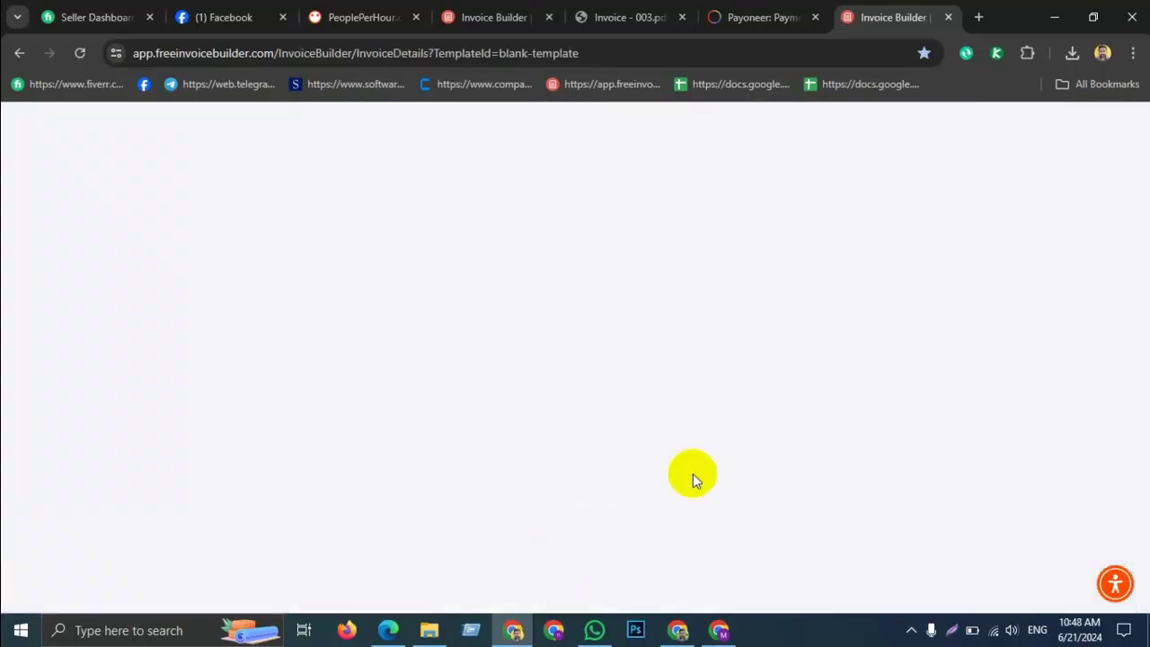
pyautogui.scroll(-1, 629, 315)
pyautogui.scroll(-2, 775, 413)
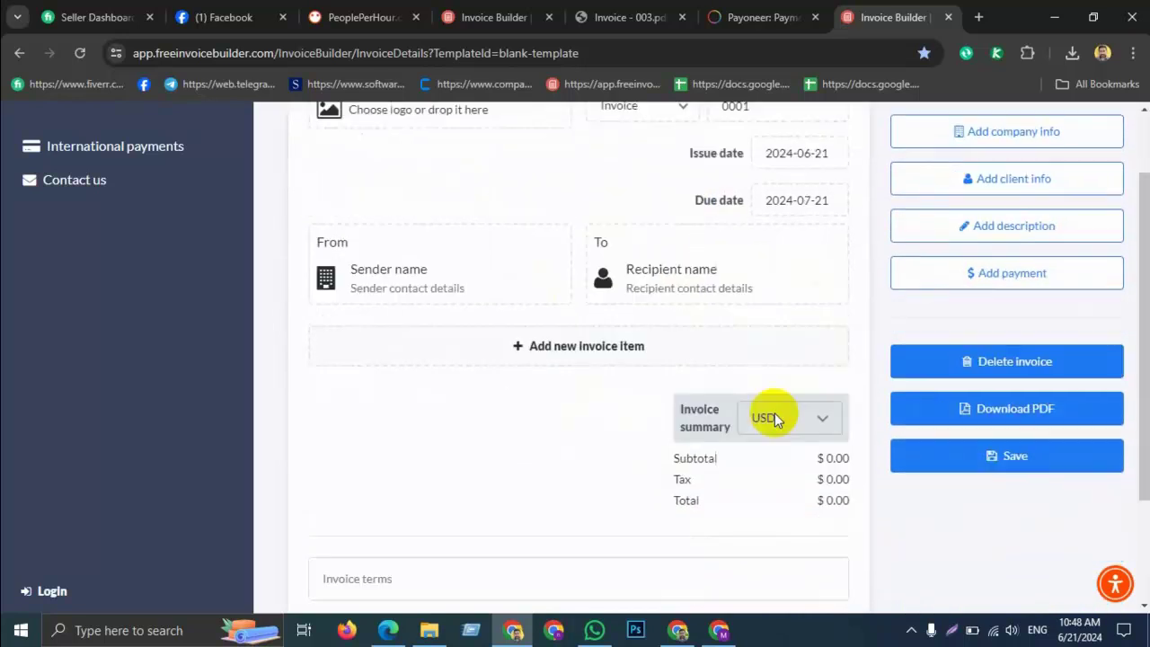
pyautogui.scroll(2, 774, 405)
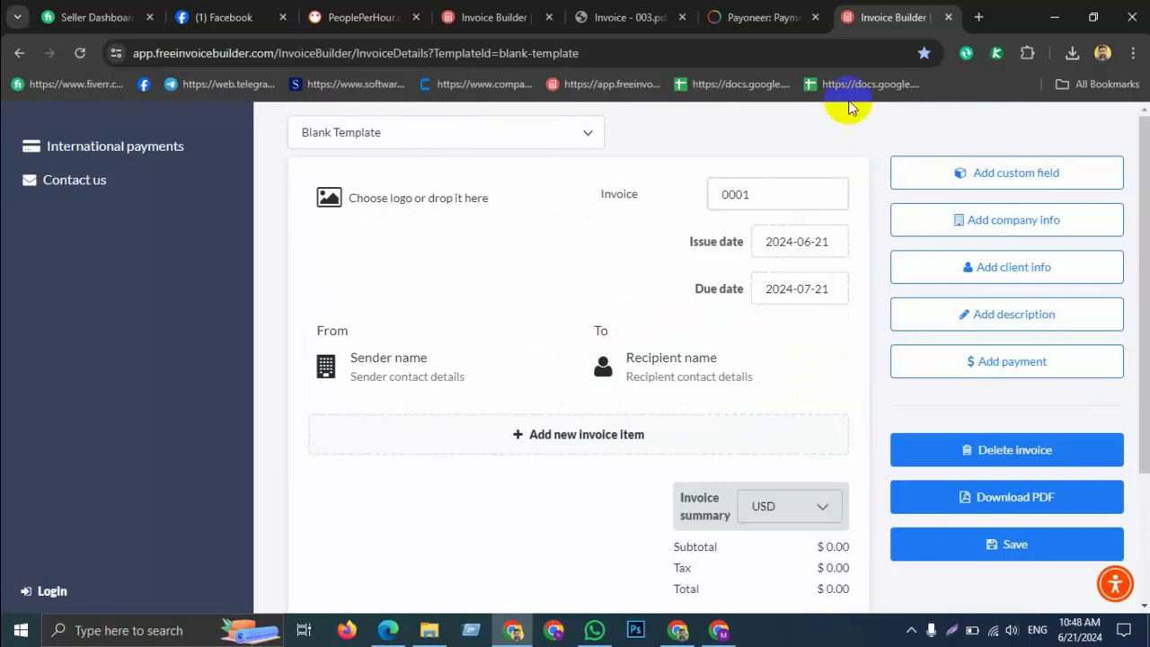
pyautogui.click(950, 17)
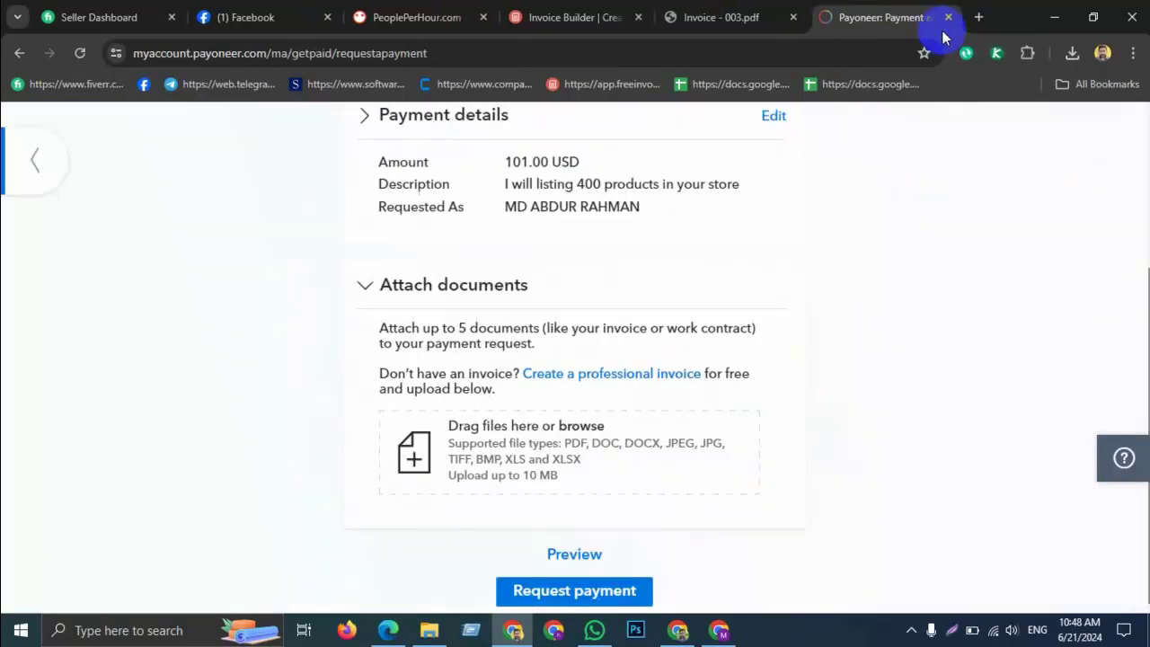
# Step: Attach "Invoice - 003.pdf" from the Downloads folder to the payment request, and review the PDF's contents
pyautogui.click(580, 426)
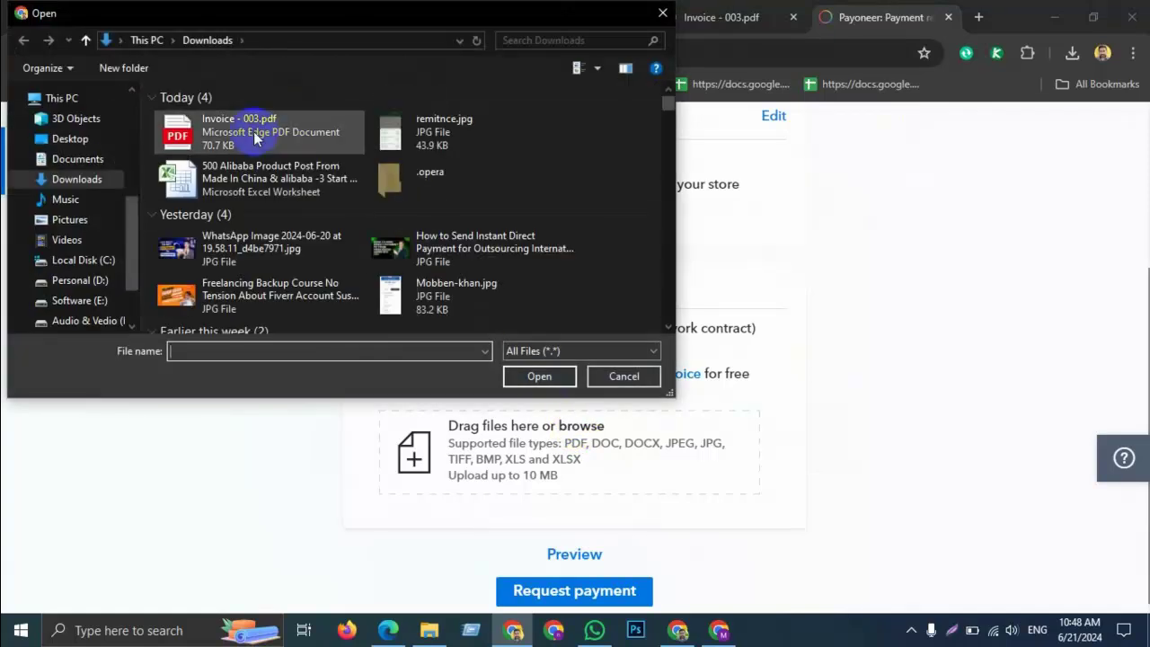
pyautogui.click(254, 132)
pyautogui.click(539, 376)
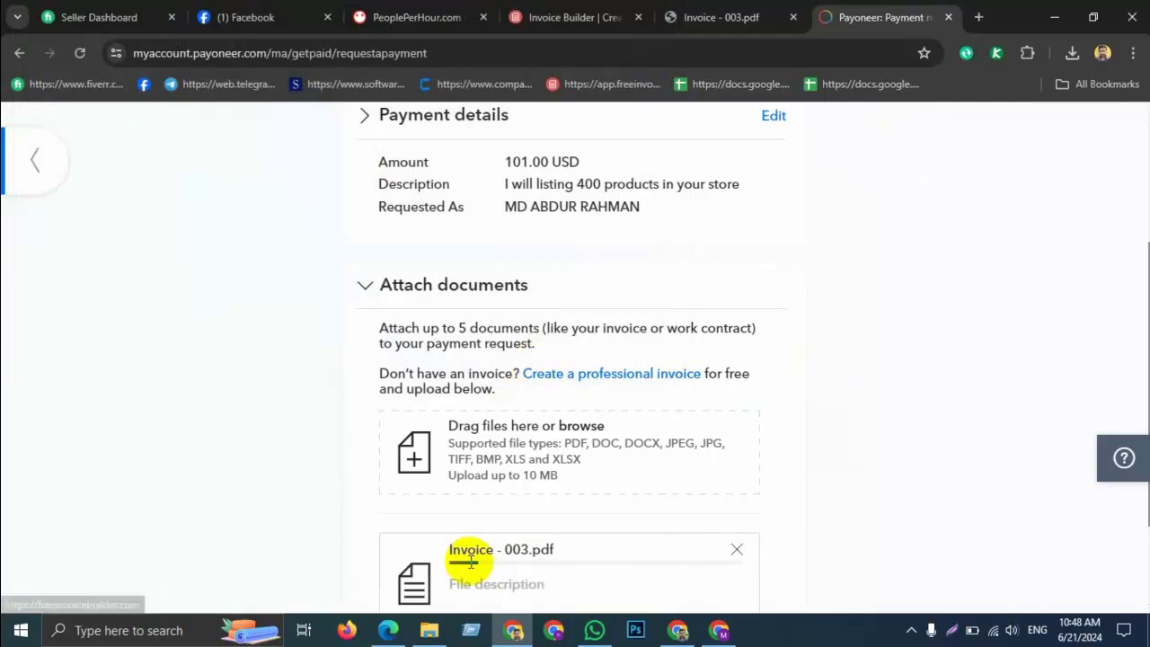
pyautogui.click(724, 18)
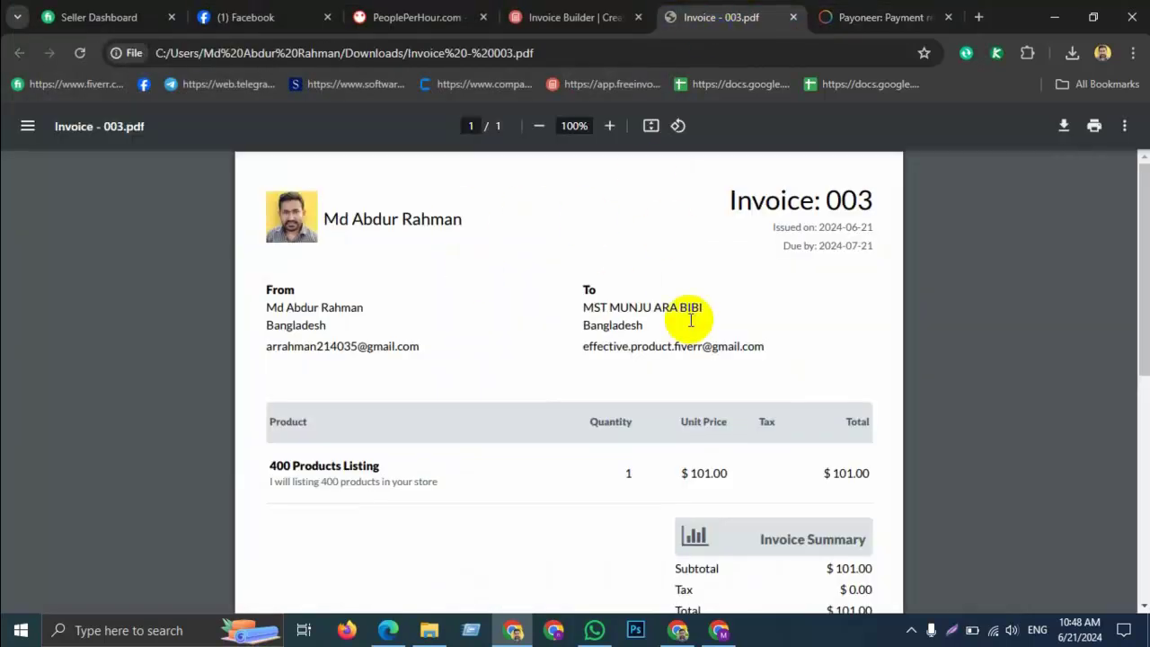
pyautogui.scroll(-2, 680, 441)
pyautogui.click(879, 16)
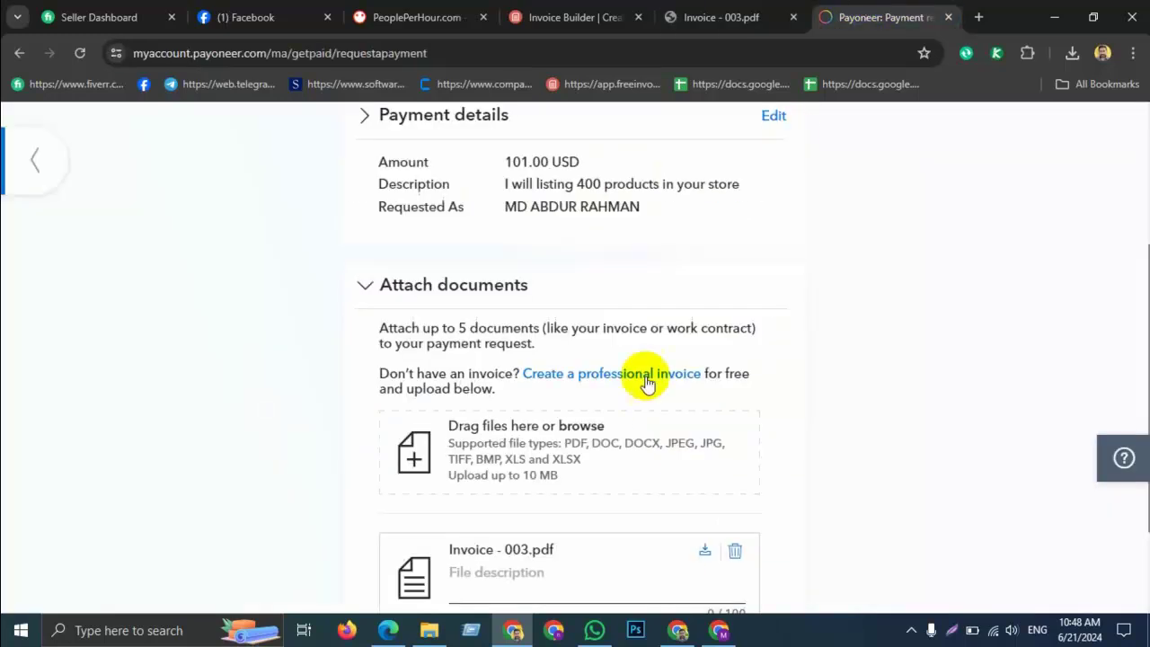
# Step: Preview the payment request email, examine its amount, description, due date and payment methods, and close the preview without sending
pyautogui.scroll(-2, 548, 445)
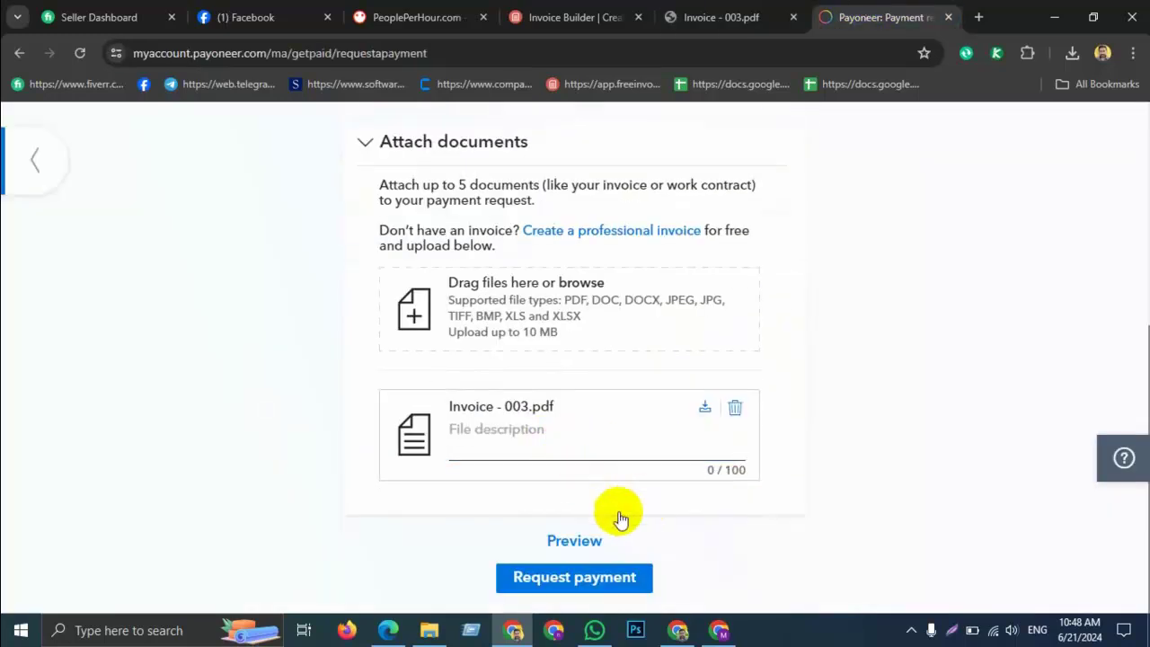
pyautogui.click(576, 542)
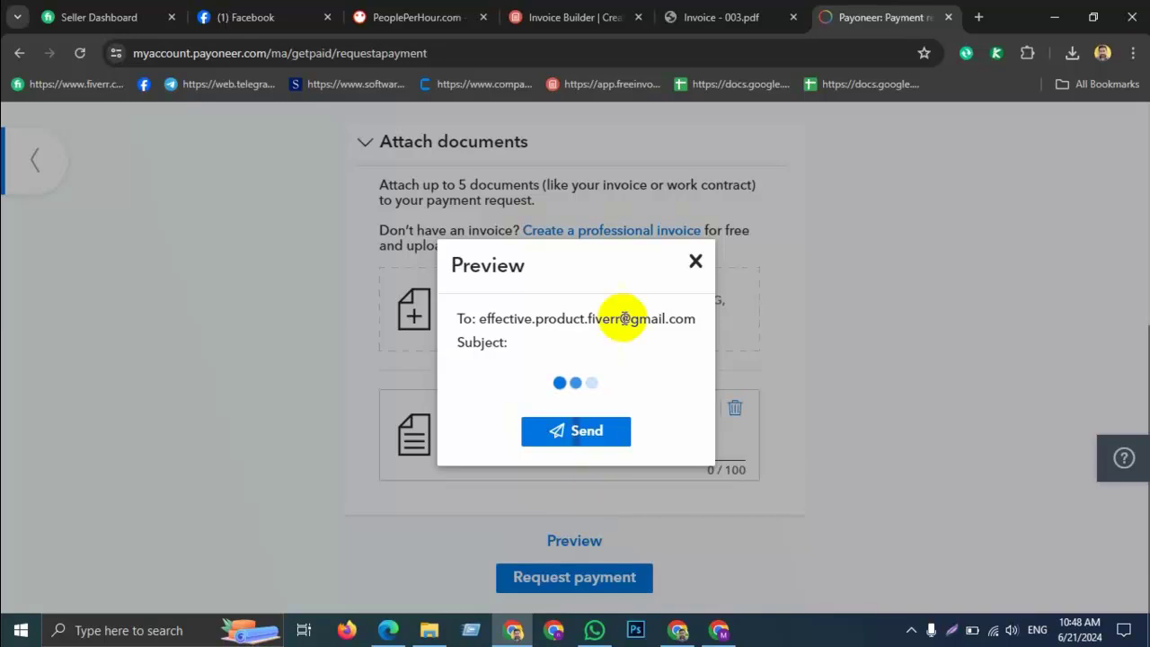
pyautogui.scroll(-1, 584, 310)
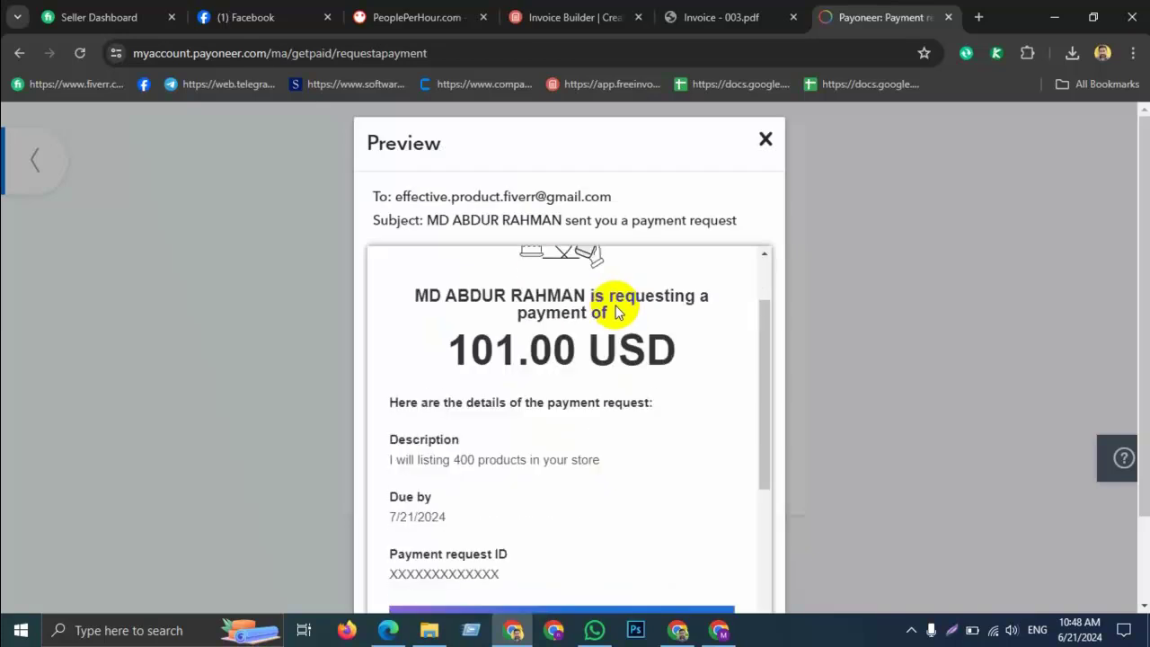
pyautogui.scroll(1, 480, 346)
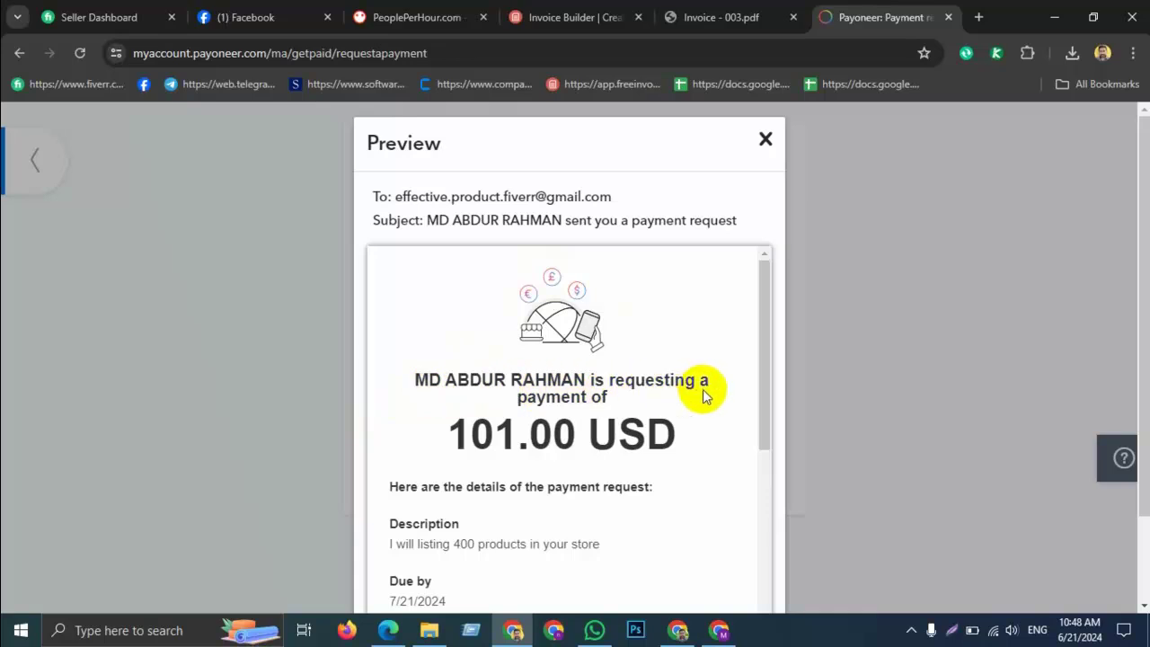
pyautogui.scroll(-2, 611, 395)
pyautogui.scroll(-4, 634, 380)
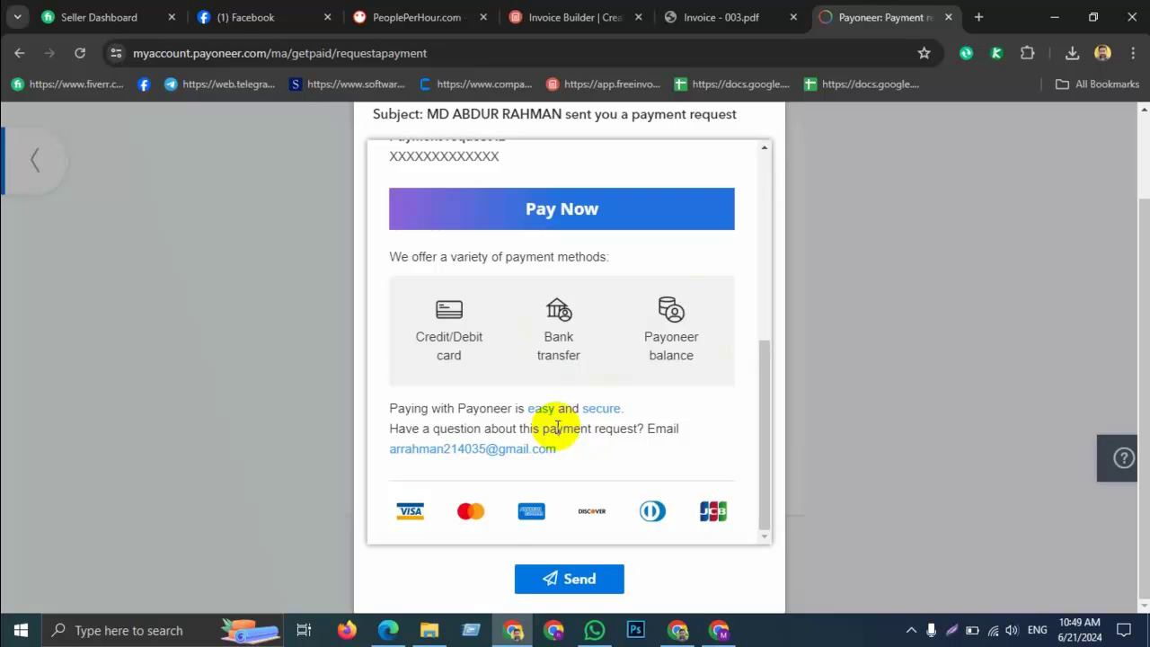
pyautogui.scroll(1, 557, 427)
pyautogui.scroll(1, 556, 421)
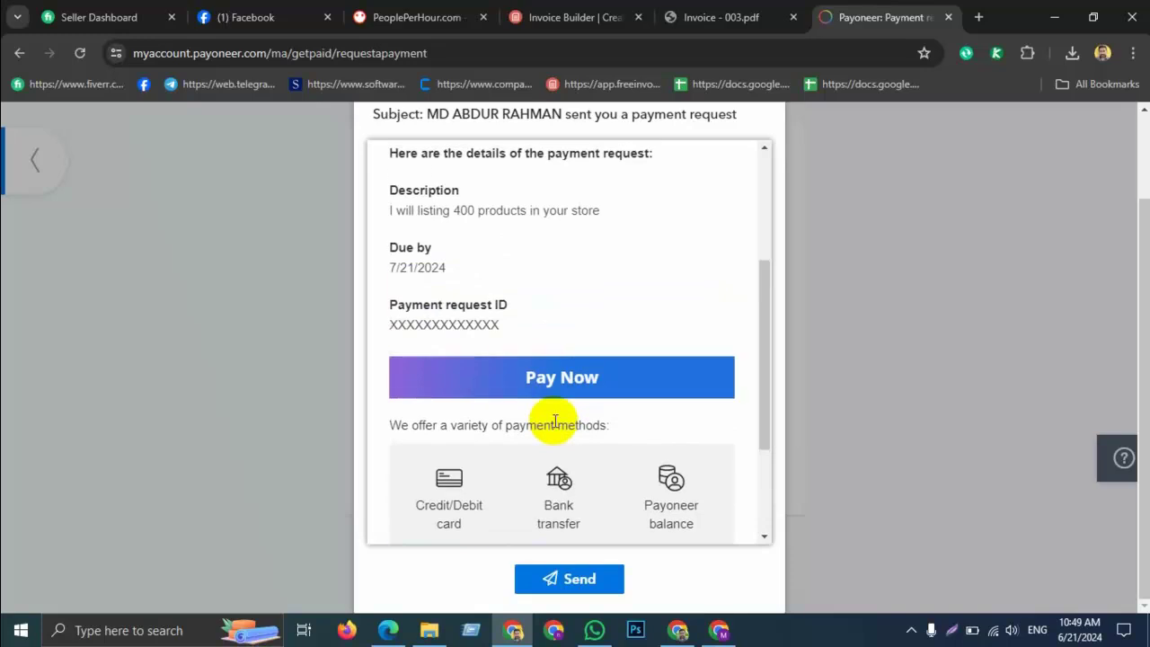
pyautogui.scroll(1, 817, 367)
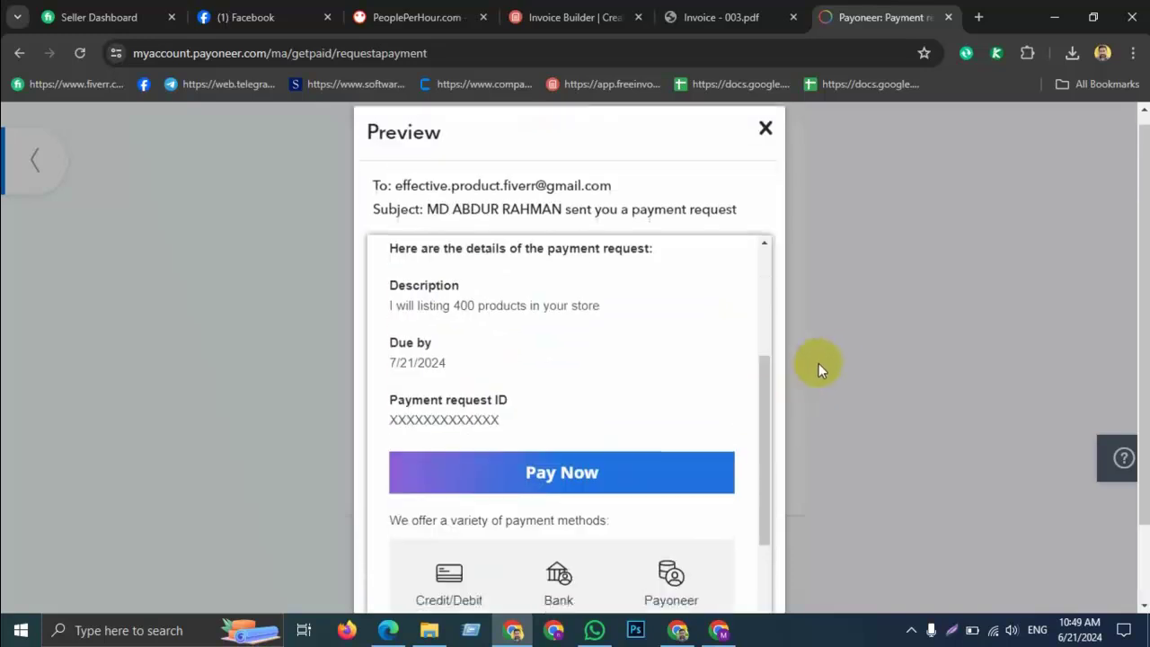
pyautogui.click(763, 139)
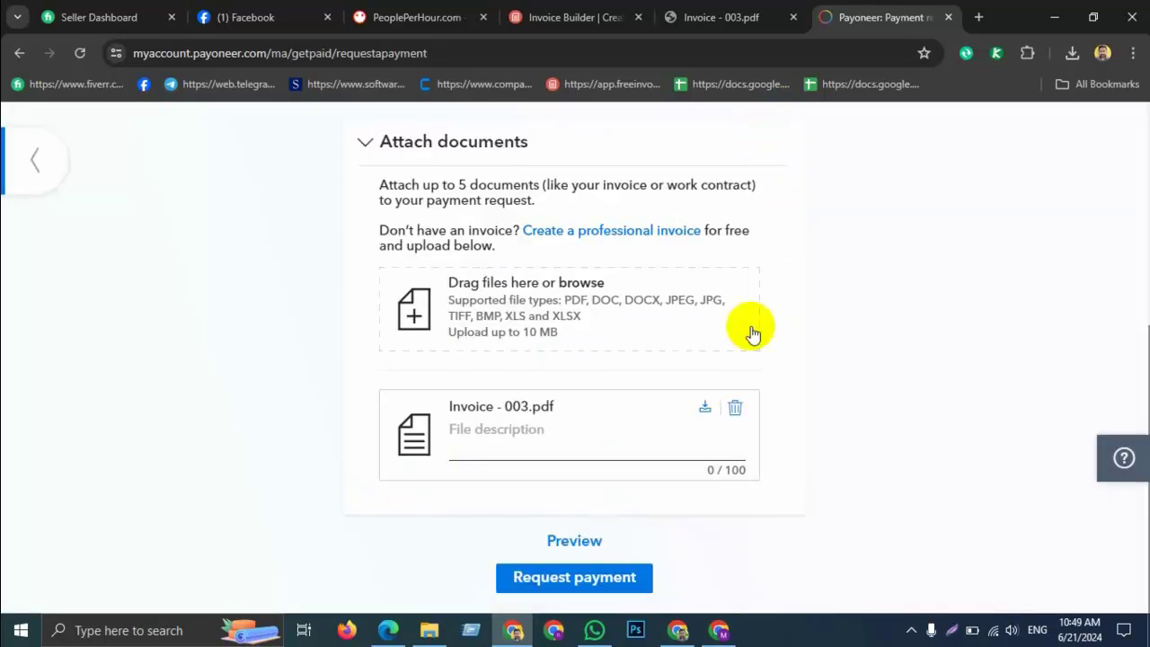
# Step: Submit the 101 USD payment request with its attached invoice, and copy the shareable payment request link
pyautogui.click(556, 579)
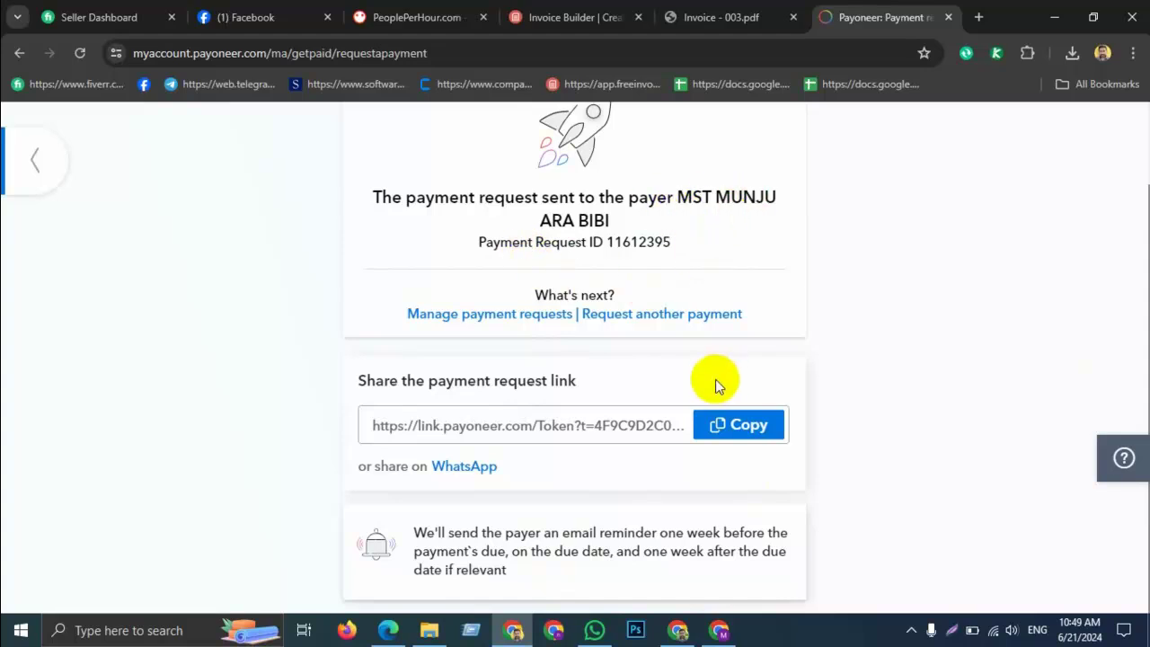
pyautogui.click(732, 427)
# Step: Switch to WhatsApp and send the copied payment request link to the client in the second chat of the list
pyautogui.click(593, 631)
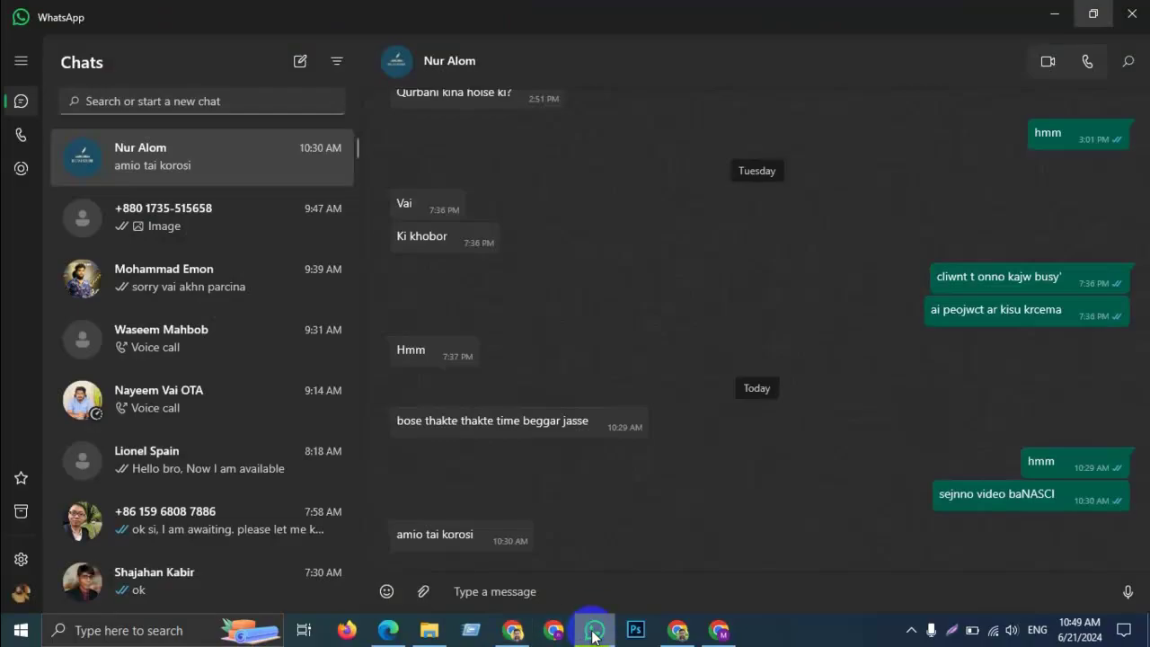
pyautogui.click(588, 602)
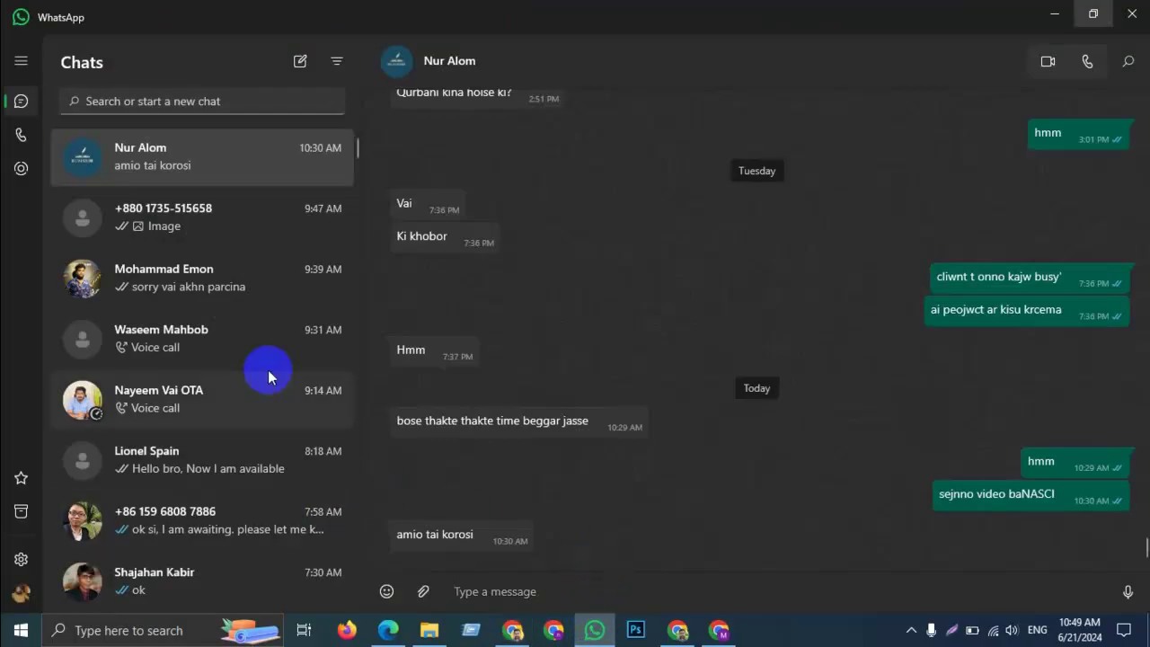
pyautogui.click(214, 230)
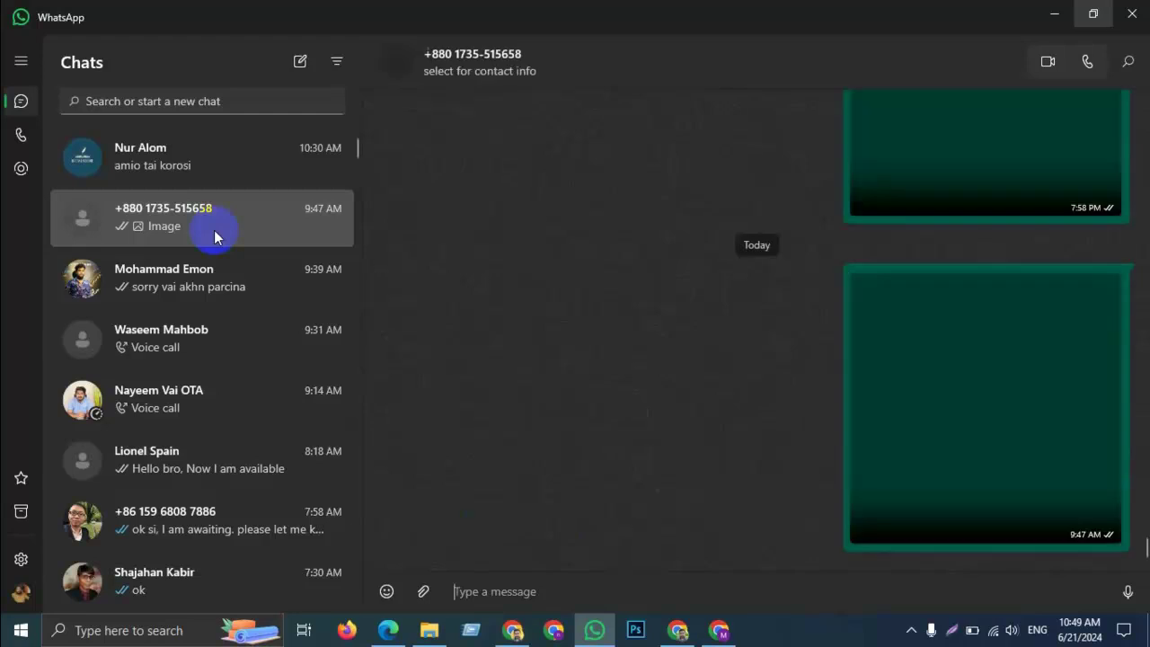
pyautogui.hotkey('ctrl', 'v')
pyautogui.press('Return')
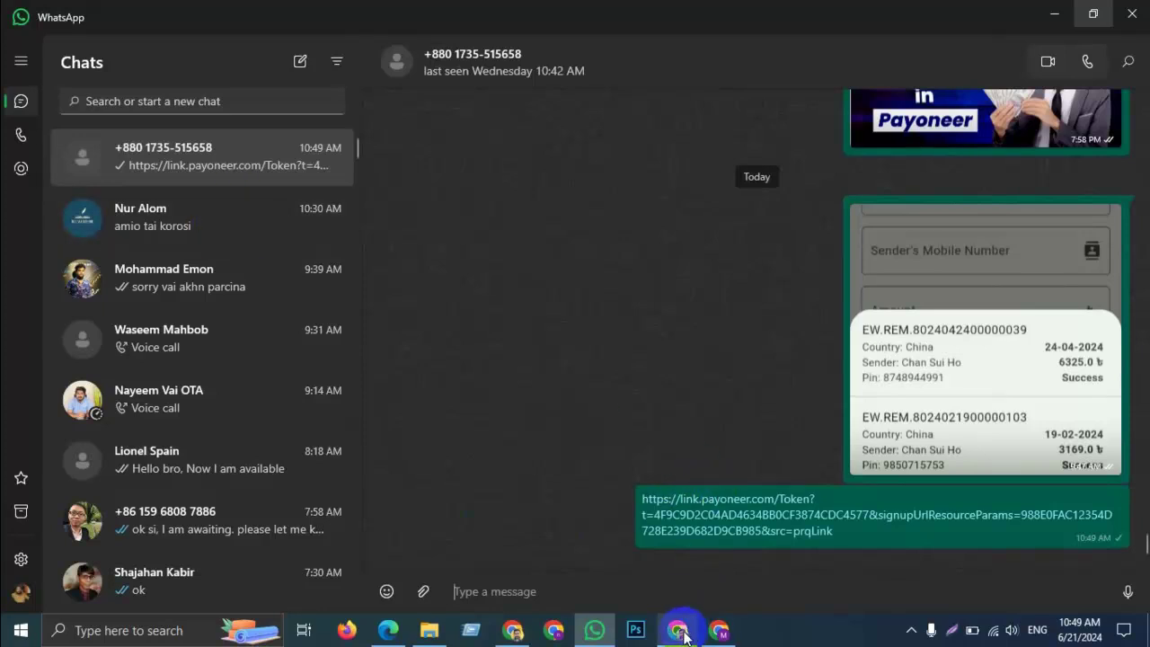
# Step: Open the payment link in a new tab of the payer's browser window, and review the request details and payment options
pyautogui.click(717, 629)
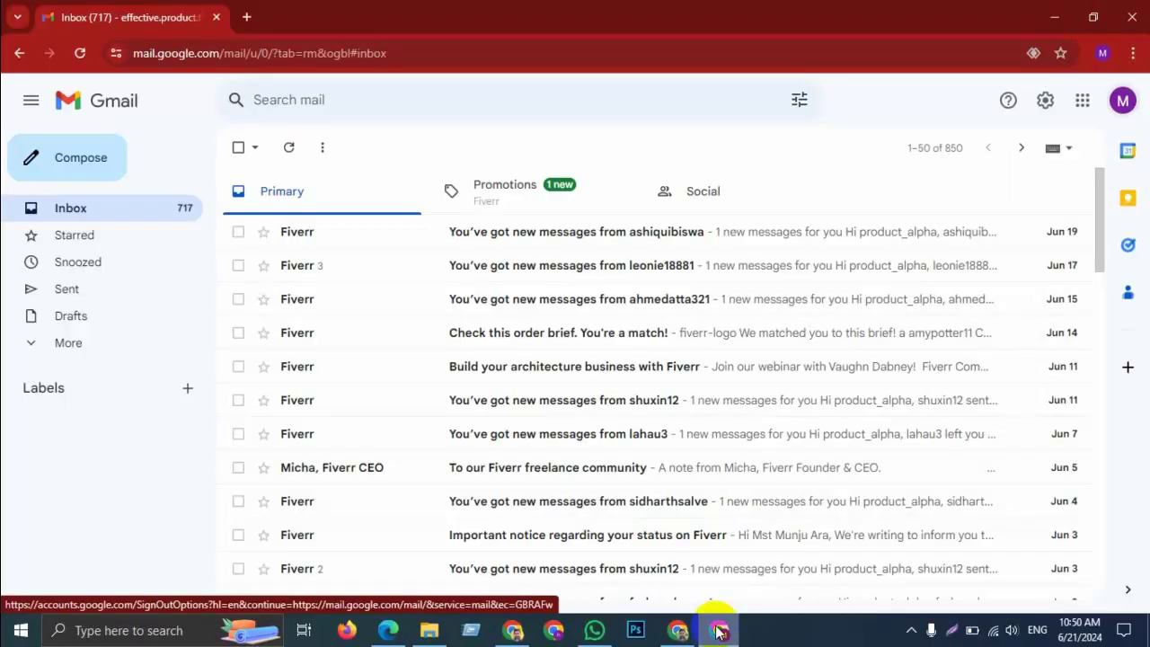
pyautogui.click(247, 17)
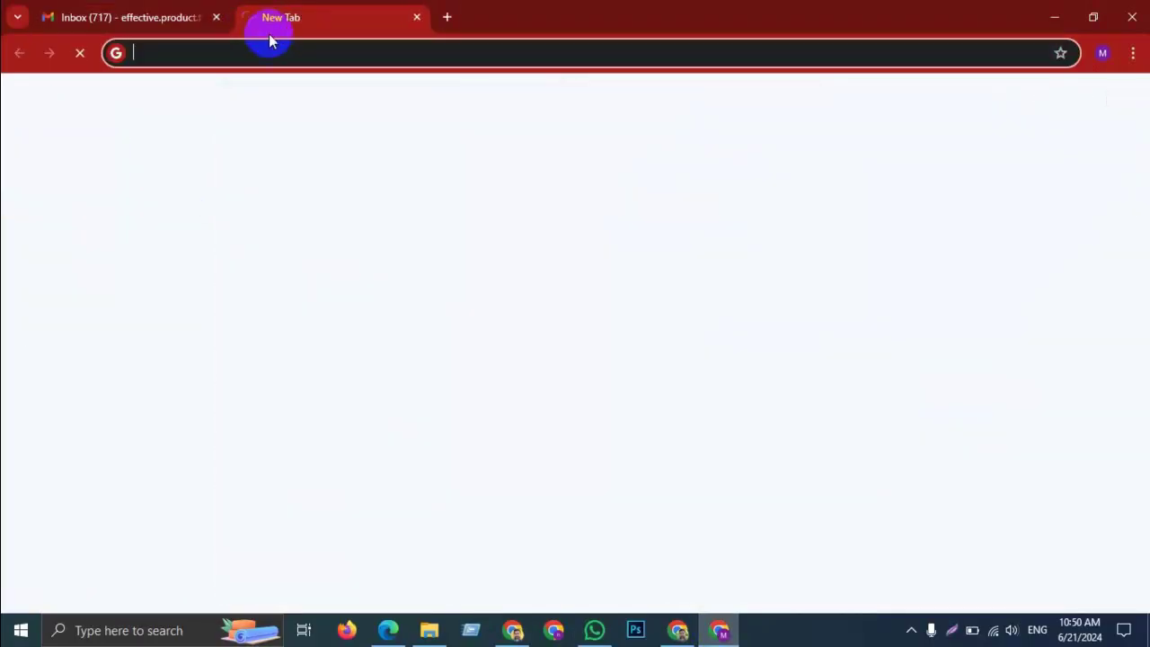
pyautogui.hotkey('ctrl', 'v')
pyautogui.click(304, 92)
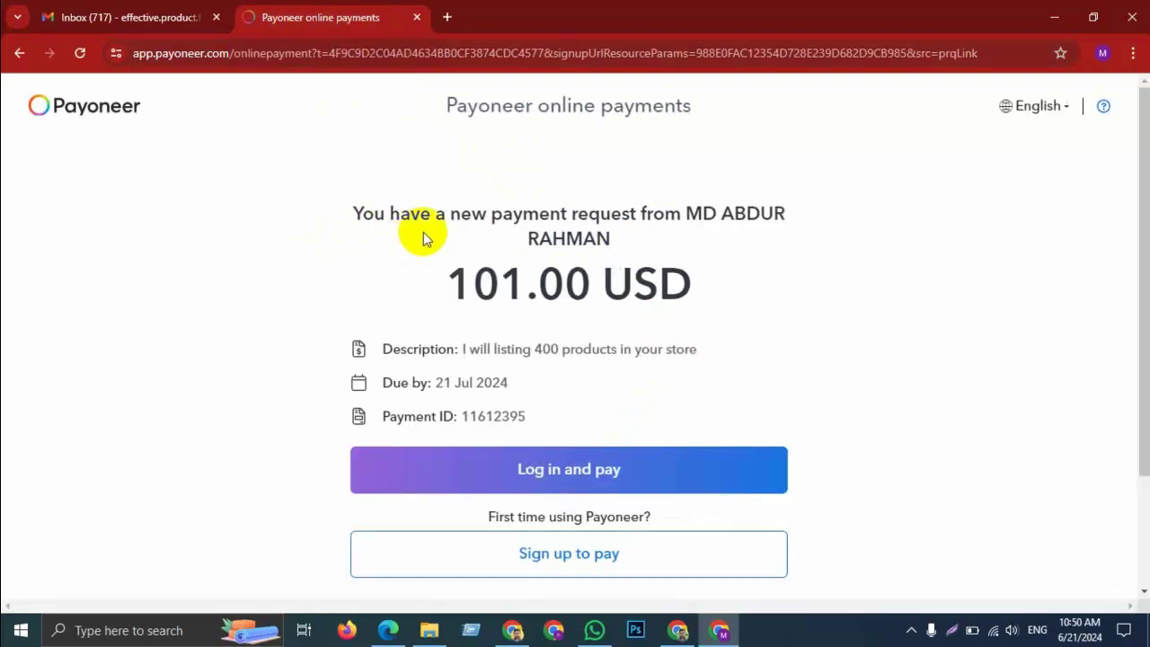
pyautogui.scroll(-1, 495, 423)
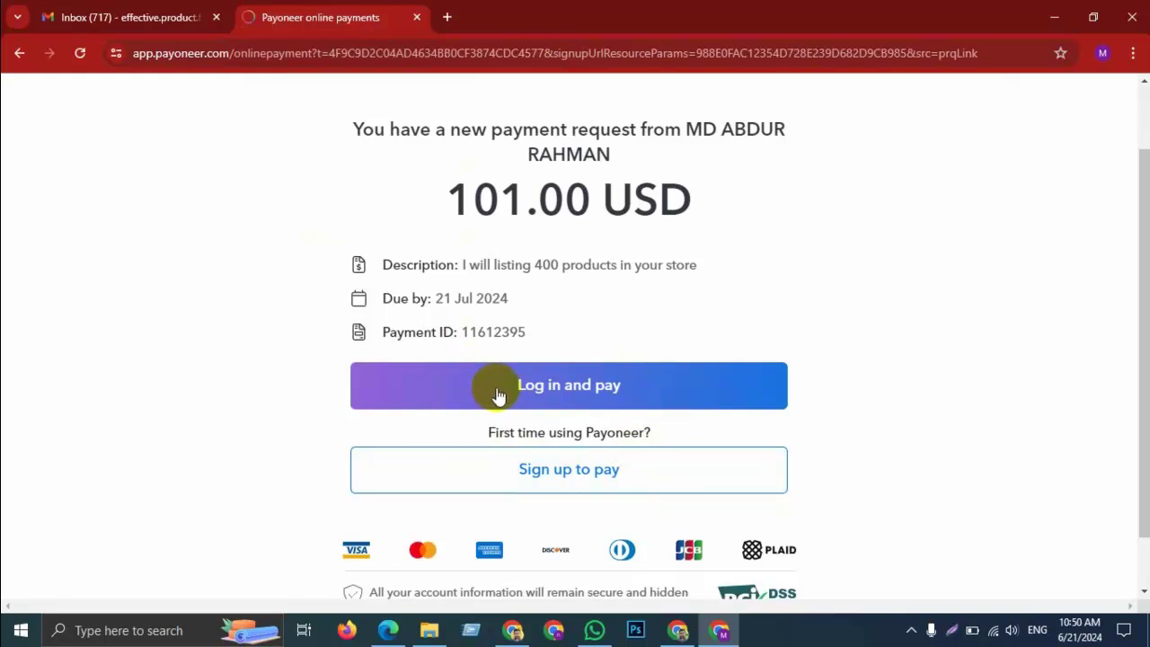
pyautogui.scroll(-1, 703, 307)
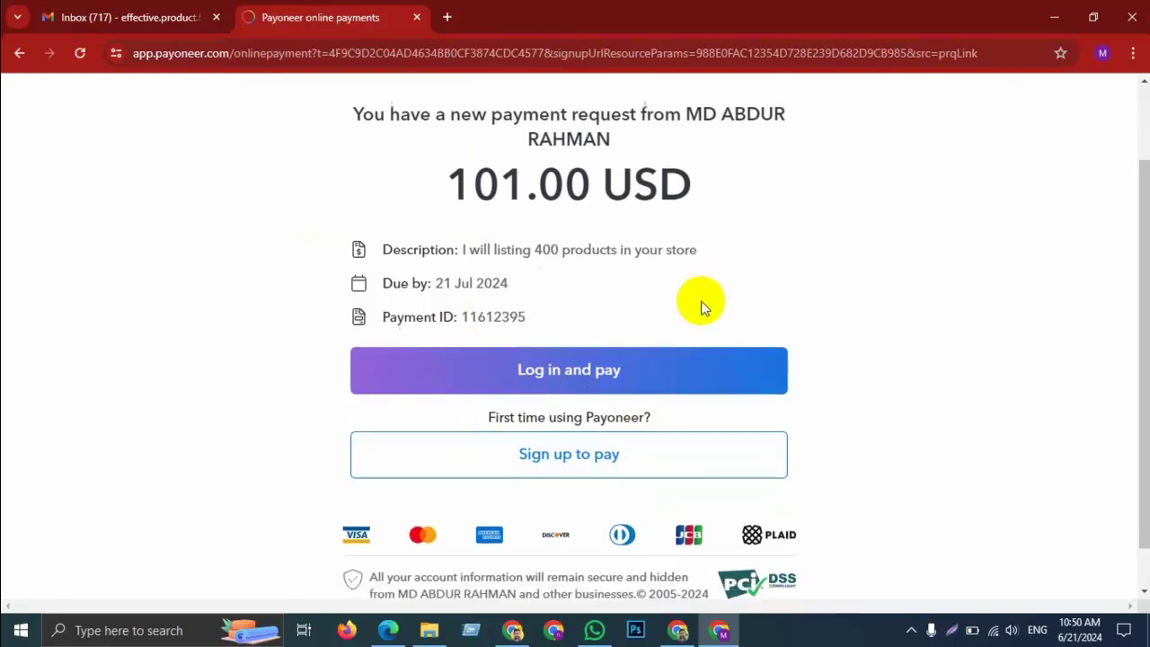
pyautogui.scroll(-1, 703, 307)
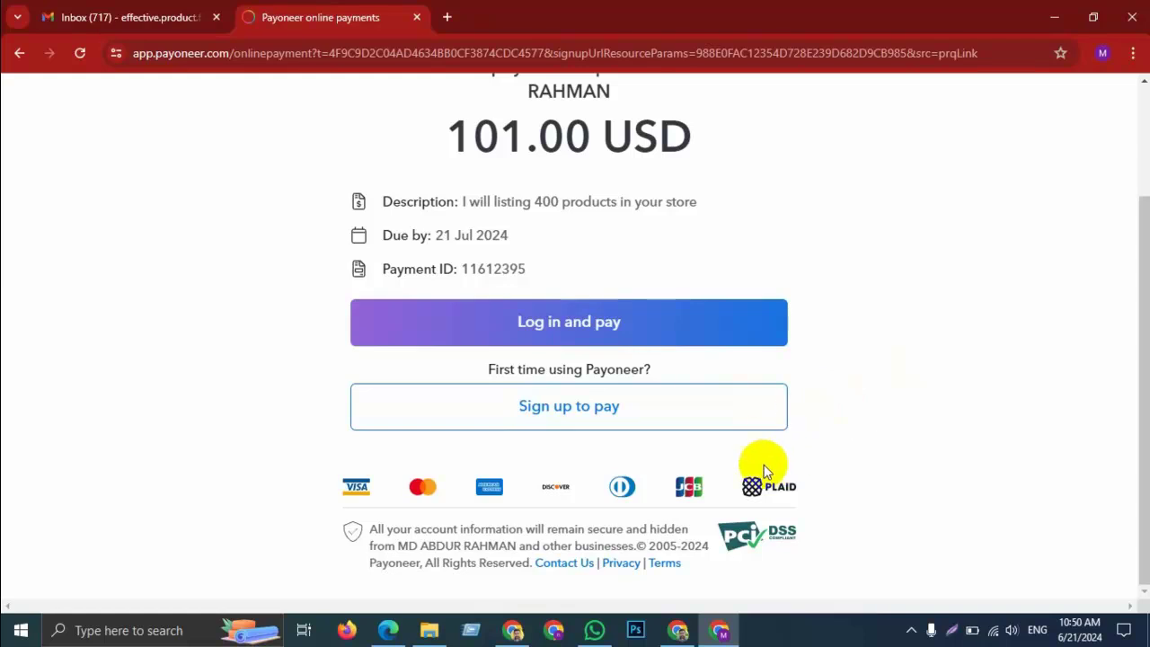
# Step: Return to the requester's Payoneer account, open the payment requests sent under account activity, and reload the list
pyautogui.click(513, 630)
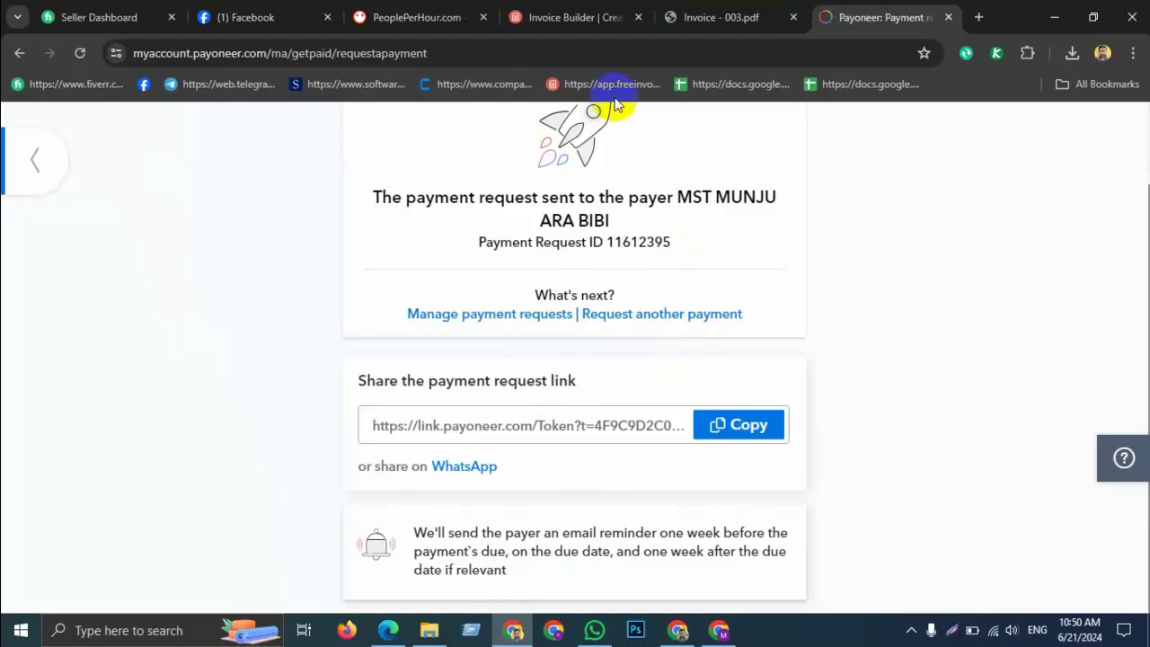
pyautogui.click(34, 159)
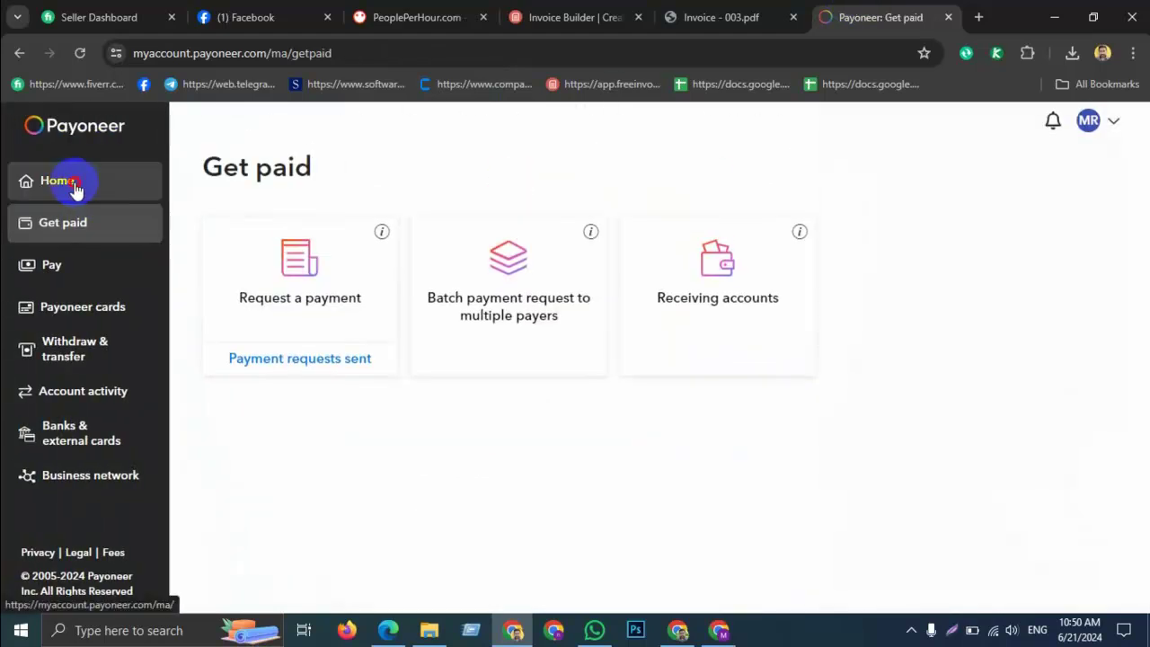
pyautogui.click(77, 186)
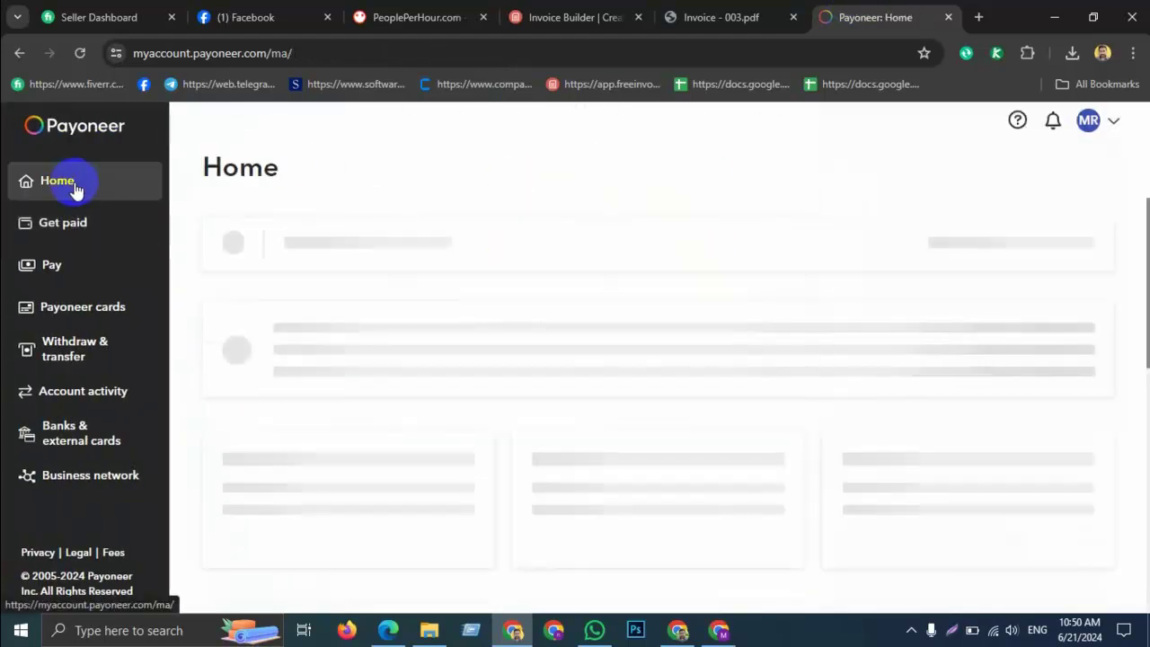
pyautogui.click(88, 396)
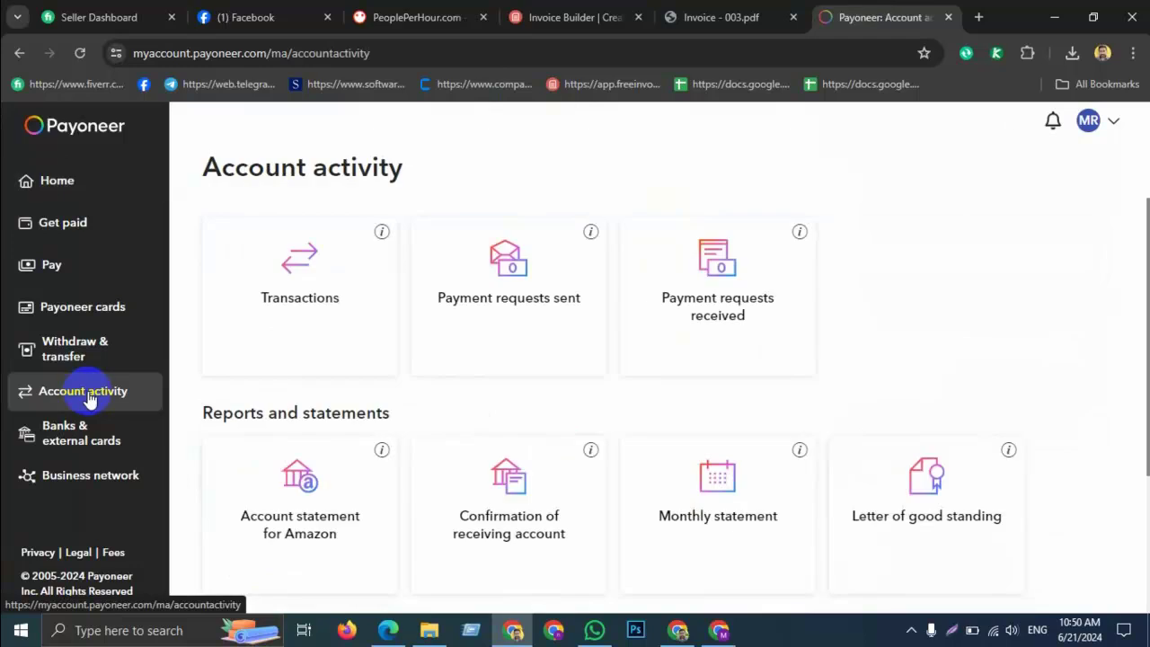
pyautogui.click(509, 310)
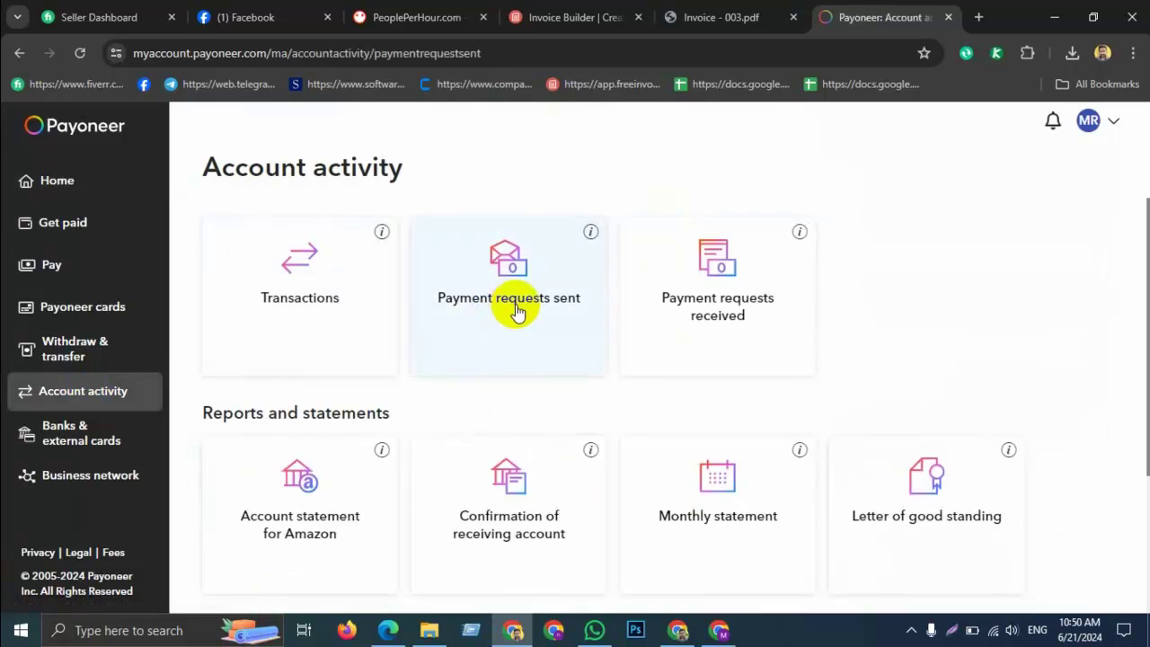
pyautogui.click(80, 53)
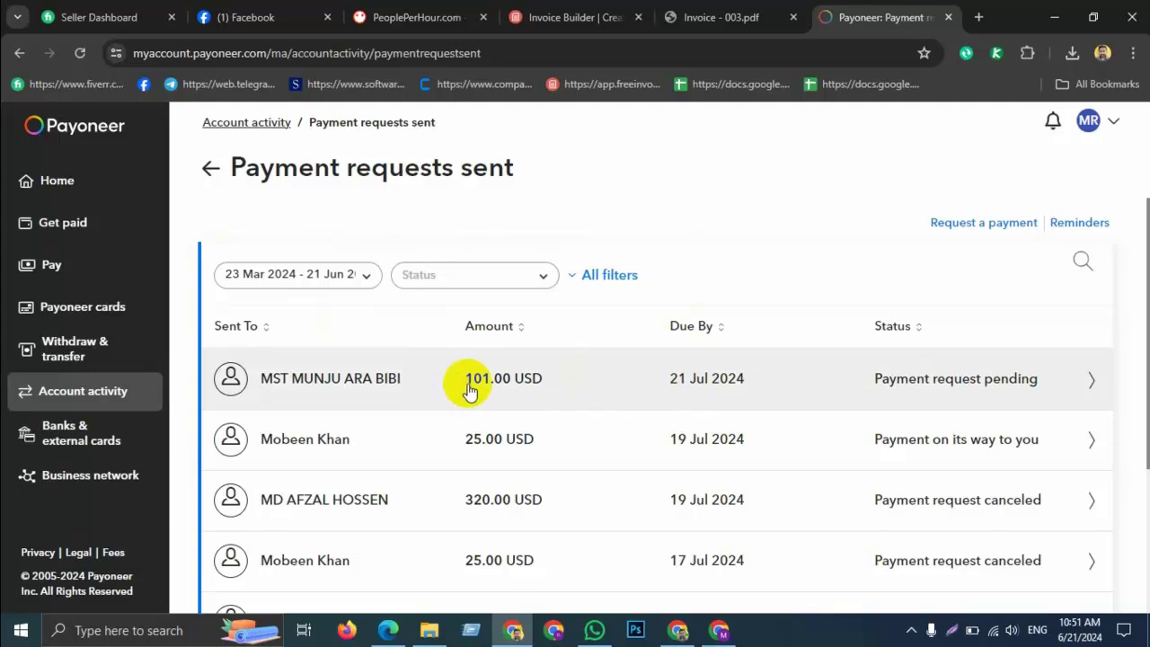
# Step: Open the details of the pending 101.00 USD request, review its timeline, and close the details
pyautogui.click(1014, 385)
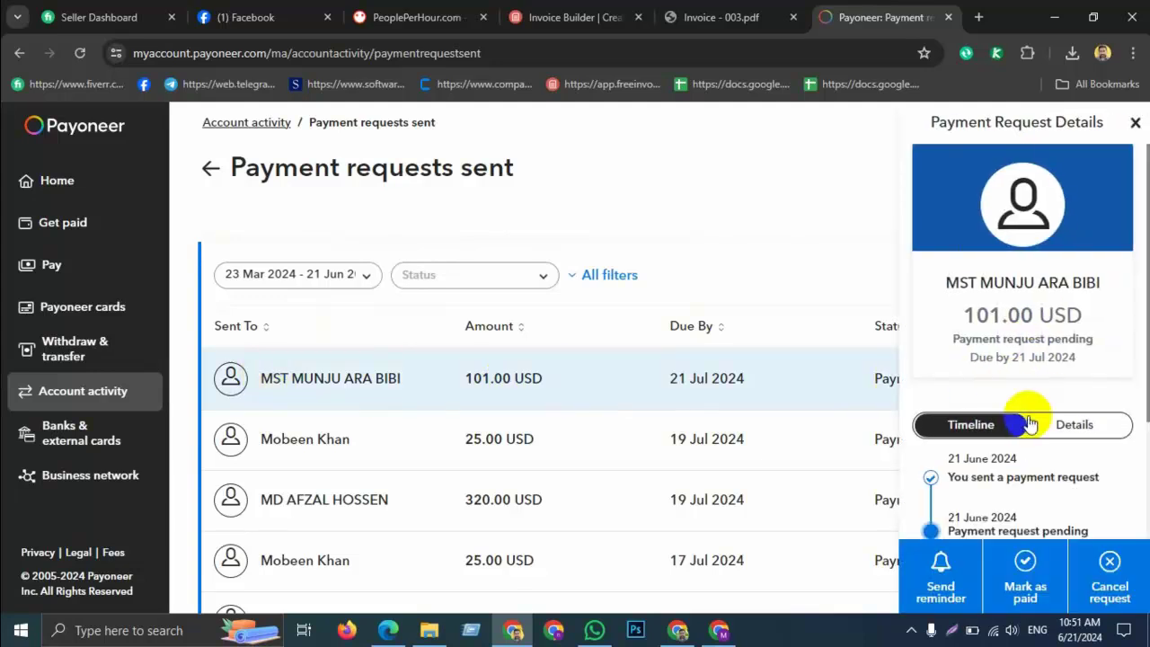
pyautogui.scroll(-2, 988, 368)
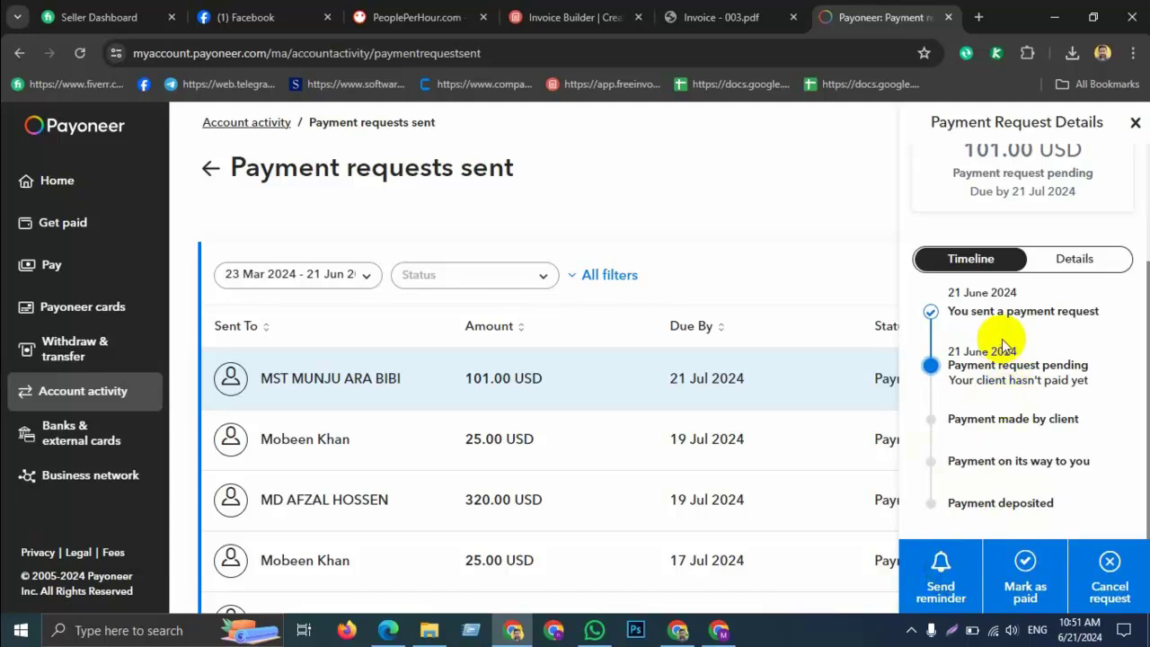
pyautogui.scroll(3, 1006, 390)
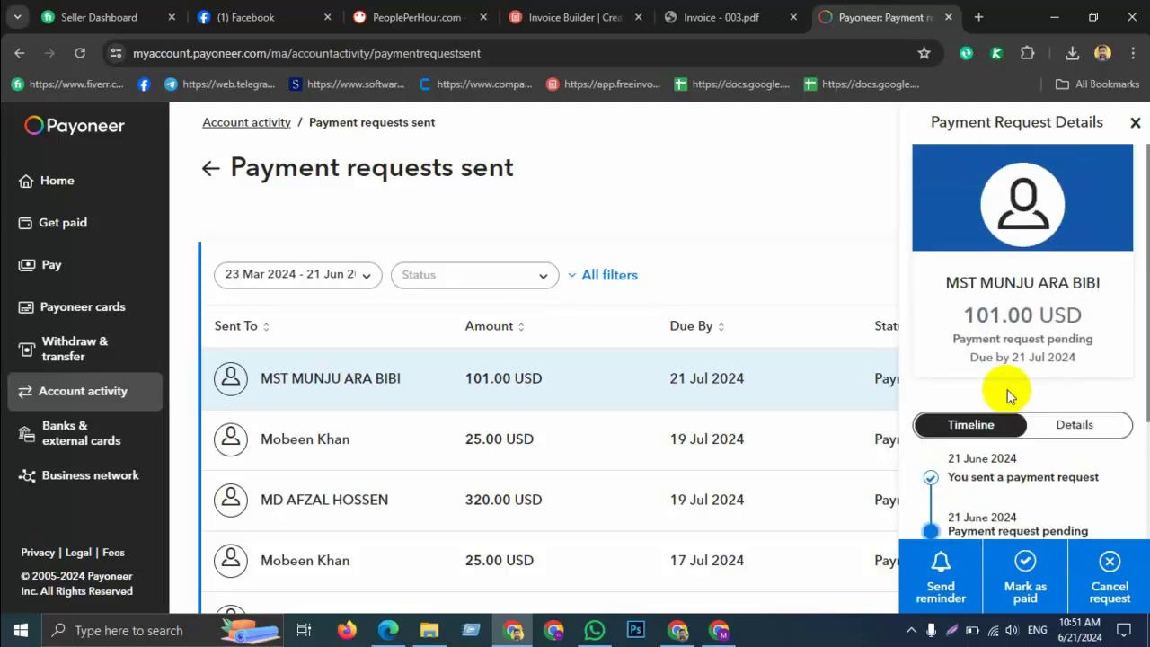
pyautogui.click(1135, 124)
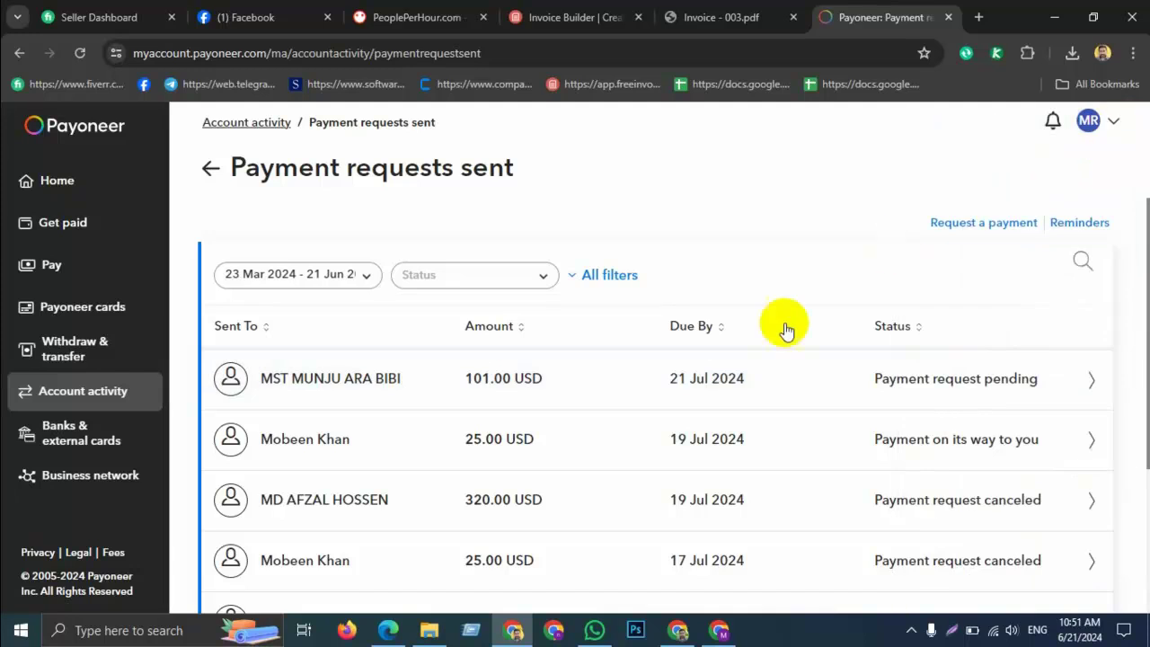